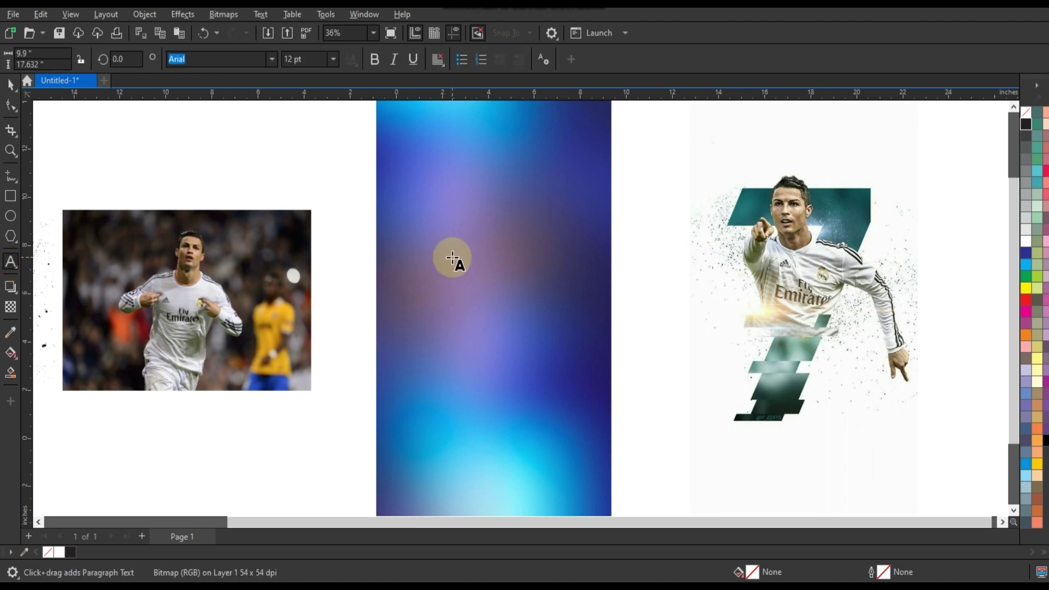
Step: Add the text "7" on the blurred blue background and scale it up to about 4.7 by 7.2 inches
click(453, 258)
text(7)
click(10, 84)
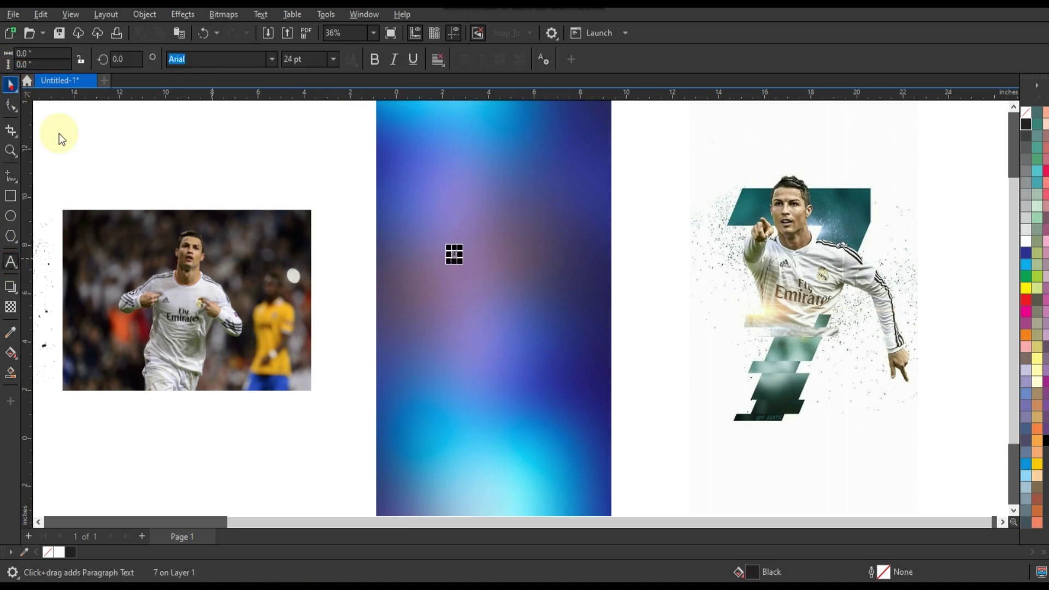
drag(462, 262, 622, 435)
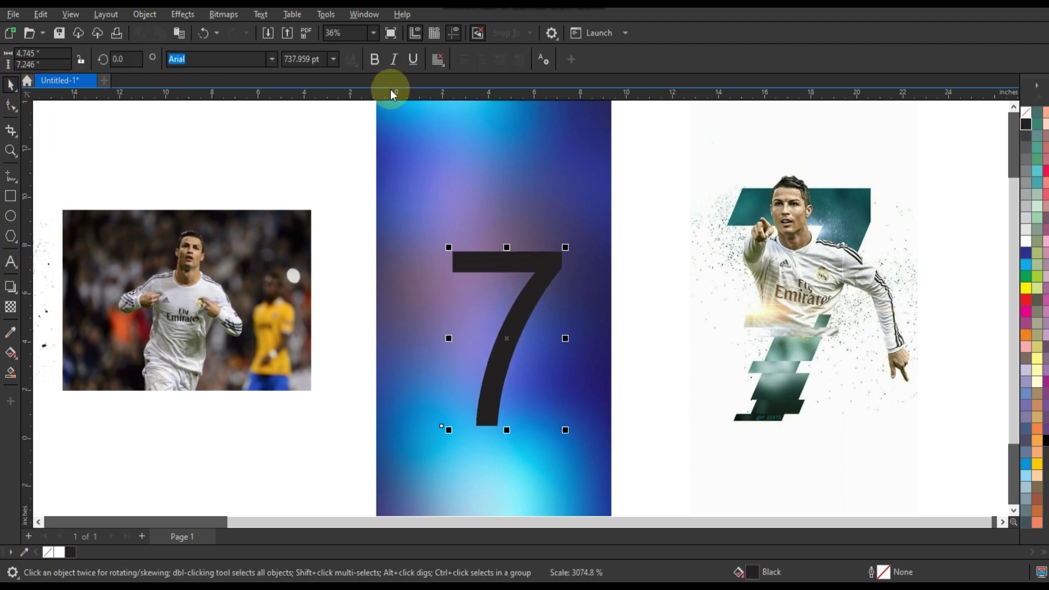
Step: Set the 7 in Geometr415 Blk BT, enlarge it to about 7.8 by 10.8 inches and position it over the background
click(272, 59)
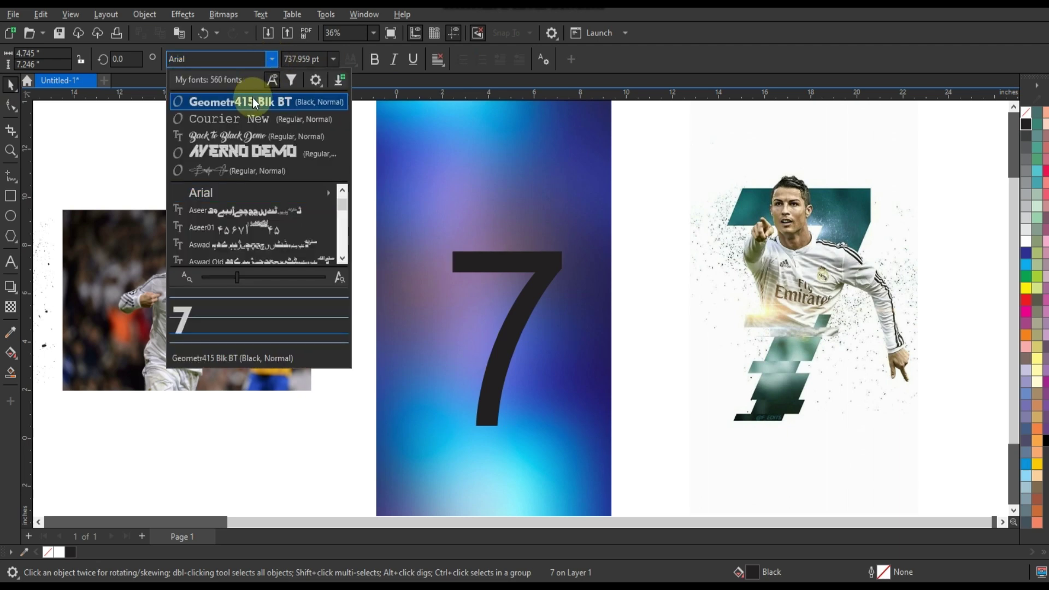
click(252, 97)
click(573, 250)
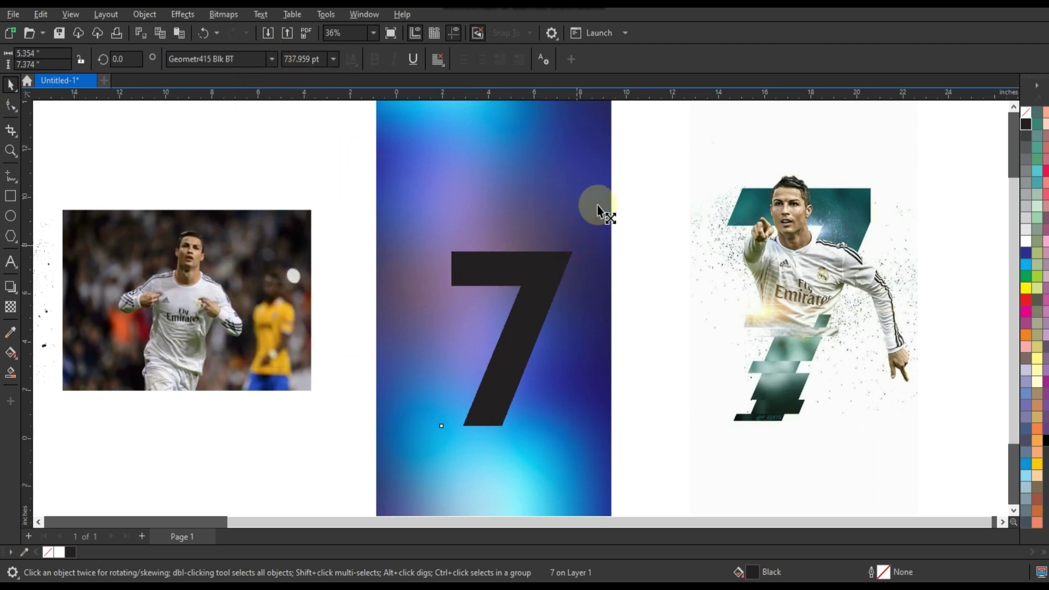
drag(597, 205, 604, 197)
drag(562, 229, 546, 205)
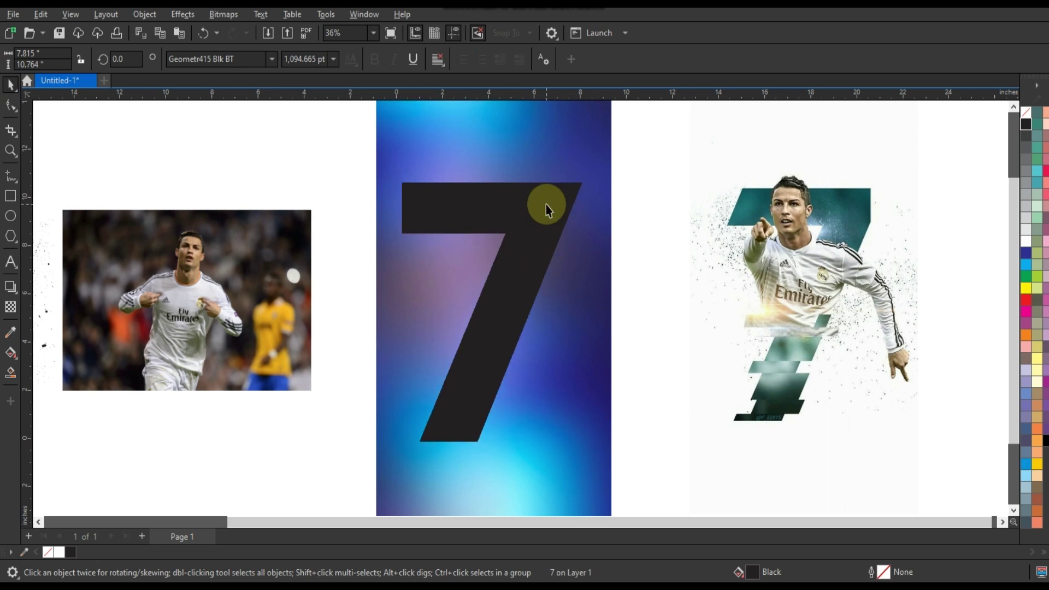
Step: Convert the 7 to curves and fill it with white
key(ctrl+q)
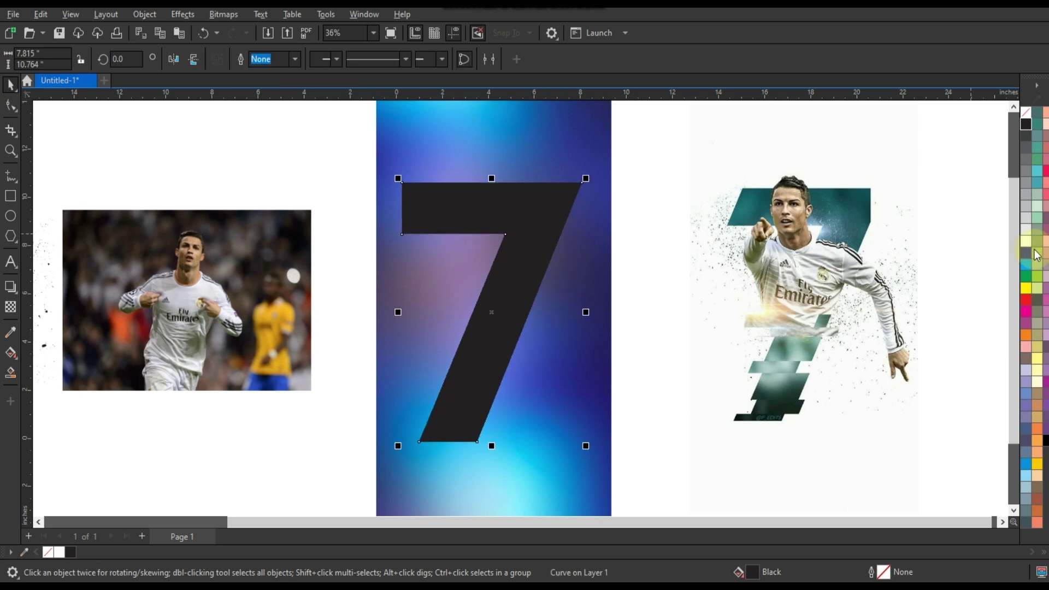
click(1027, 241)
click(647, 175)
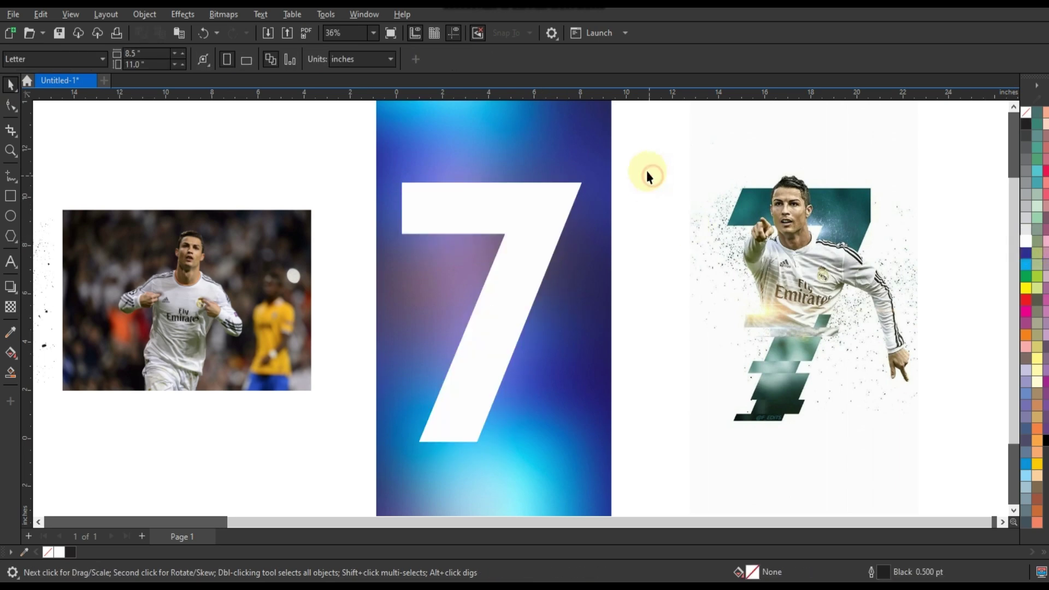
Step: Reshape the 7's nodes to slant its upper-left end and cut off the pointed upper-right corner with a short vertical edge
click(11, 176)
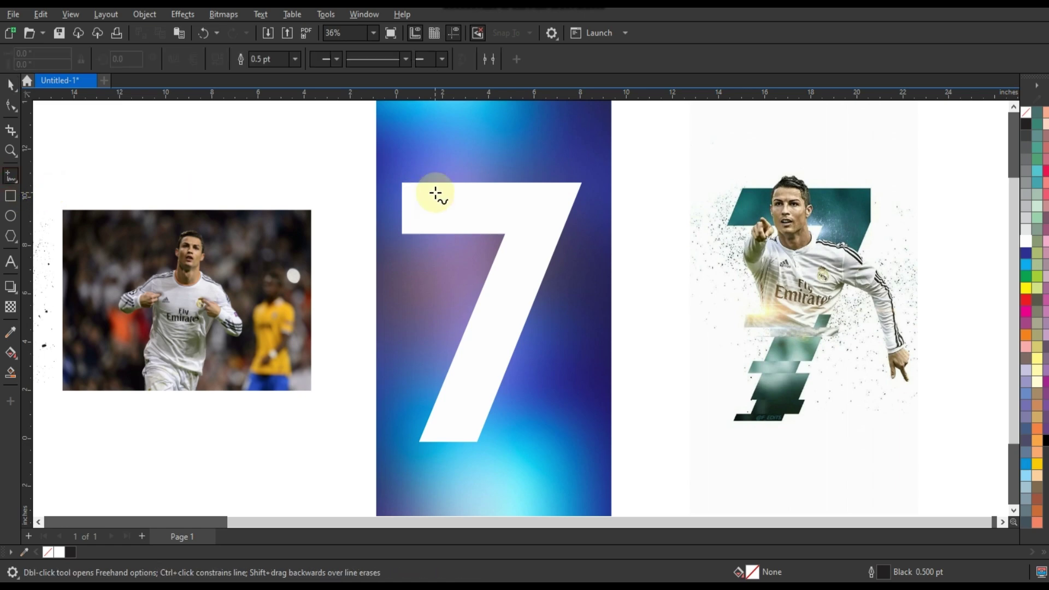
click(12, 112)
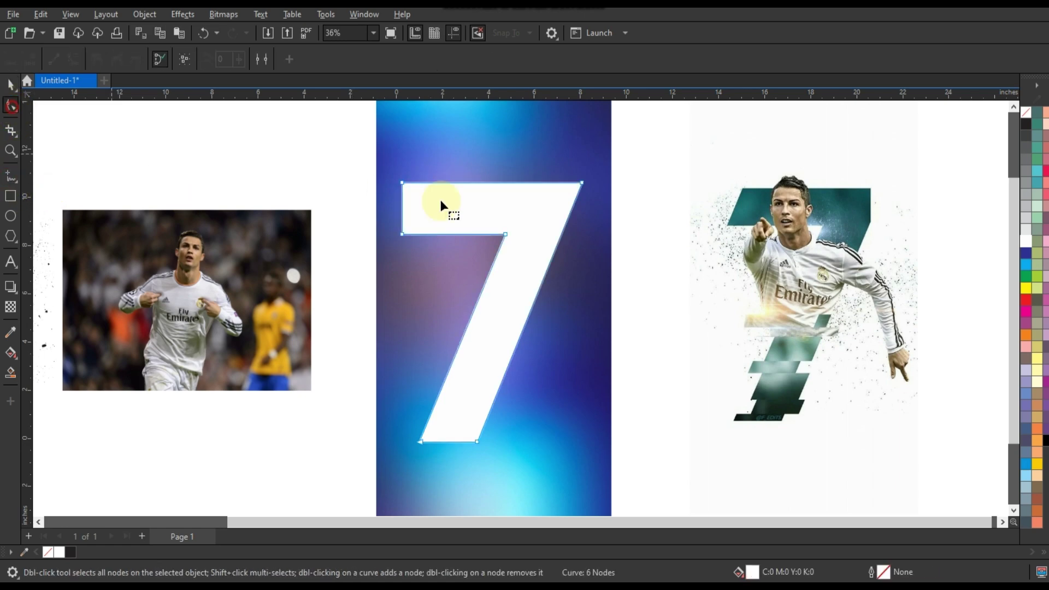
drag(404, 182, 429, 183)
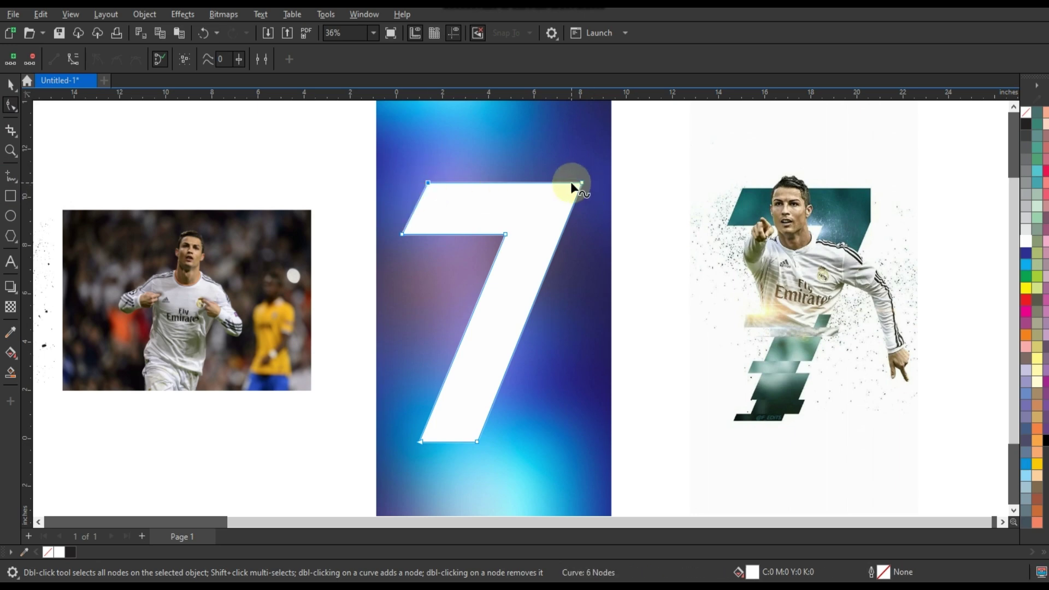
click(572, 185)
double_click(569, 211)
double_click(581, 184)
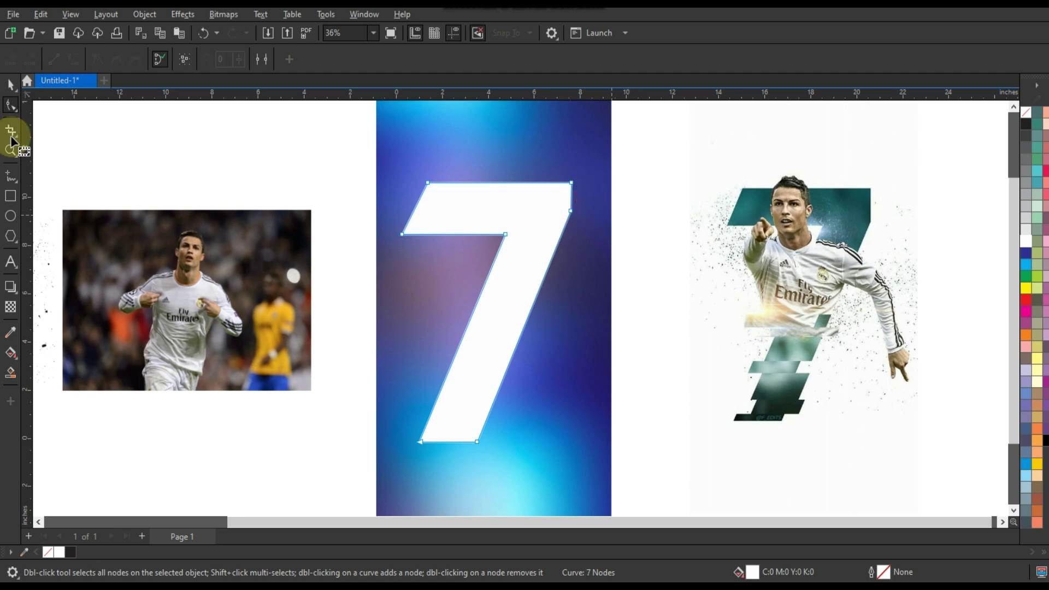
Step: Shrink the background image to about 11.5 inches high and slightly narrower so it fits closely around the 7
click(11, 91)
drag(578, 178, 580, 175)
scroll(559, 314, down, 1)
click(541, 315)
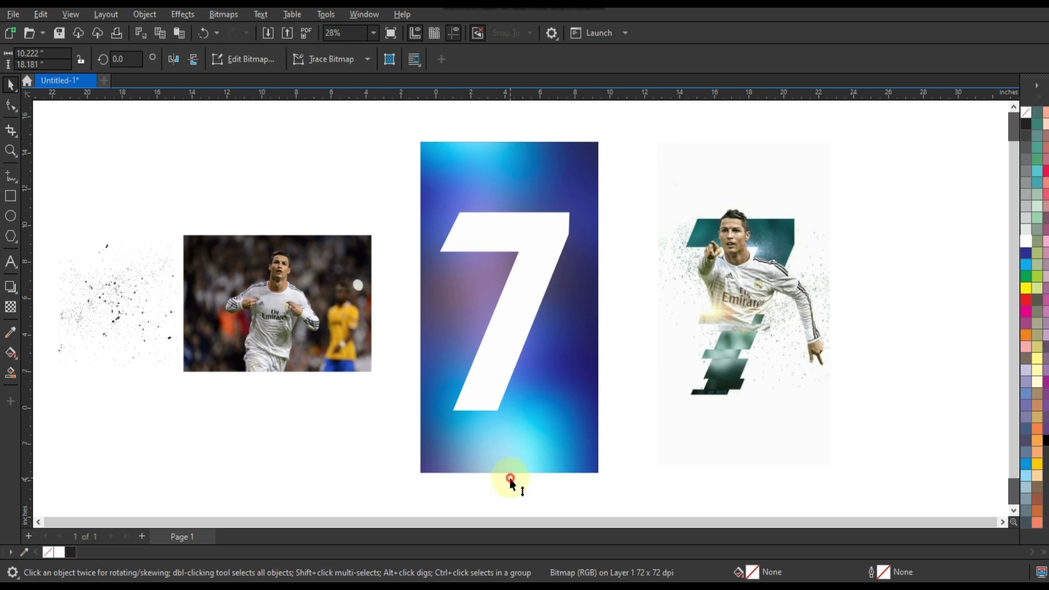
drag(510, 479, 505, 418)
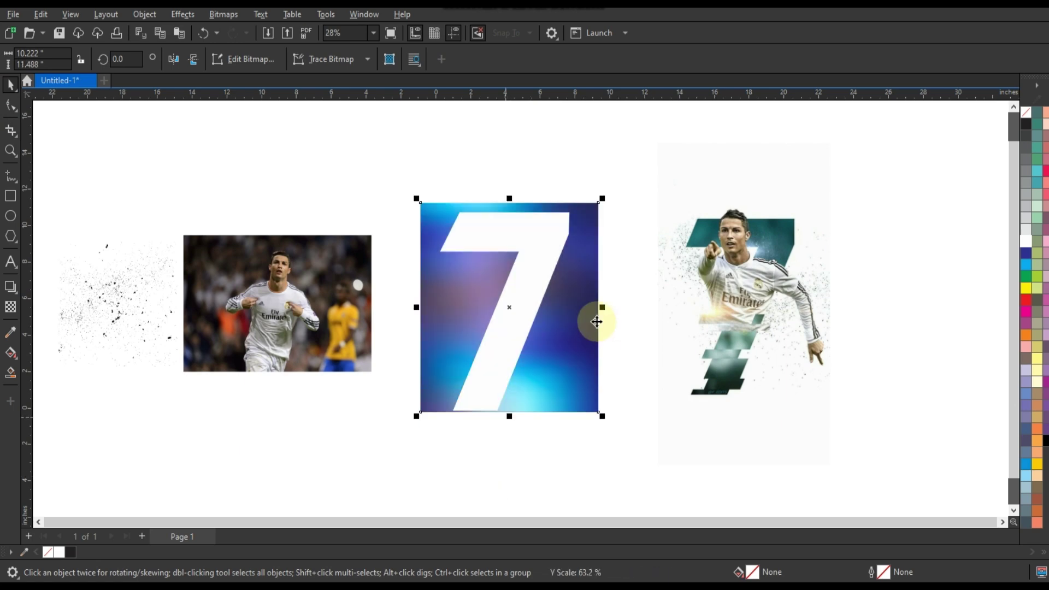
drag(602, 309, 598, 310)
scroll(535, 322, up, 1)
Step: Place the blurred blue background image inside the 7 as a PowerClip
right_click(613, 296)
click(655, 375)
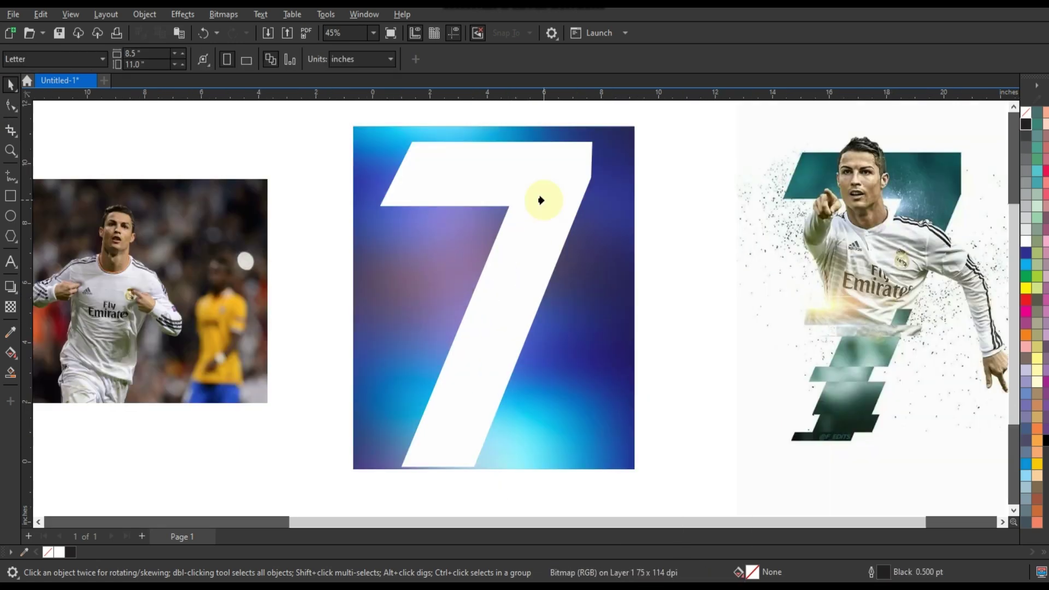
click(541, 201)
click(644, 324)
Step: Start a freehand outline on the player photo, tracing the hair from the left hairline over the head to the right ear
click(143, 298)
key(shift+F2)
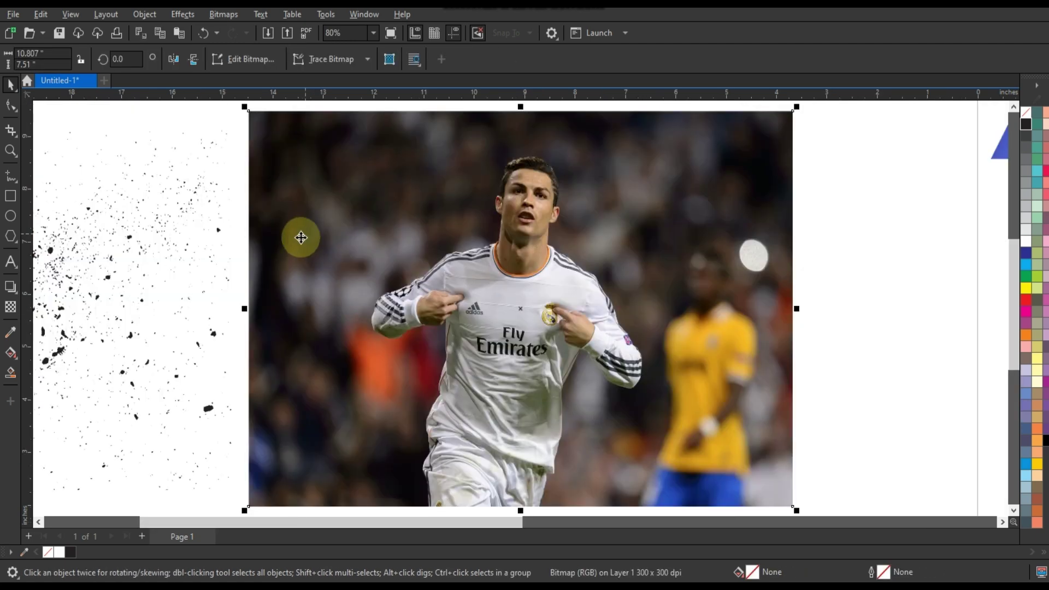
click(224, 213)
click(11, 150)
drag(450, 151, 628, 244)
click(10, 176)
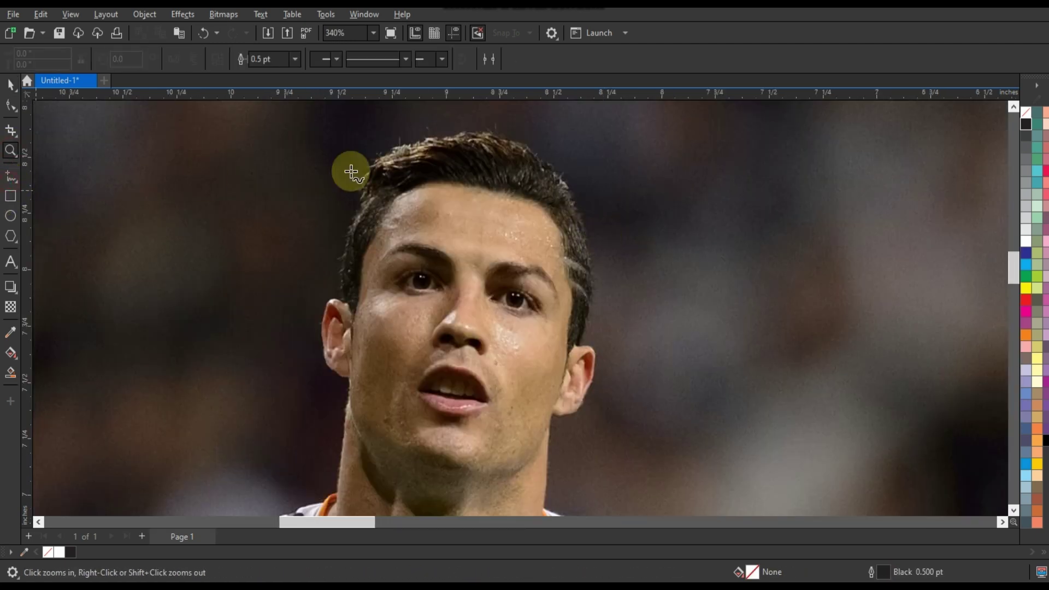
click(358, 206)
double_click(449, 137)
double_click(549, 168)
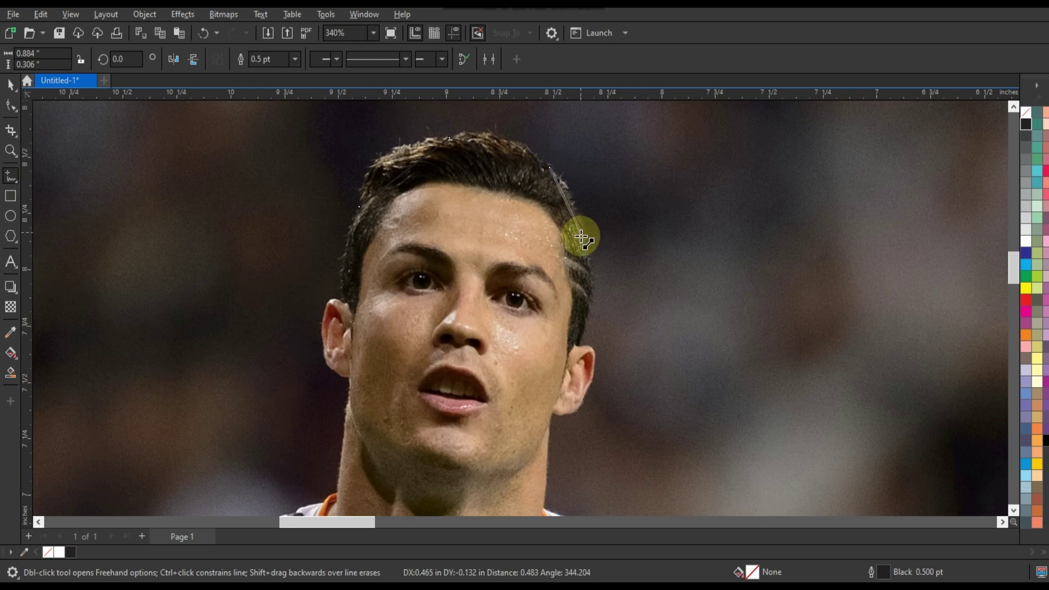
double_click(584, 238)
click(579, 346)
Step: Give the traced outline a 1.0 pt width and a white colour
click(295, 58)
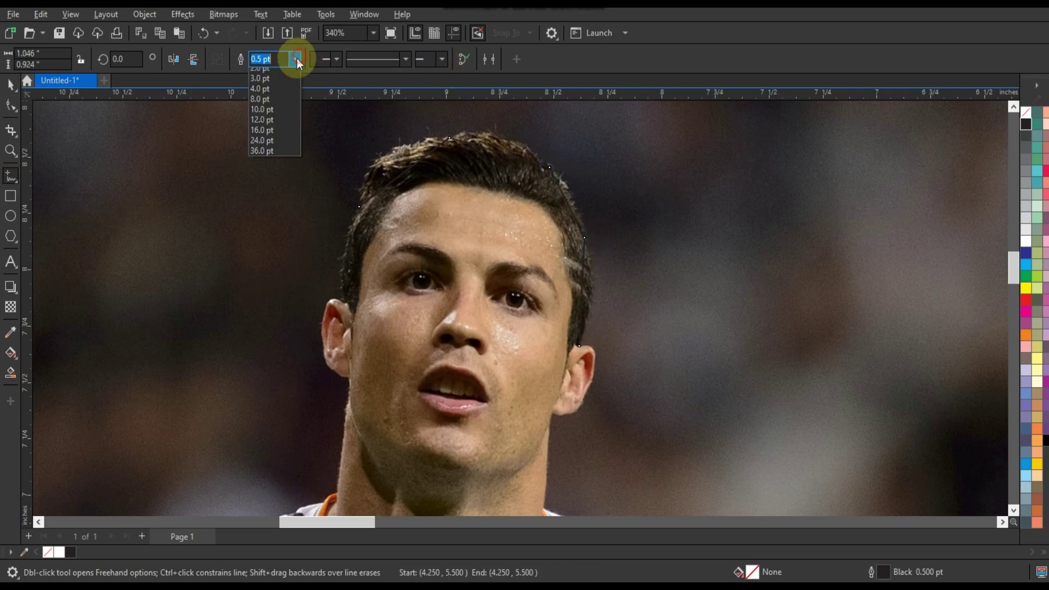
click(297, 122)
right_click(1026, 243)
click(1009, 250)
scroll(552, 213, down, 6)
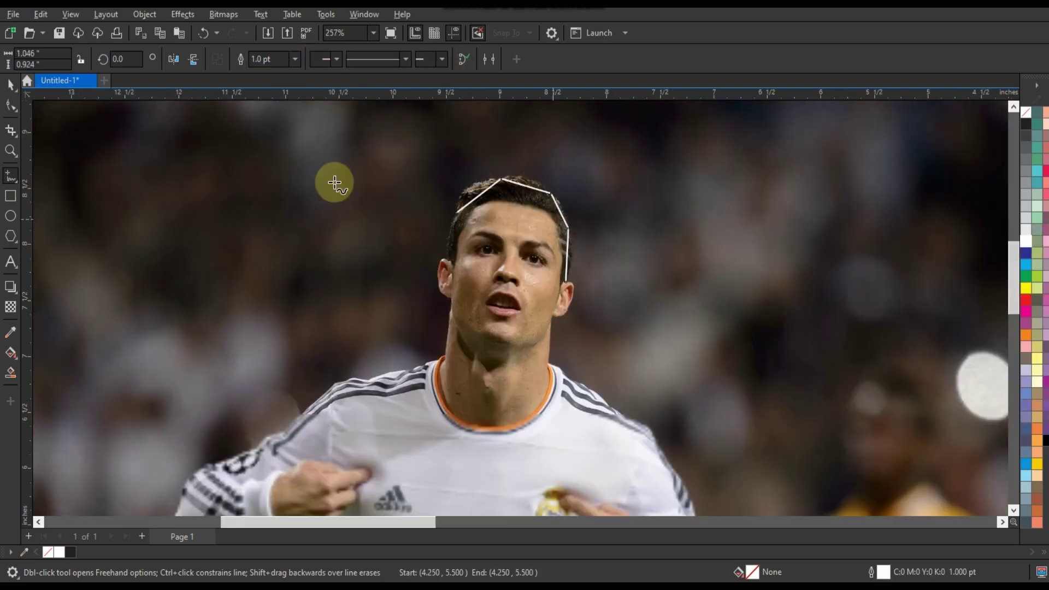
Step: Continue the outline from the hair around the right ear and down the neck to the shirt collar
click(11, 150)
drag(470, 247, 752, 415)
click(12, 179)
click(404, 170)
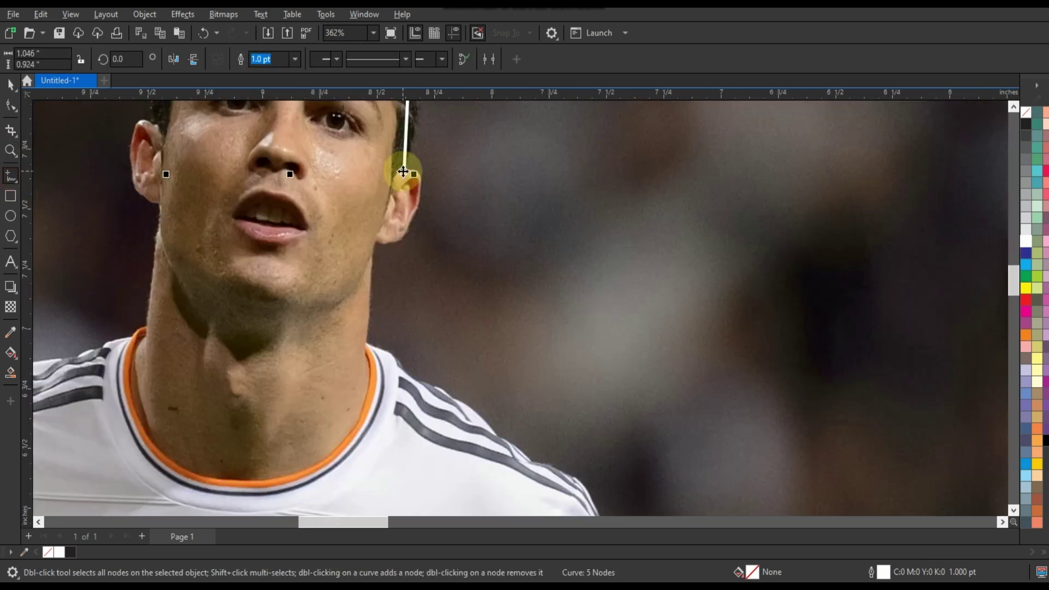
double_click(409, 220)
double_click(374, 237)
double_click(365, 343)
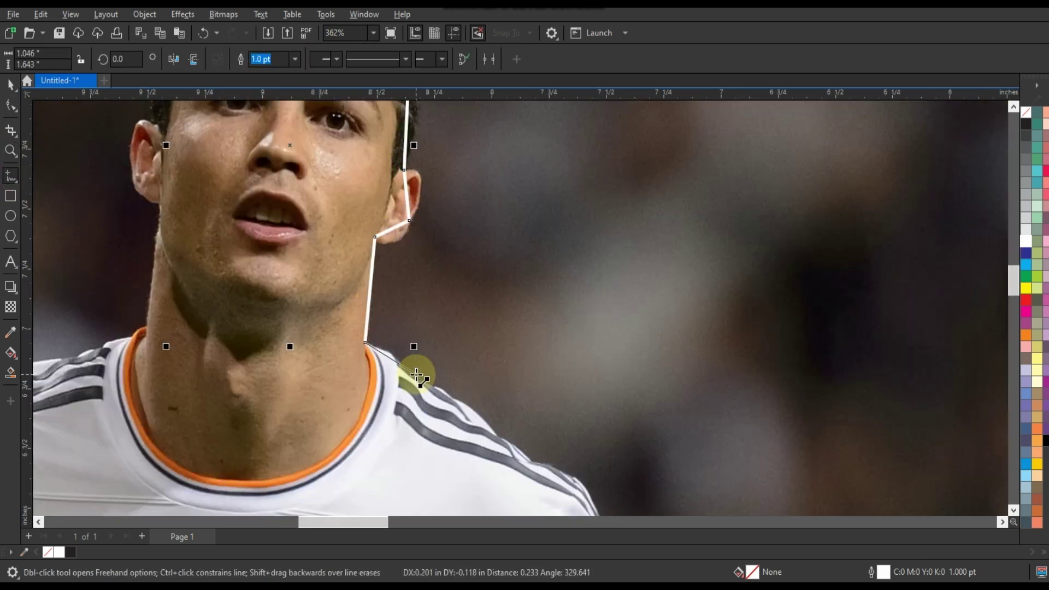
Step: Extend the outline from the collar along the top of the right shoulder
double_click(404, 370)
double_click(435, 384)
double_click(501, 437)
click(528, 457)
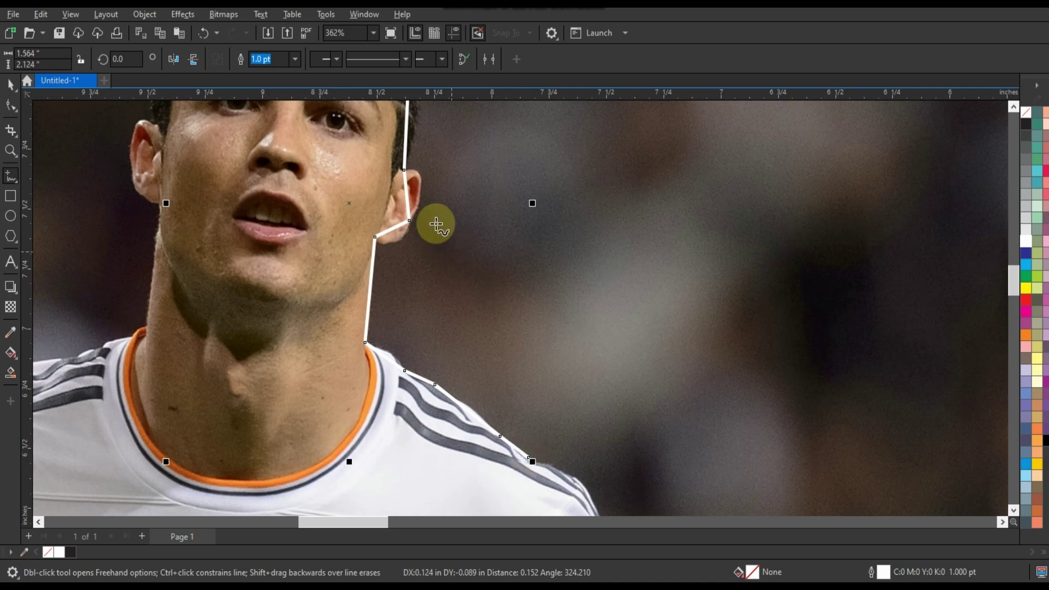
Step: Resume the outline at its shoulder end and trace down the outside of the right upper sleeve
scroll(435, 225, down, 4)
scroll(463, 246, up, 4)
key(space)
key(space)
click(453, 239)
double_click(528, 308)
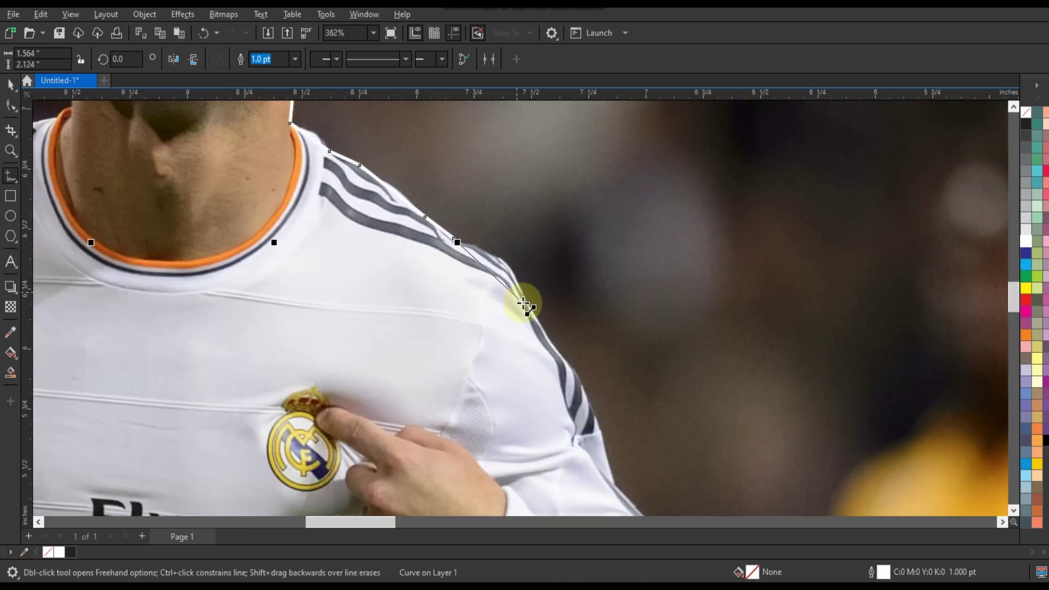
click(610, 481)
Step: Trace the outline past the sleeve badge and around the right elbow
scroll(481, 257, down, 3)
scroll(523, 342, up, 3)
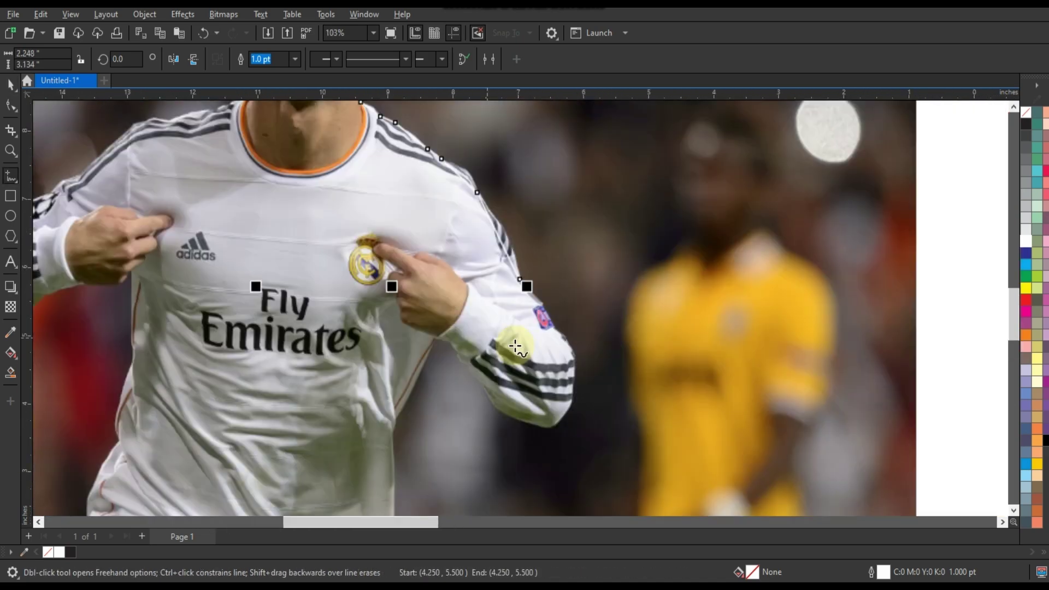
click(600, 314)
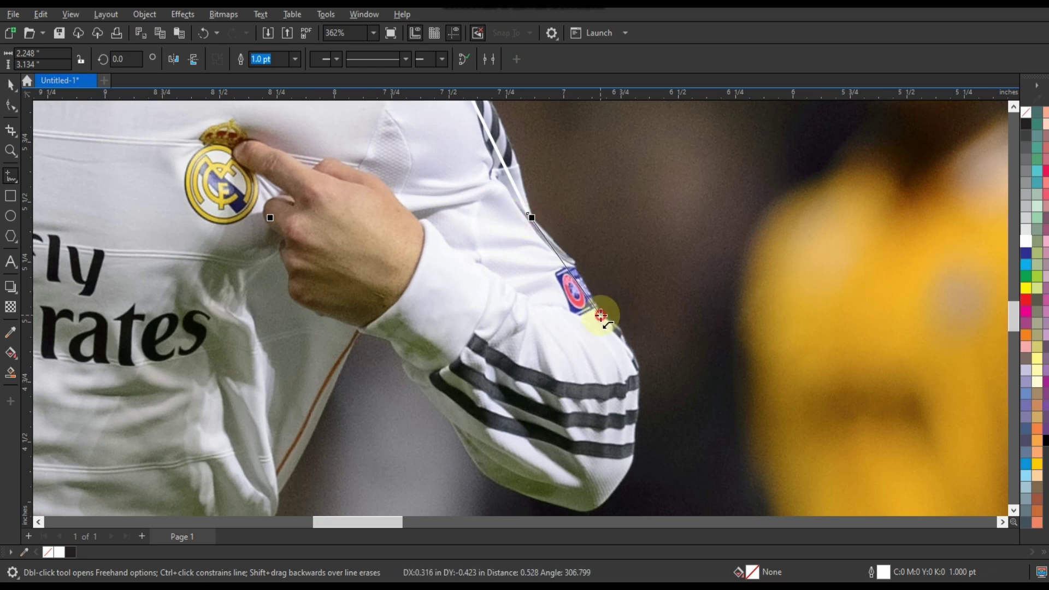
click(631, 448)
click(610, 495)
click(548, 500)
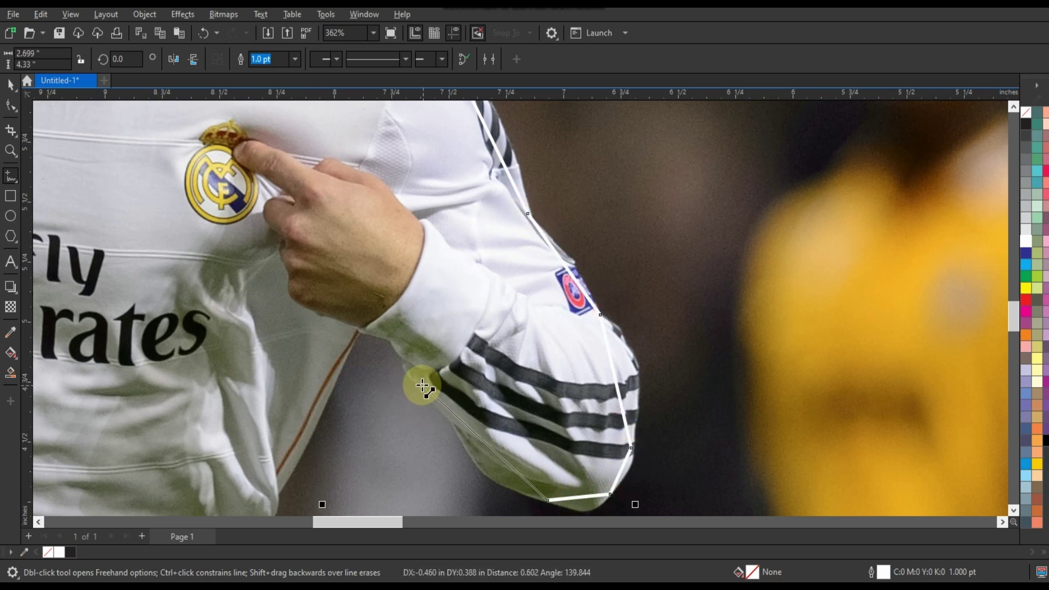
Step: Trace the underside of the right forearm to the shirt and down the torso's side seam
click(422, 384)
click(387, 337)
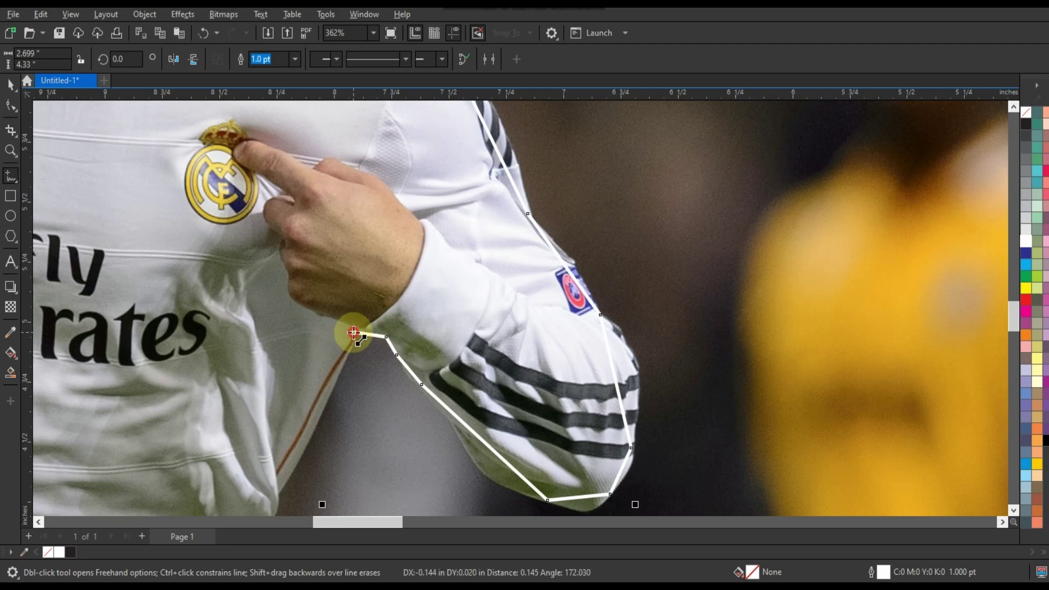
click(278, 487)
Step: Continue the outline down the right side of the shirt to the corner of its hem
scroll(375, 222, down, 4)
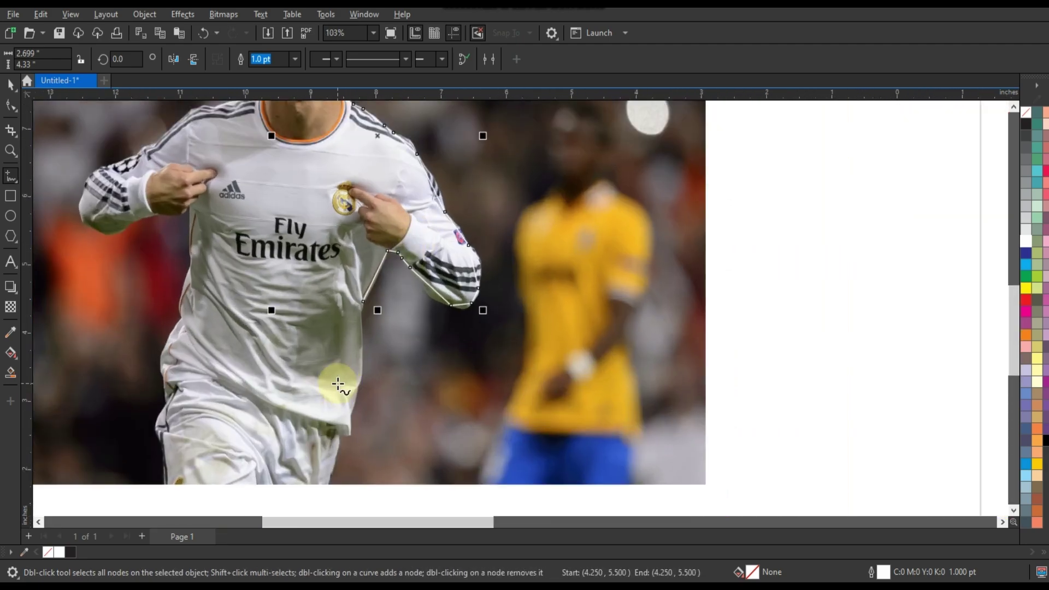
scroll(361, 304, up, 4)
click(391, 218)
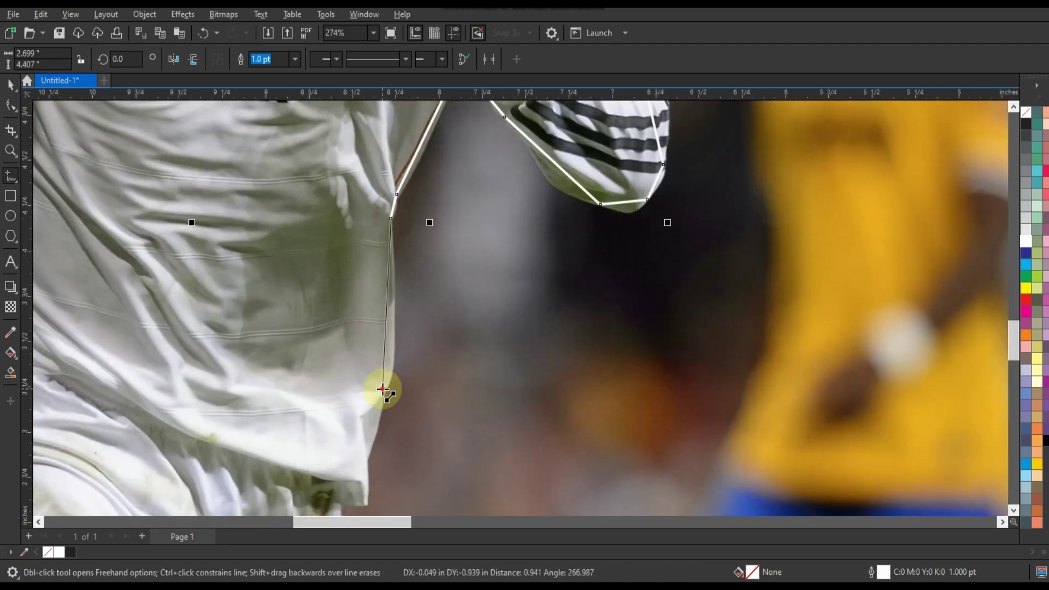
click(382, 388)
click(366, 460)
click(366, 503)
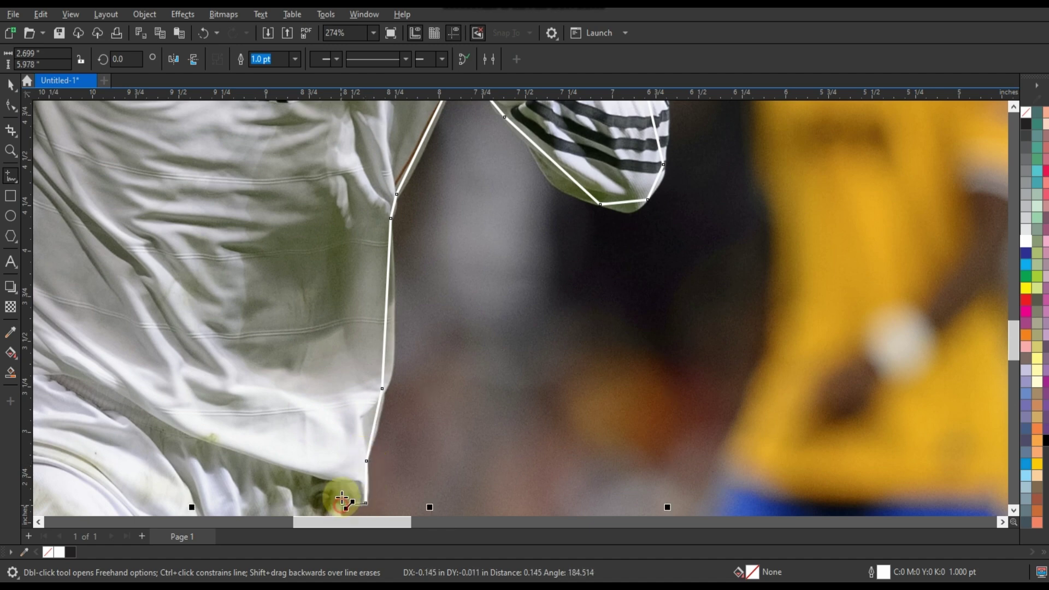
Step: Resume the outline at the hem and trace the right edge of the shorts to the photo's bottom edge
scroll(406, 123, down, 4)
key(space)
key(space)
click(382, 266)
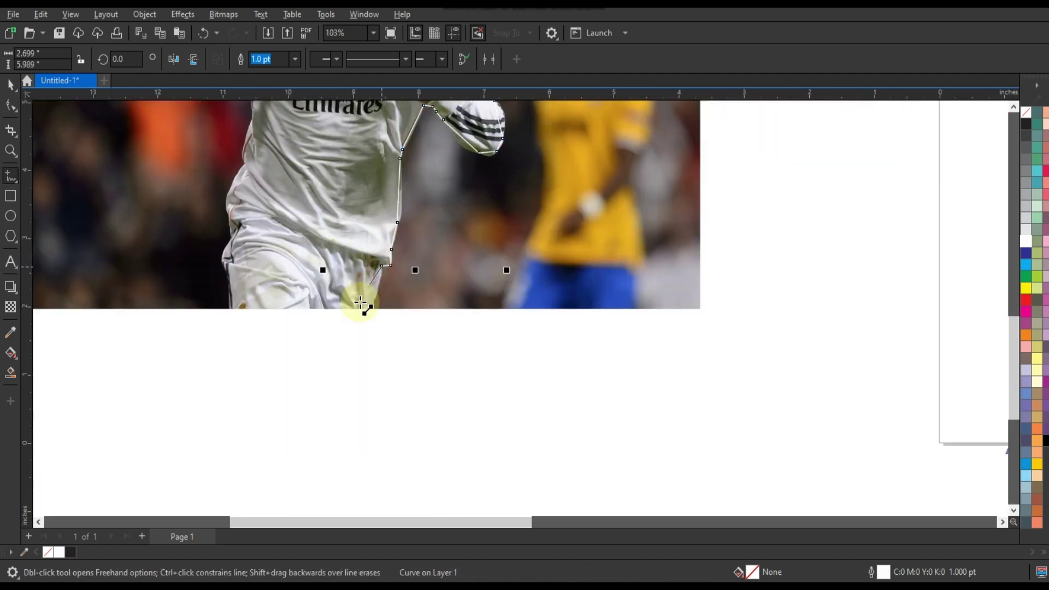
click(373, 309)
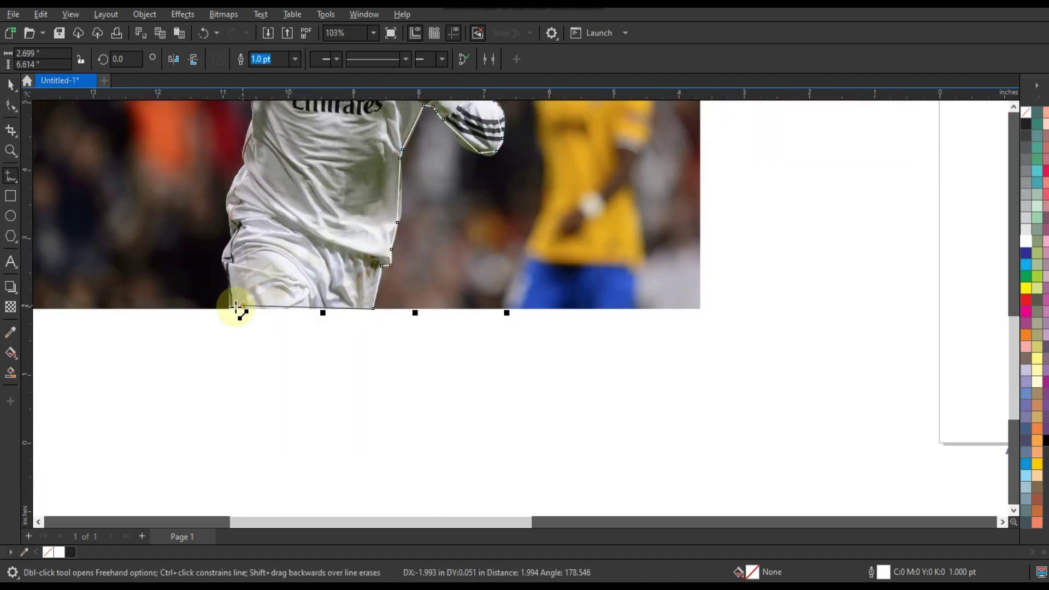
Step: Carry the outline along the photo's bottom edge and up the left side of the shorts and shirt
click(226, 275)
click(229, 215)
click(246, 163)
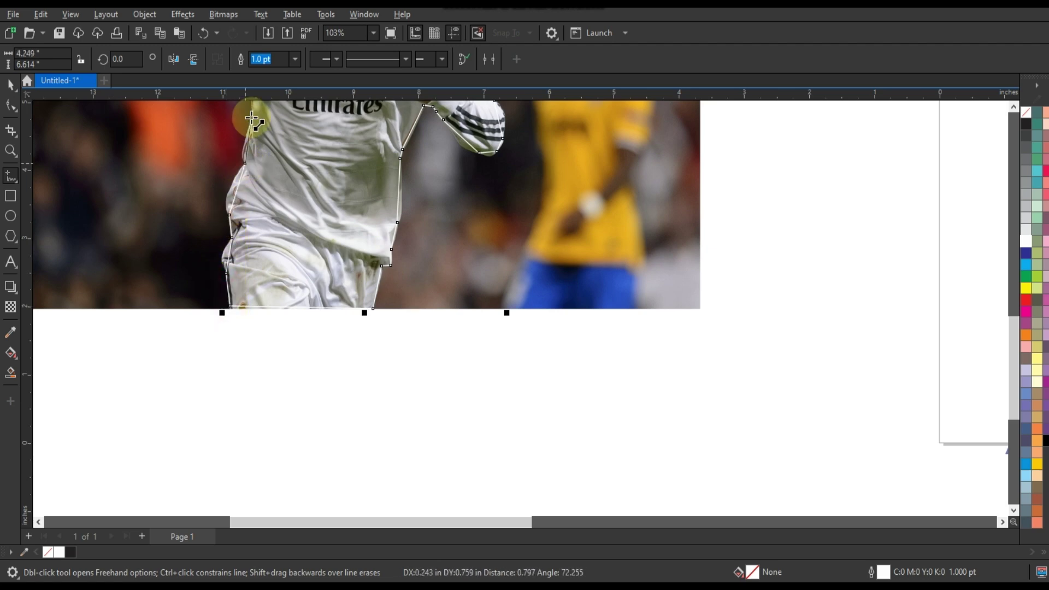
click(254, 117)
Step: Continue the outline up the left side of the shirt and along the underside of the left forearm to the elbow
scroll(328, 309, down, 2)
scroll(310, 170, up, 3)
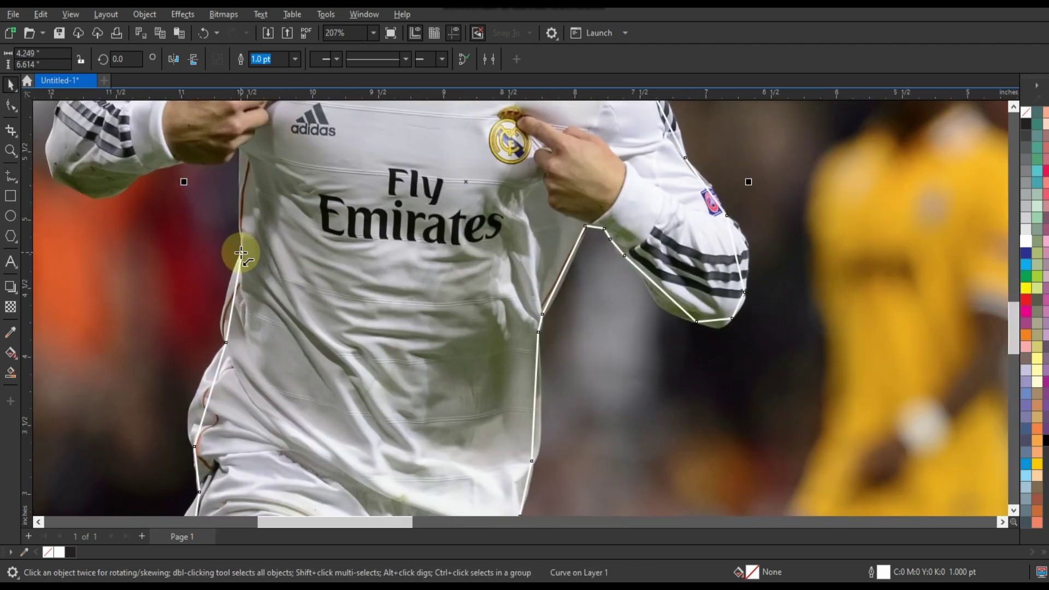
click(186, 162)
click(132, 179)
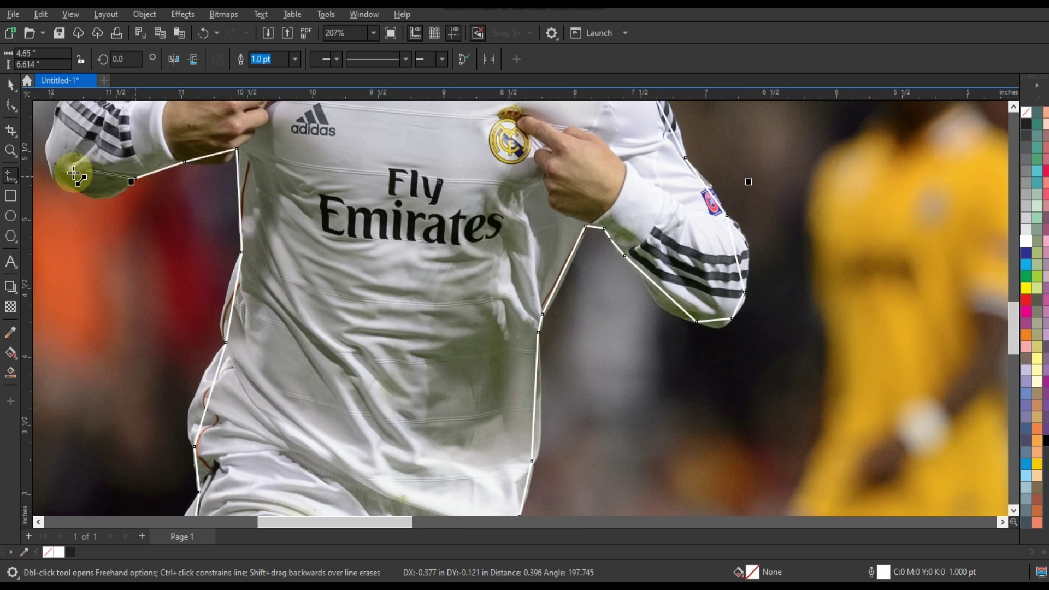
click(65, 180)
click(54, 131)
Step: Trace from the left elbow up the outer edge of the sleeve toward the shoulder
scroll(317, 272, down, 2)
scroll(217, 164, up, 3)
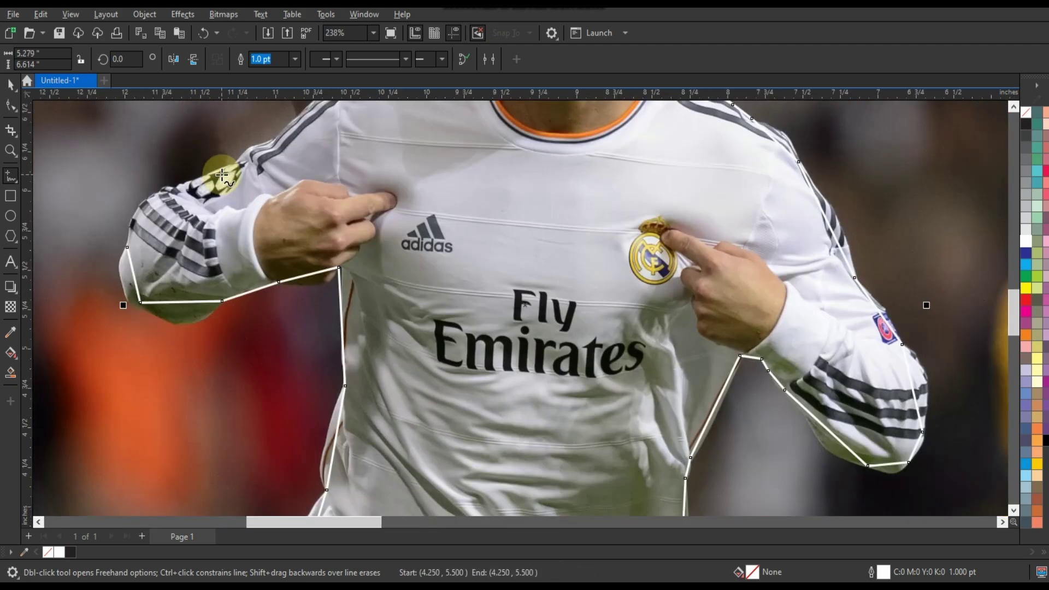
double_click(160, 193)
double_click(237, 163)
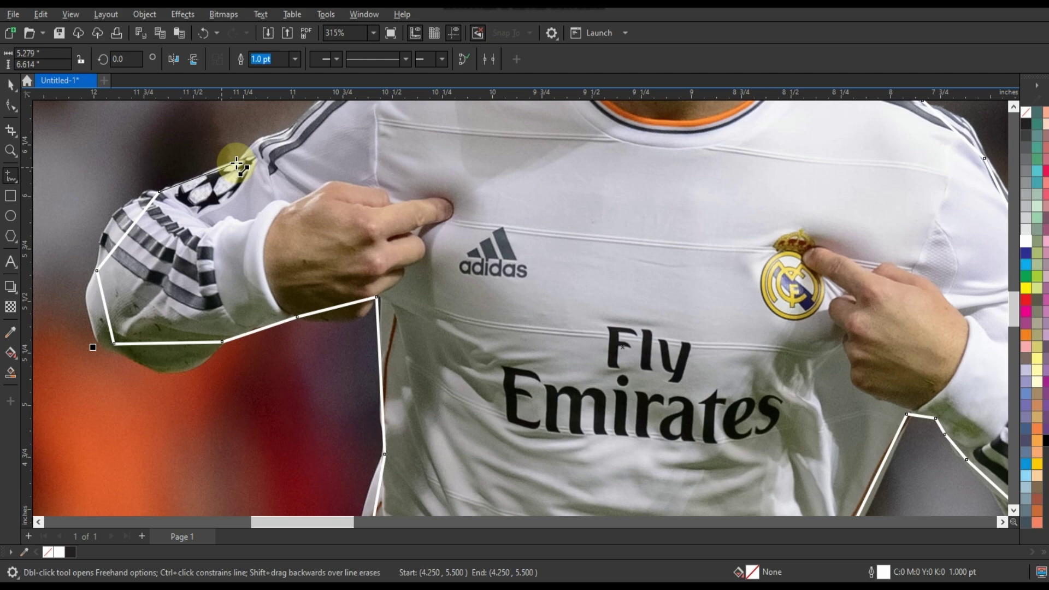
click(289, 129)
Step: Carry the outline over the left shoulder and along the top stripes to the shirt collar
scroll(387, 313, down, 2)
scroll(534, 183, up, 2)
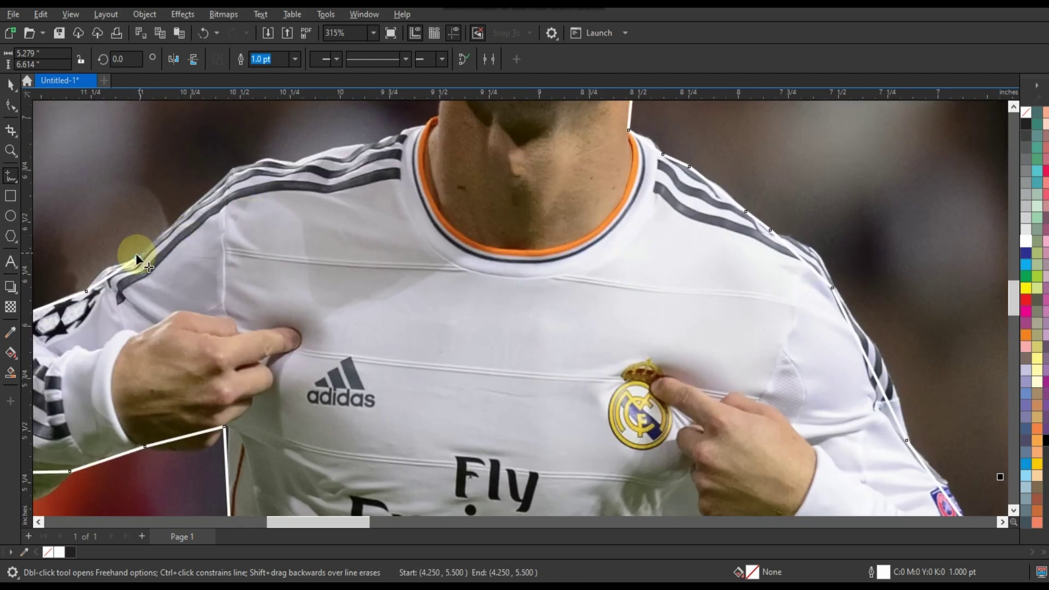
double_click(254, 162)
double_click(294, 162)
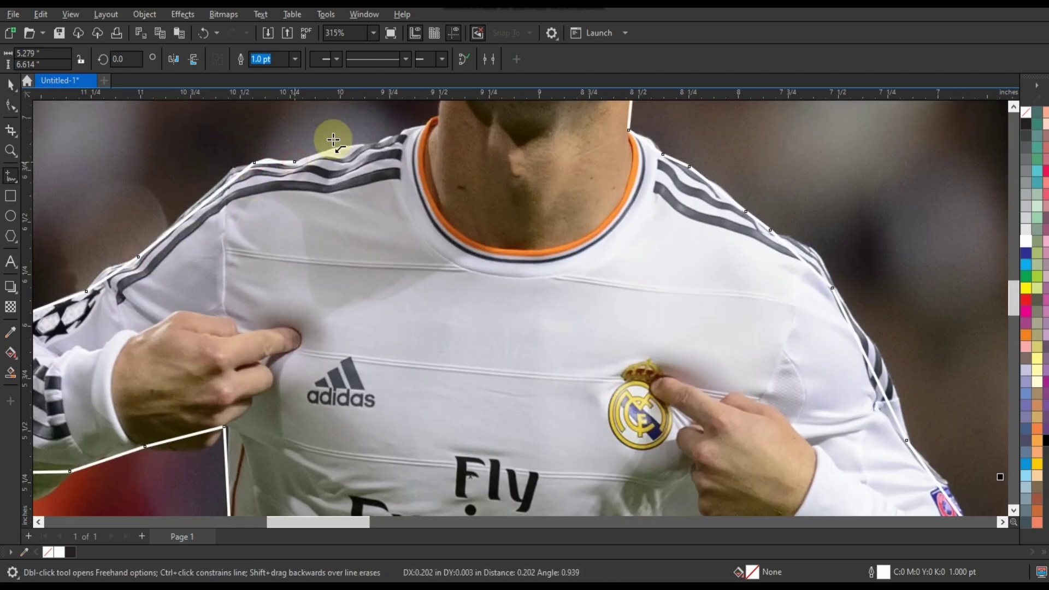
double_click(375, 143)
click(439, 117)
scroll(566, 311, down, 2)
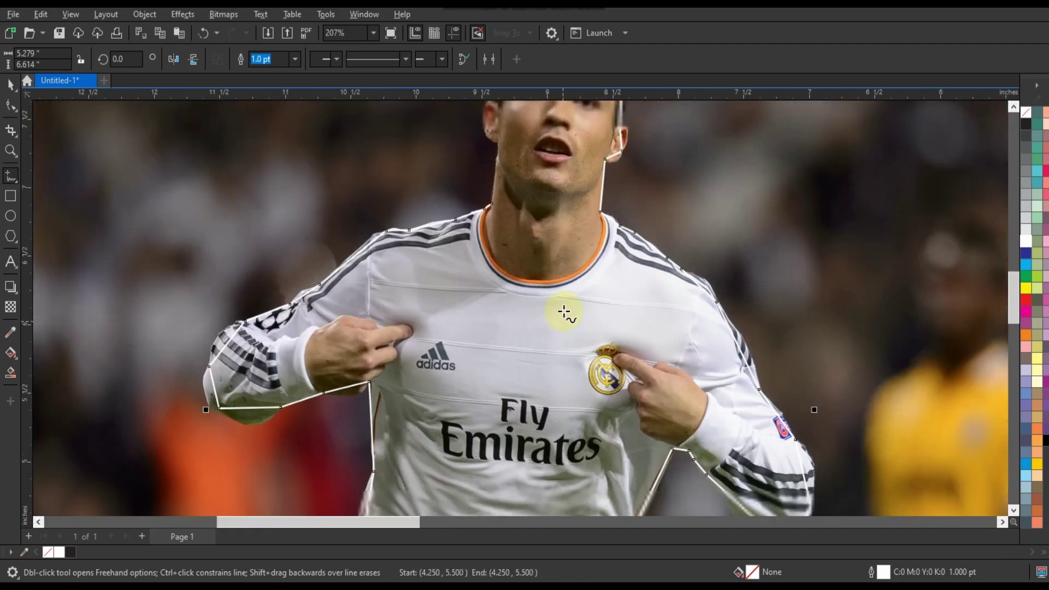
Step: Trace up the left side of the neck and ear and close the outline at the hair
scroll(525, 186, up, 3)
scroll(420, 328, down, 1)
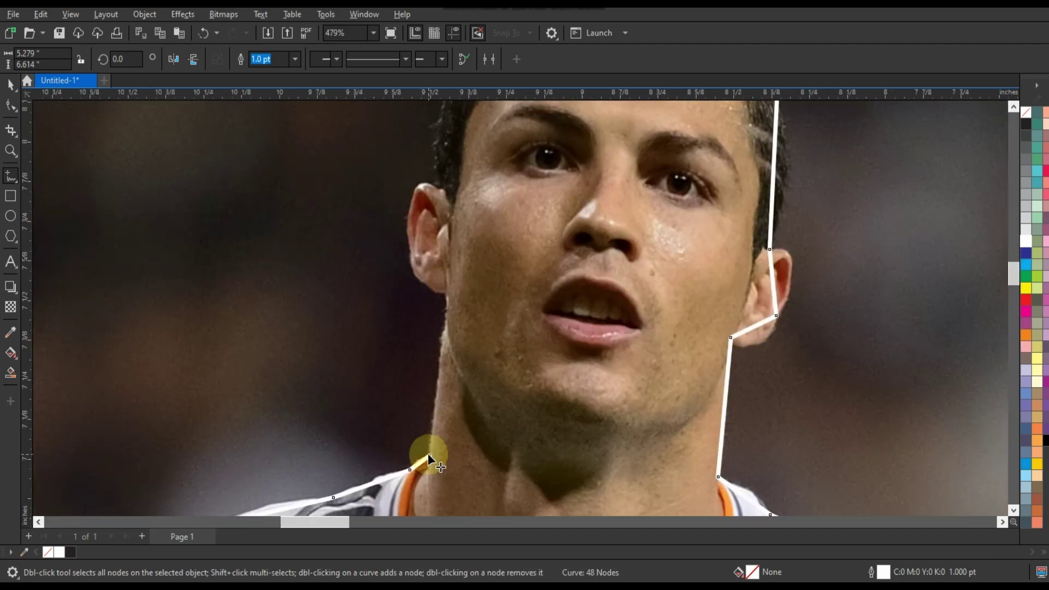
click(429, 455)
double_click(445, 316)
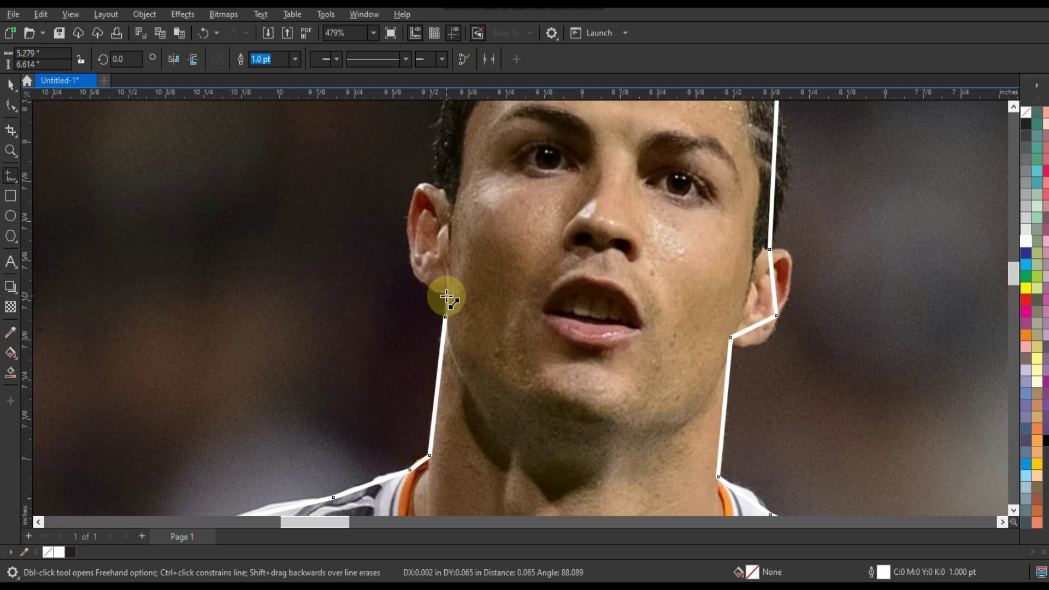
double_click(409, 249)
scroll(445, 347, down, 1)
double_click(440, 224)
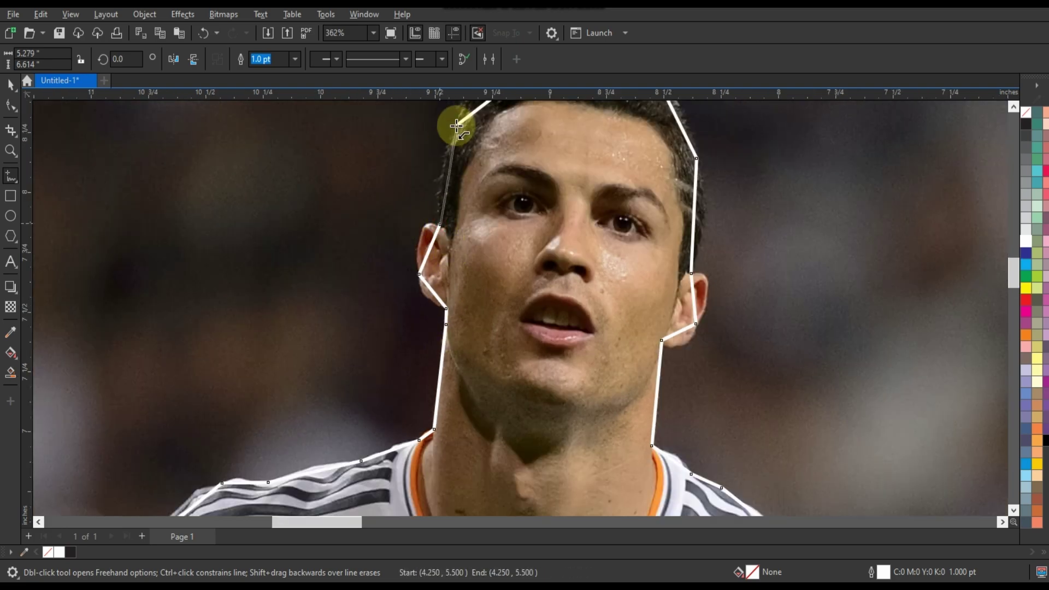
click(456, 126)
Step: Select all nodes of the player outline and convert its straight segments to curves
scroll(464, 206, down, 9)
click(11, 105)
scroll(244, 211, down, 1)
drag(288, 160, 573, 485)
click(73, 59)
Step: Set the player outline's width to 0.75 pt
click(11, 150)
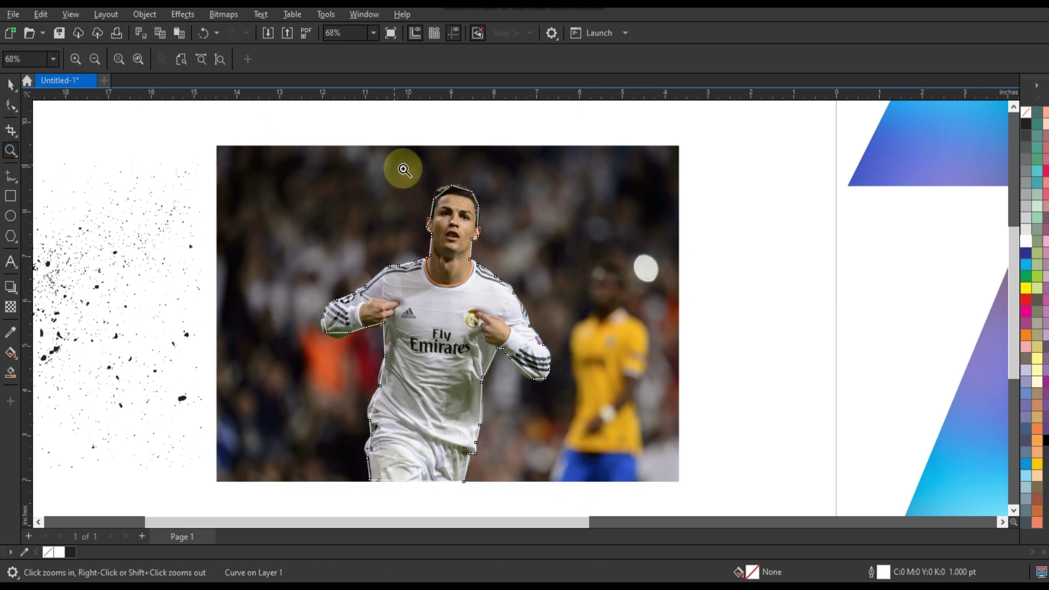
drag(403, 169, 589, 279)
click(11, 86)
click(296, 59)
click(276, 105)
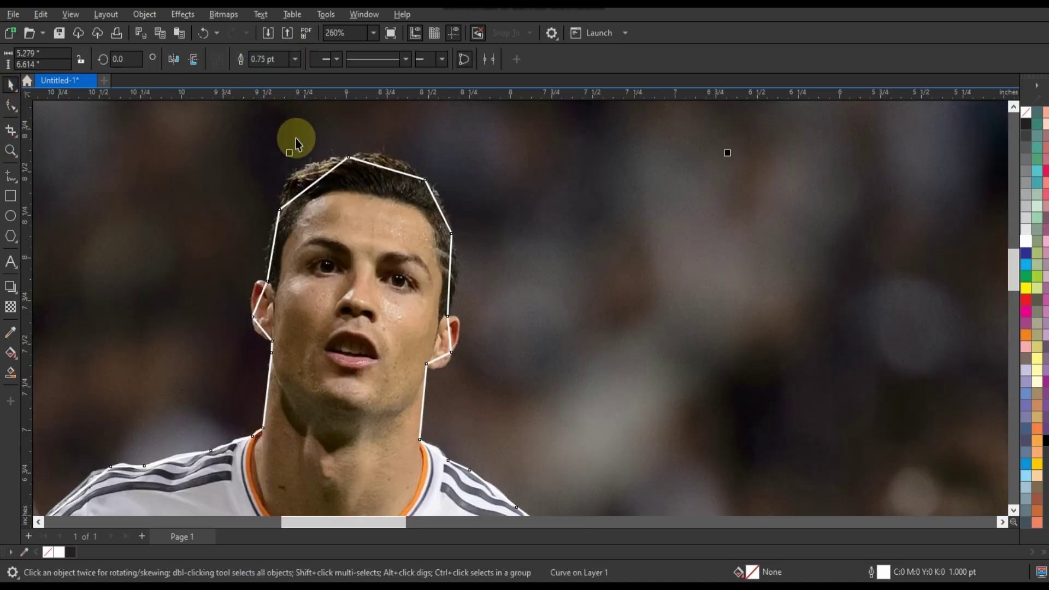
Step: Bend the outline segments over the top of the head to follow the hair on both sides
click(10, 150)
drag(137, 131, 573, 313)
click(10, 106)
drag(339, 262, 376, 299)
drag(402, 247, 409, 191)
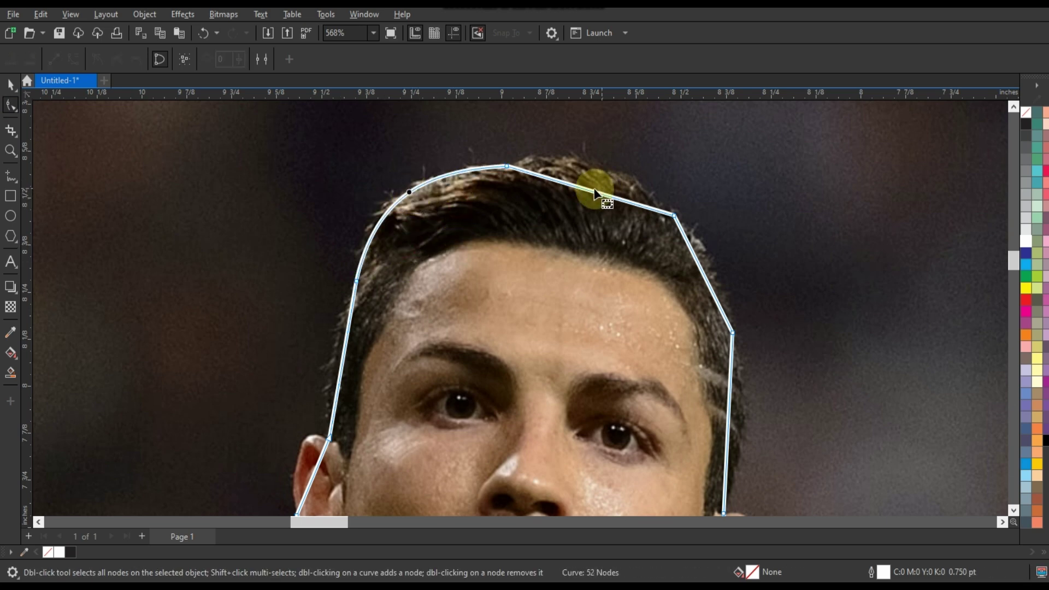
drag(594, 173, 597, 169)
drag(699, 266, 706, 260)
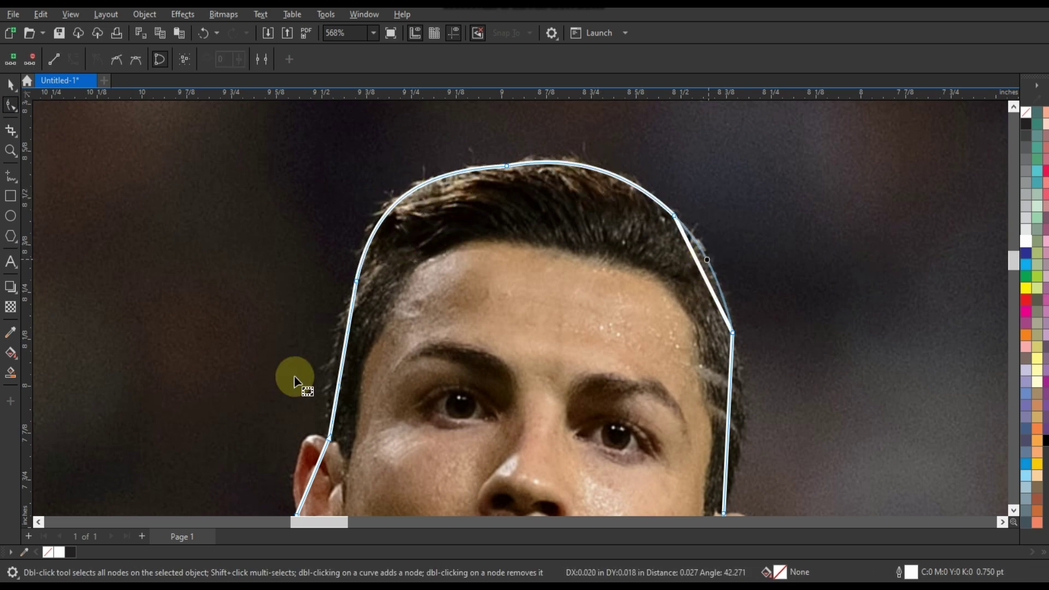
Step: Curve the outline around the left temple and upper left ear and along the right side of the hair
drag(339, 377, 334, 373)
drag(319, 463, 292, 468)
drag(295, 432, 299, 429)
drag(728, 413, 738, 411)
Step: Curve the outline around the right ear and the lower edge of the left ear
mouse_move(1014, 260)
mouse_down()
mouse_move(1015, 277)
mouse_move(1013, 268)
mouse_up()
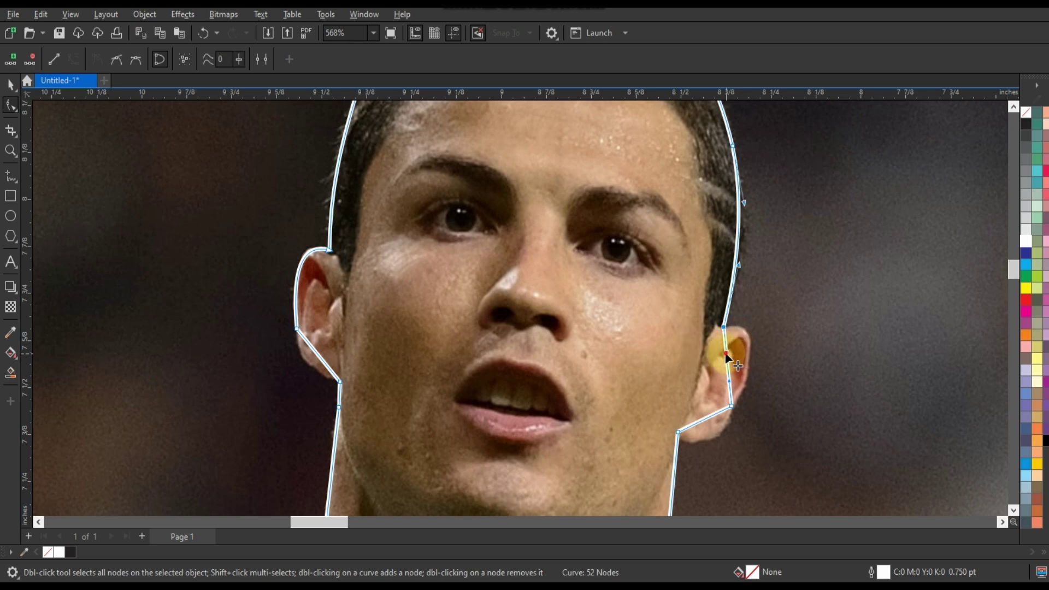
drag(725, 354, 730, 381)
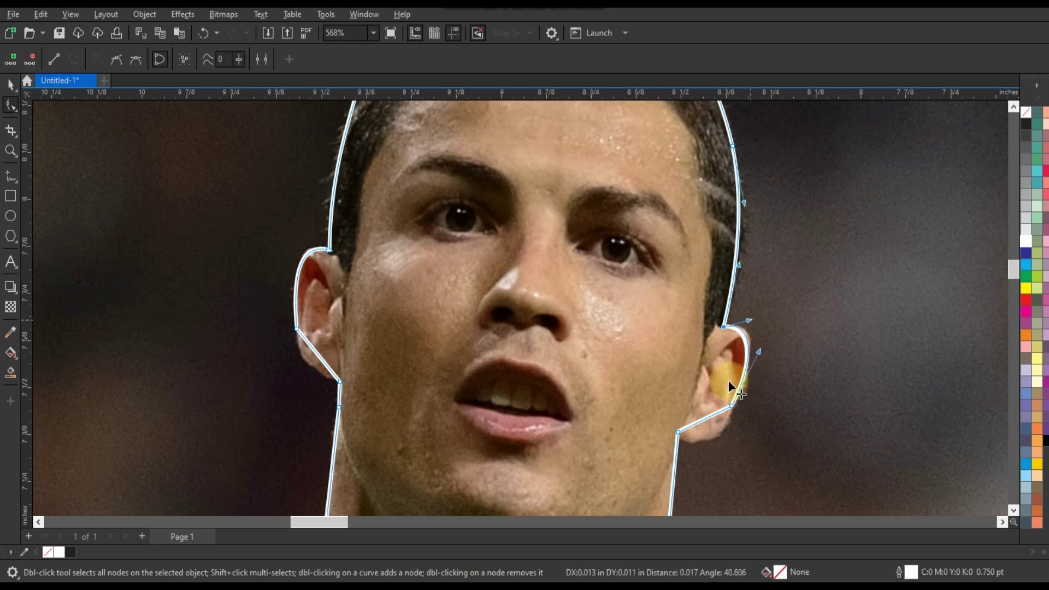
drag(707, 419, 710, 438)
drag(319, 358, 306, 361)
Step: Shape the outline segments from the right side of the collar along the right shoulder
scroll(382, 241, down, 2)
scroll(494, 391, up, 1)
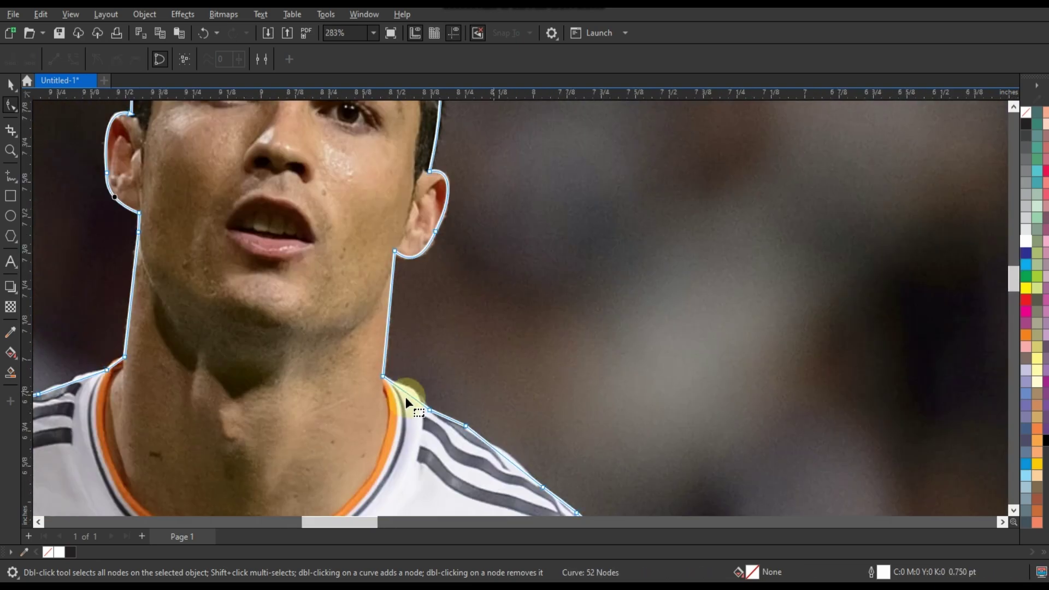
drag(406, 393, 405, 388)
scroll(417, 227, down, 3)
scroll(534, 404, up, 6)
click(455, 391)
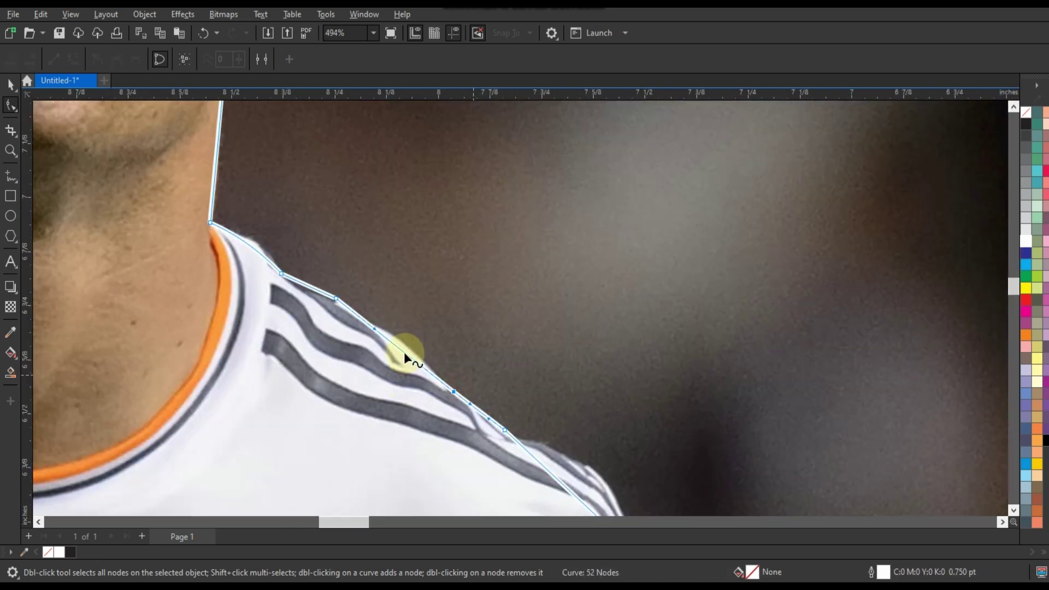
scroll(418, 351, down, 2)
drag(511, 421, 511, 412)
scroll(509, 408, down, 2)
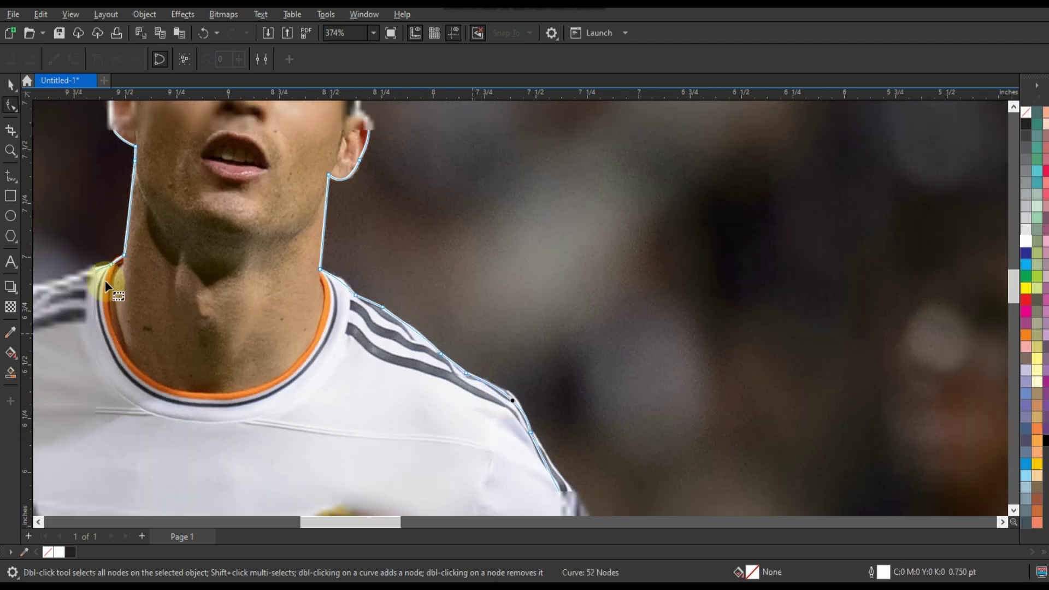
Step: Bend the outline segments along the left shoulder to follow the shirt's edge
scroll(172, 328, up, 2)
scroll(172, 327, up, 2)
drag(313, 265, 313, 255)
drag(156, 311, 151, 304)
Step: Curve the outline around the left elbow and sleeve and beneath the left hand to the shirt
scroll(342, 260, down, 3)
scroll(174, 365, up, 2)
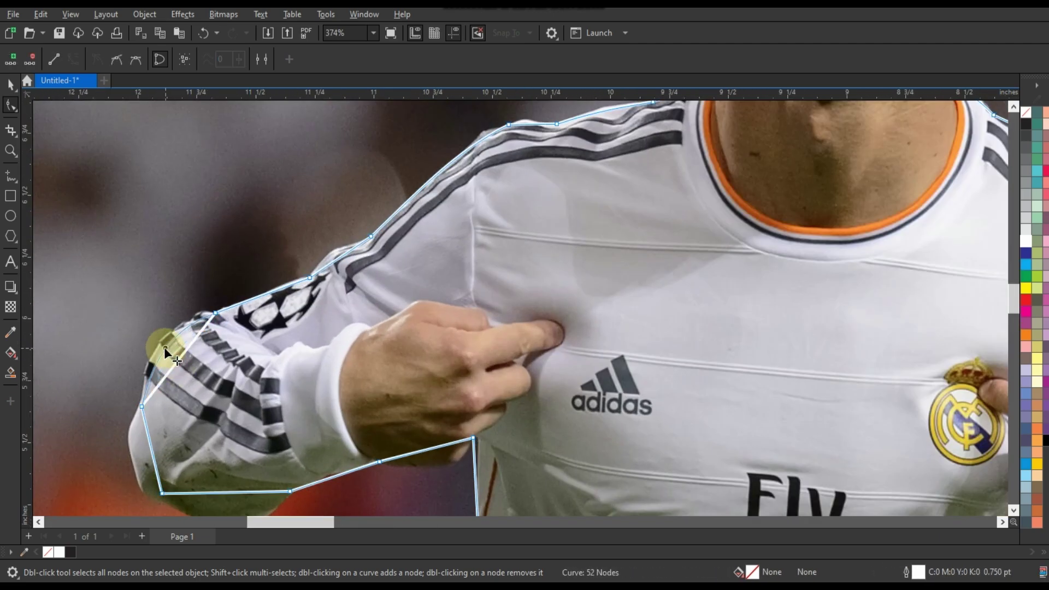
drag(165, 347, 163, 346)
drag(150, 446, 140, 452)
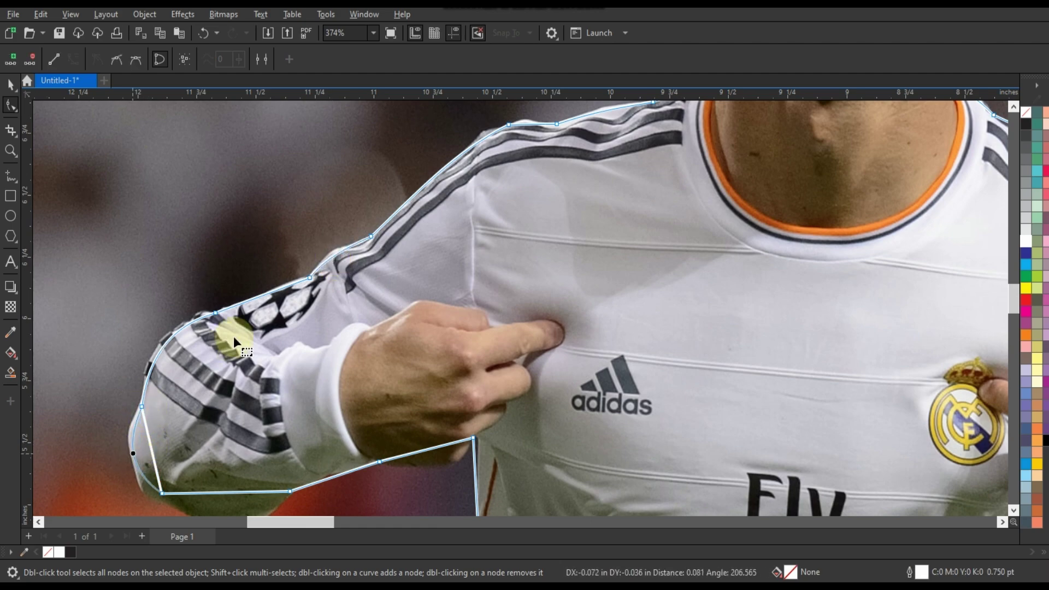
scroll(234, 336, down, 2)
scroll(219, 413, up, 3)
mouse_move(237, 476)
mouse_down()
mouse_move(234, 491)
mouse_move(234, 480)
mouse_up()
drag(469, 393, 519, 381)
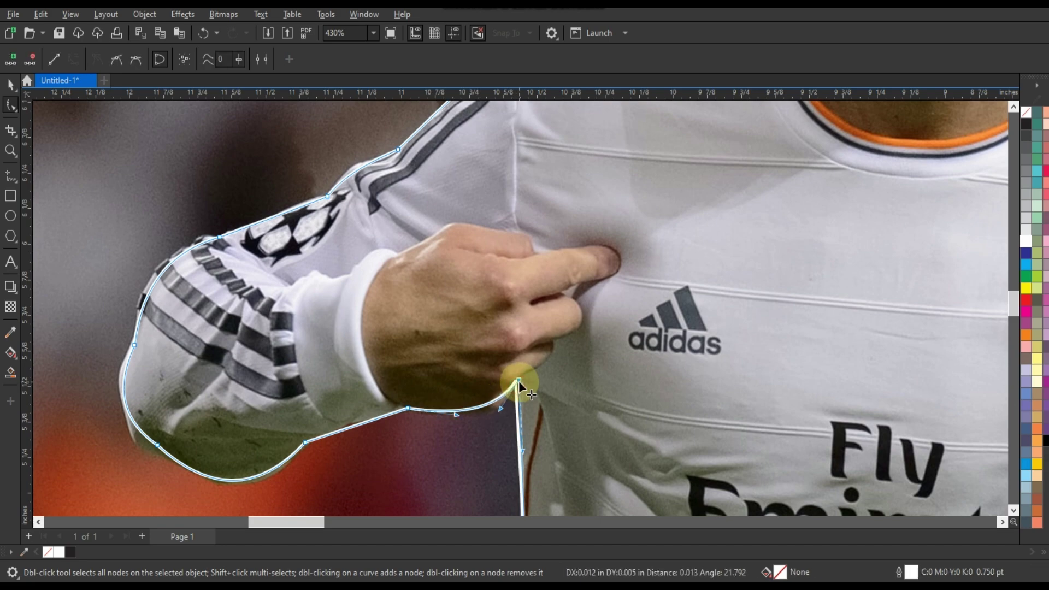
Step: Bend the outline segments along the outer edge of the right upper sleeve
scroll(367, 316, down, 5)
scroll(794, 422, up, 3)
click(1002, 523)
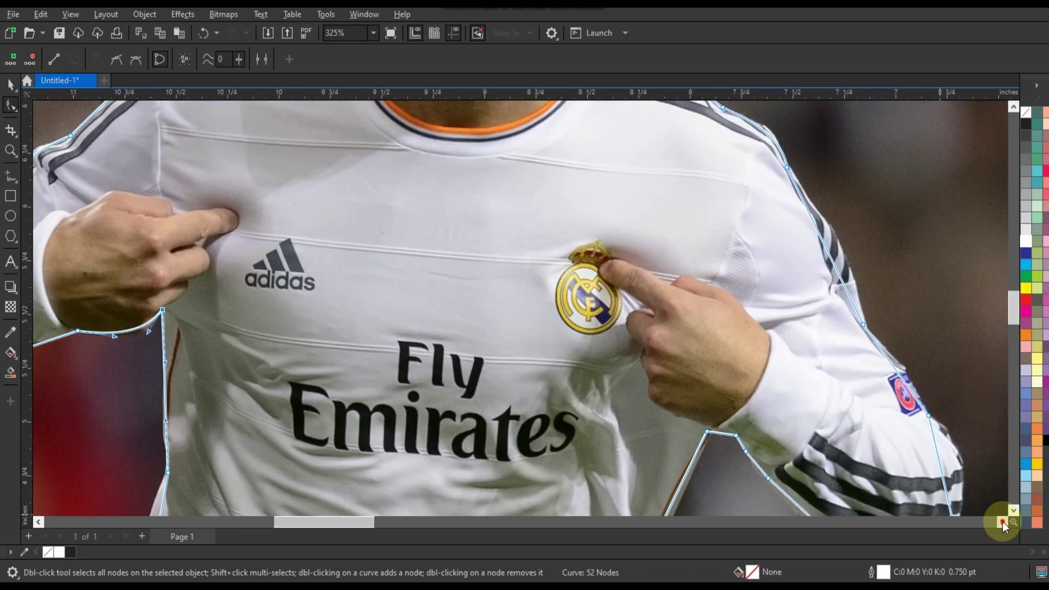
click(1002, 522)
click(1002, 522)
drag(635, 256, 642, 250)
drag(694, 371, 704, 367)
Step: Curve the outline around the outer edge and tip of the right elbow
click(1013, 511)
click(1013, 511)
click(1013, 511)
drag(764, 345, 763, 345)
click(754, 431)
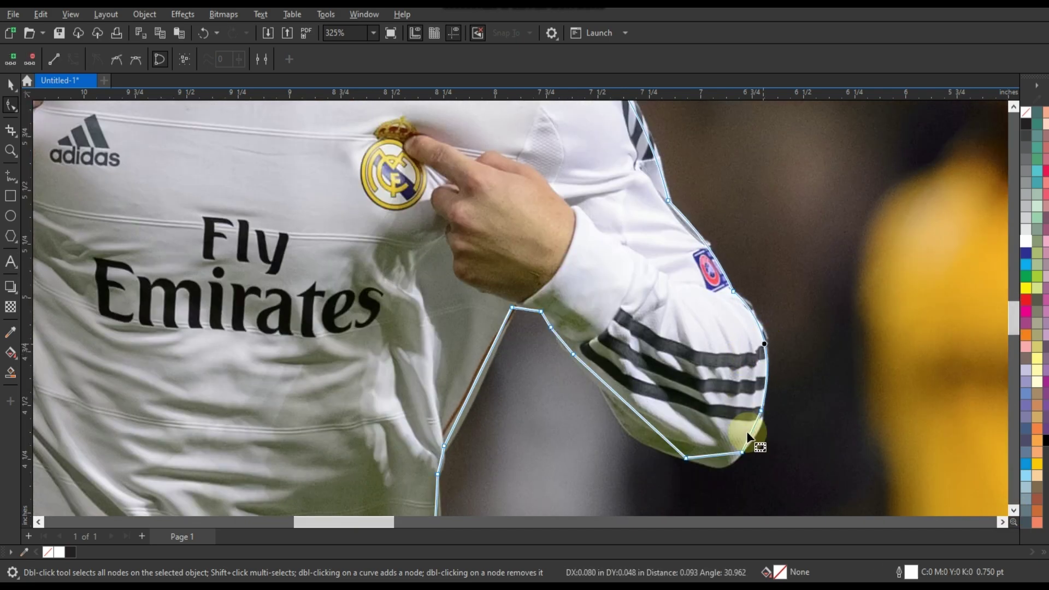
drag(752, 428, 756, 431)
drag(717, 454, 720, 462)
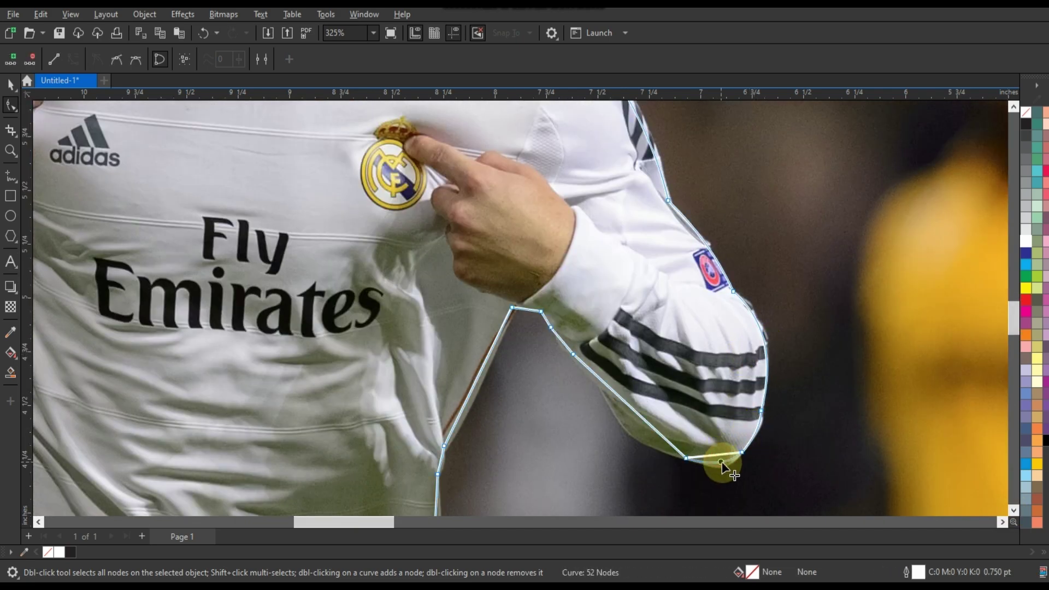
Step: Curve the outline along the underside of the right forearm and the shirt edge beneath the right armpit
click(655, 429)
drag(621, 443, 613, 443)
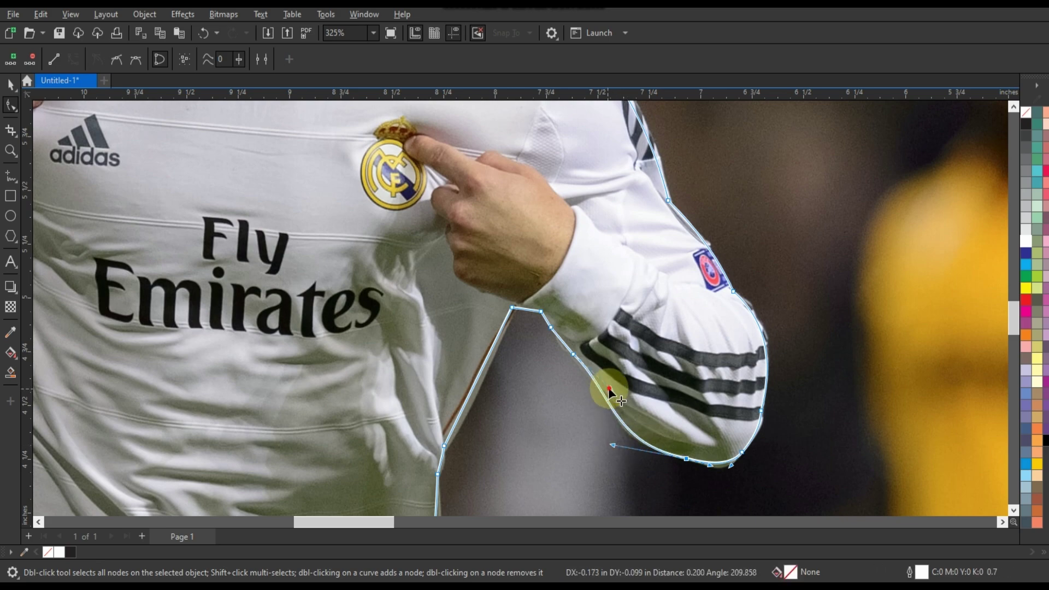
drag(610, 387, 609, 387)
drag(470, 389, 474, 394)
Step: Bend the outline along the left side of the shirt and the lower right side of the torso
scroll(520, 295, down, 4)
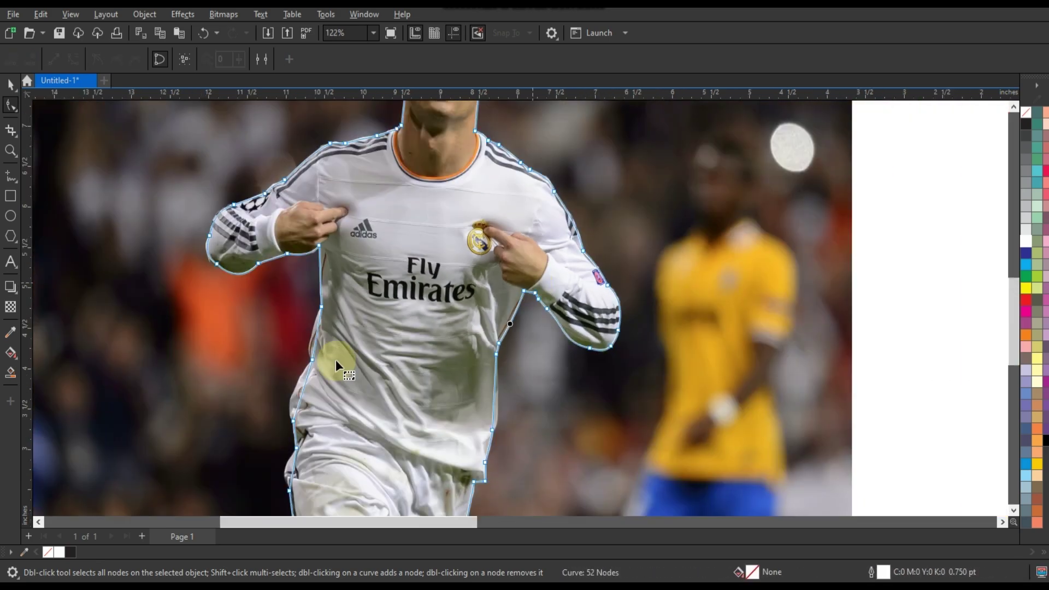
scroll(328, 363, up, 3)
drag(300, 300, 291, 298)
drag(279, 379, 260, 393)
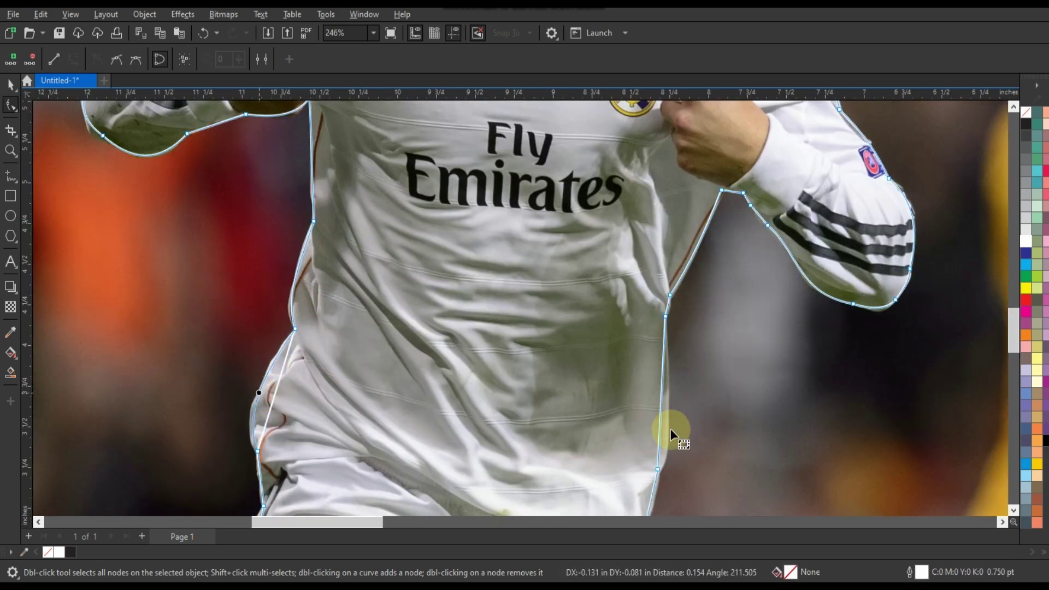
drag(660, 423, 665, 439)
Step: Fit the outline to the shirt's edge near the right hem and to the left side of the shorts
drag(1013, 340, 1013, 364)
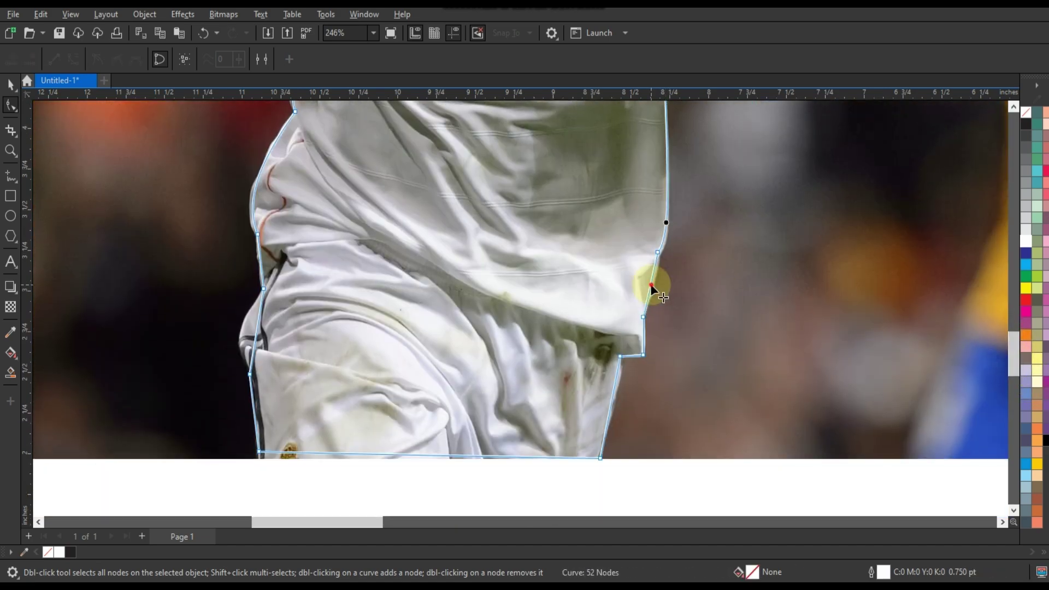
drag(651, 284, 659, 275)
drag(255, 333, 241, 331)
Step: PowerClip the player's photo inside the traced outline
scroll(463, 441, down, 3)
click(11, 85)
key(shift+F2)
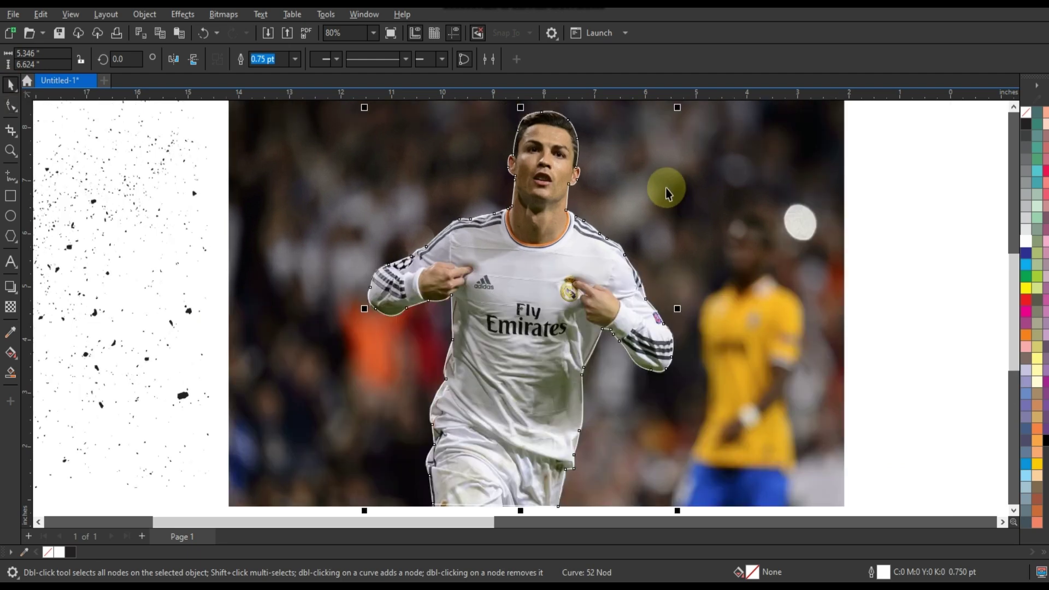
right_click(666, 188)
click(716, 375)
click(554, 277)
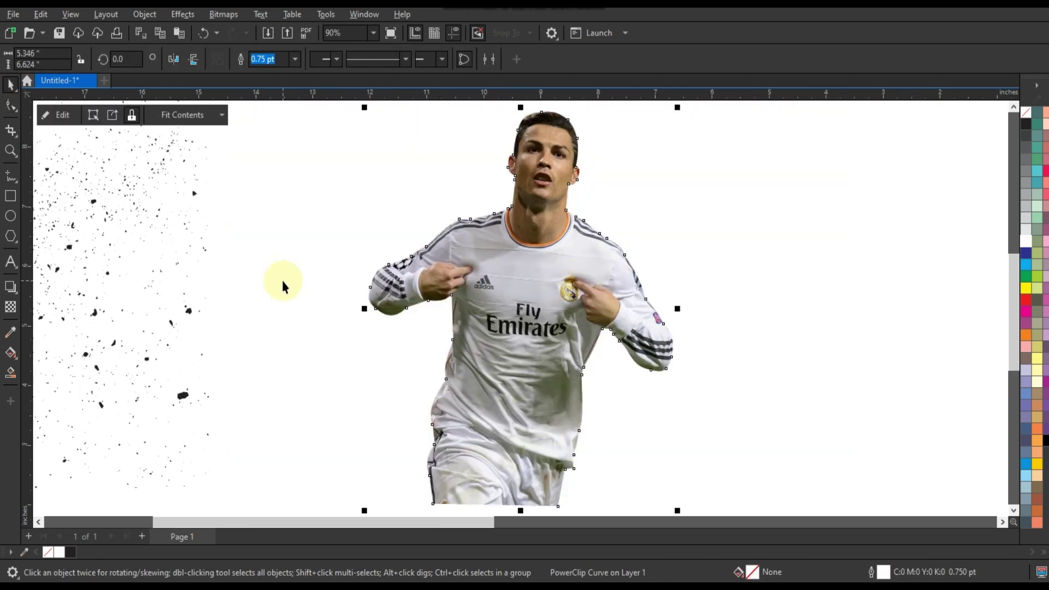
Step: Move the player cutout onto the 7 and enlarge it to about 8.06 by 9.99 inches
scroll(282, 280, down, 5)
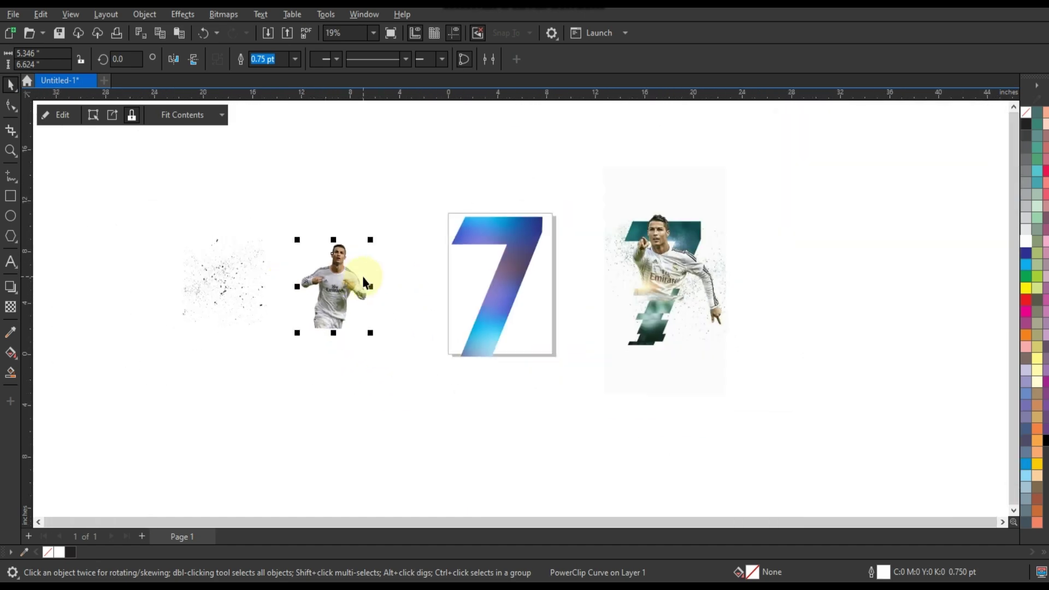
drag(348, 278, 359, 280)
drag(506, 260, 516, 258)
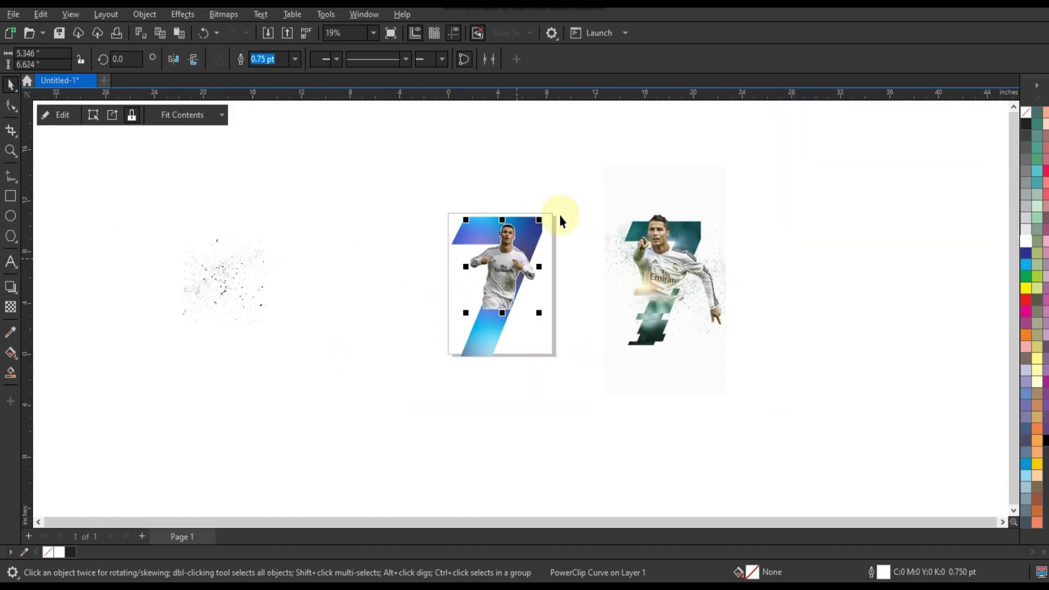
drag(544, 220, 562, 201)
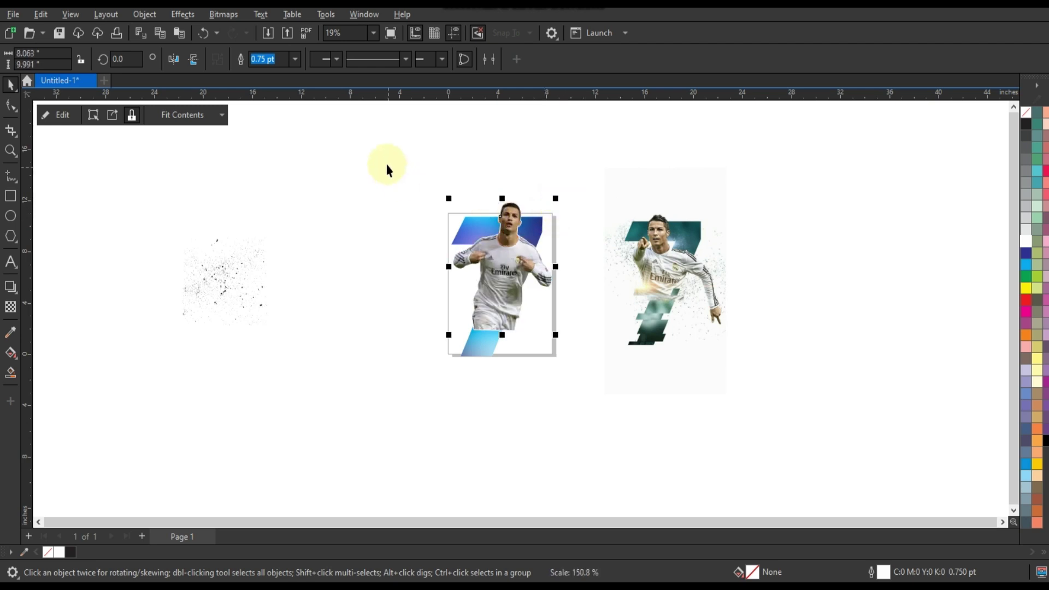
Step: Scale the 7, the player and the reference poster down together to about 12.26 by 9.65 inches, keeping the 7 within the page
drag(752, 393, 664, 344)
shift+click(672, 300)
drag(637, 292, 604, 298)
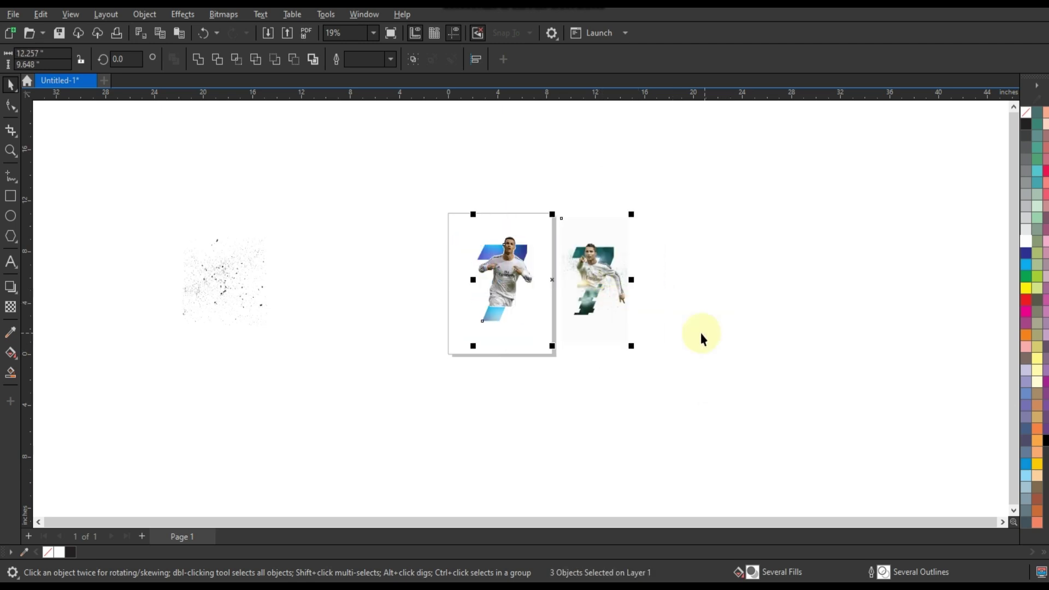
Step: Remove the outline from the player cutout
click(5, 147)
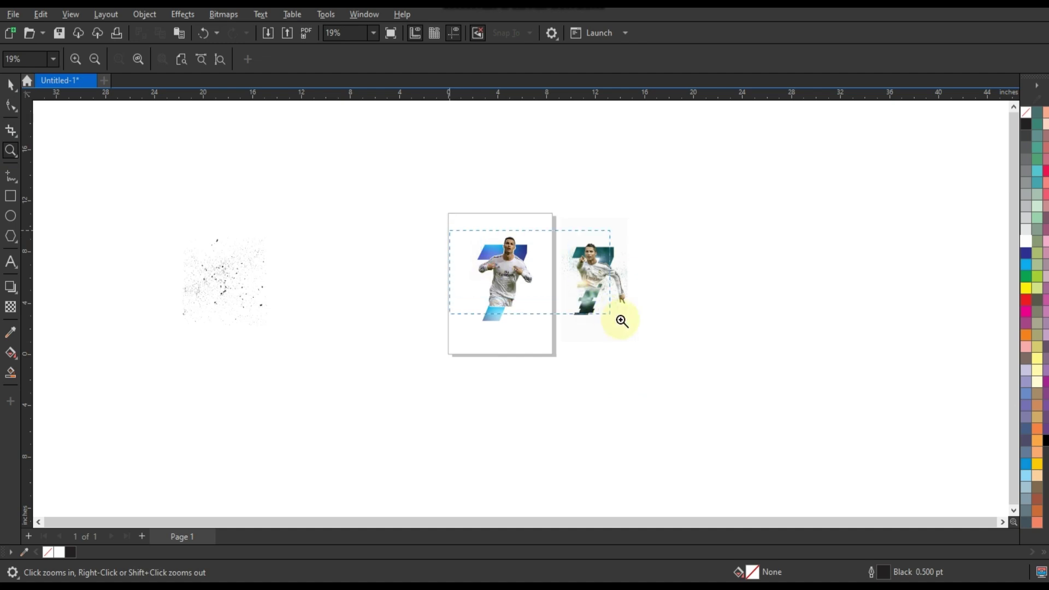
drag(631, 322, 630, 322)
click(9, 86)
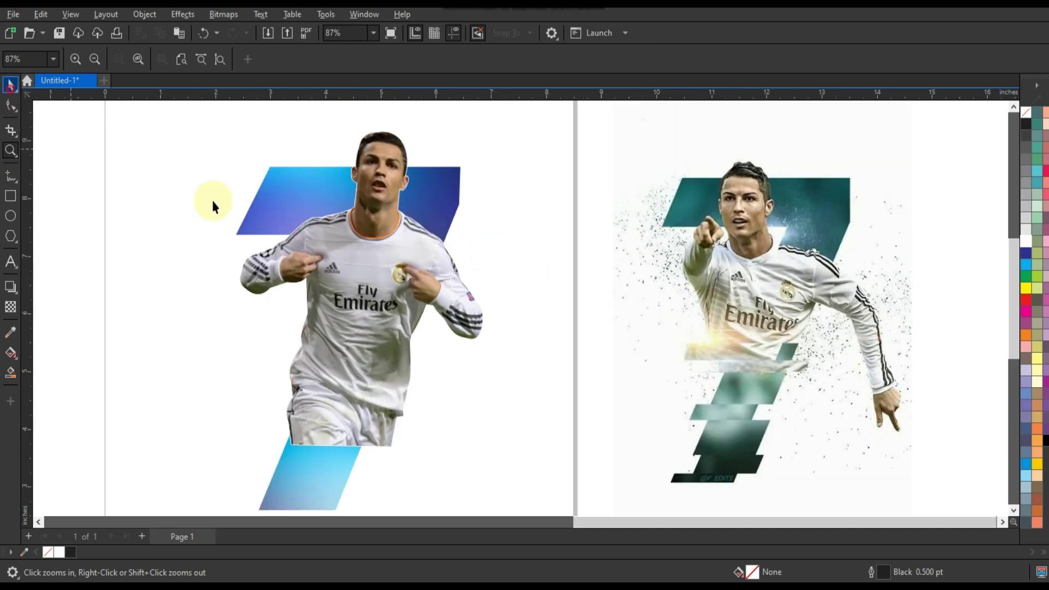
click(366, 265)
right_click(1027, 113)
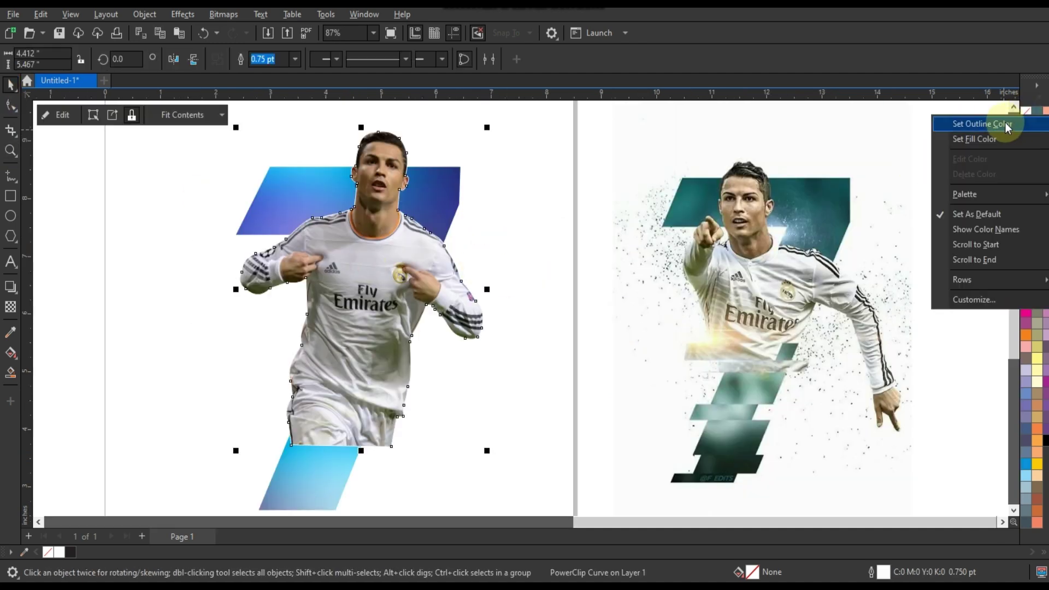
click(1002, 125)
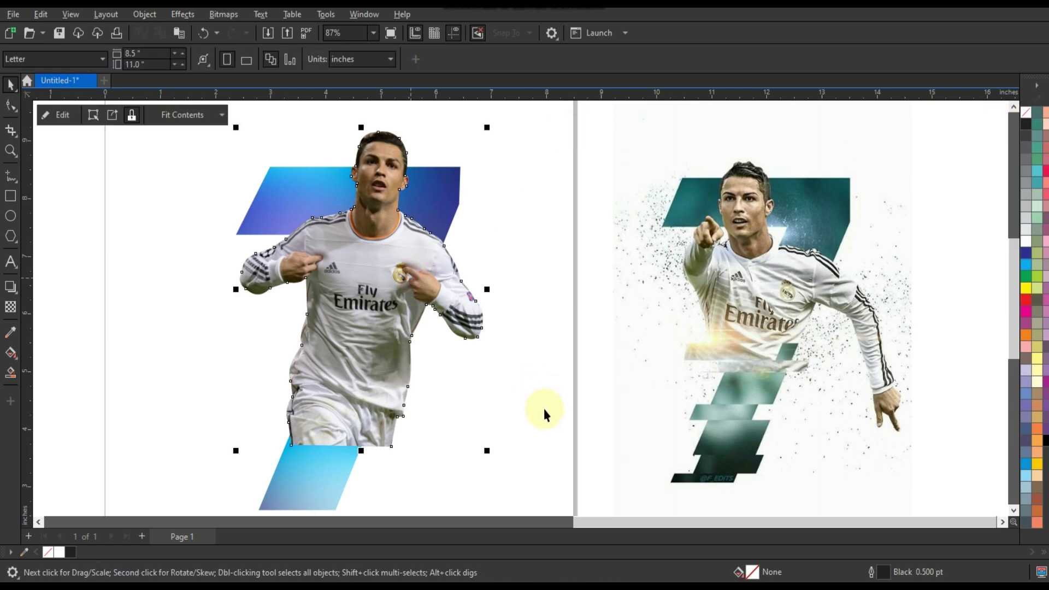
Step: Edit the photo inside the player's PowerClip, setting its brightness to 6 and raising its contrast
right_click(405, 255)
click(428, 179)
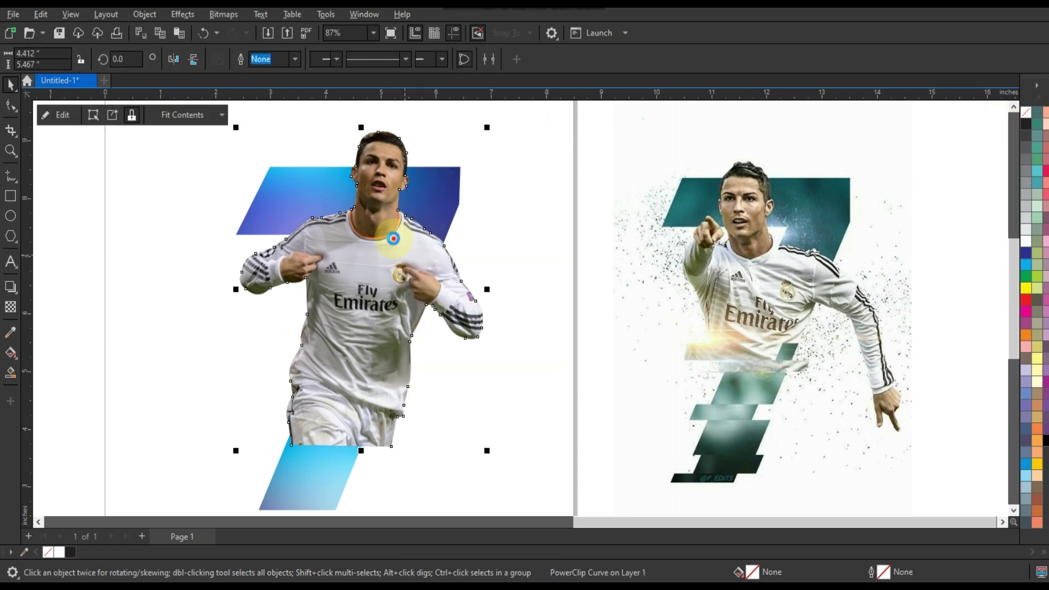
click(157, 16)
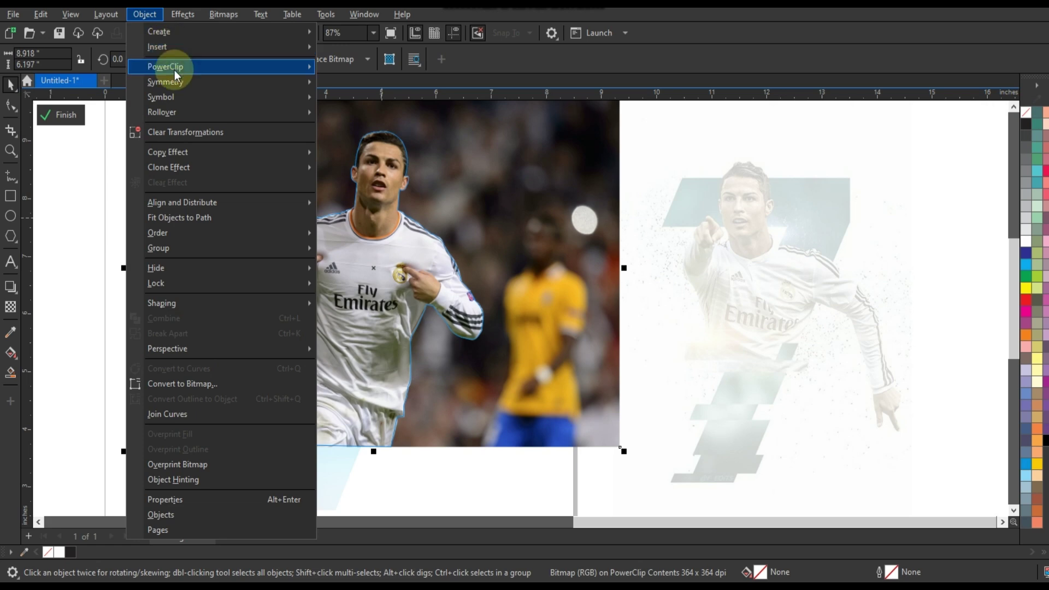
mouse_move(174, 17)
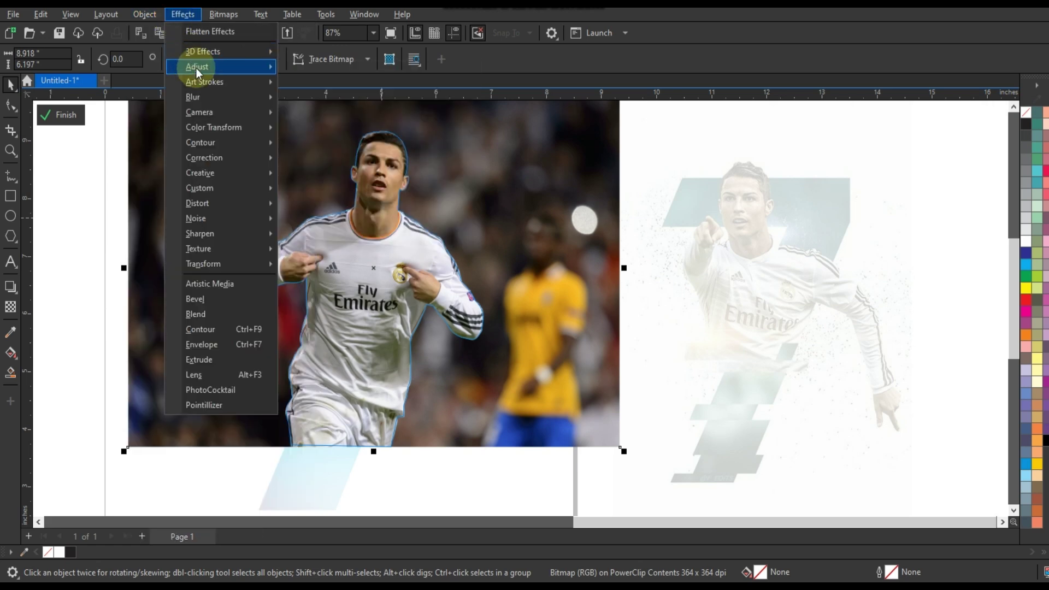
mouse_move(196, 68)
click(344, 175)
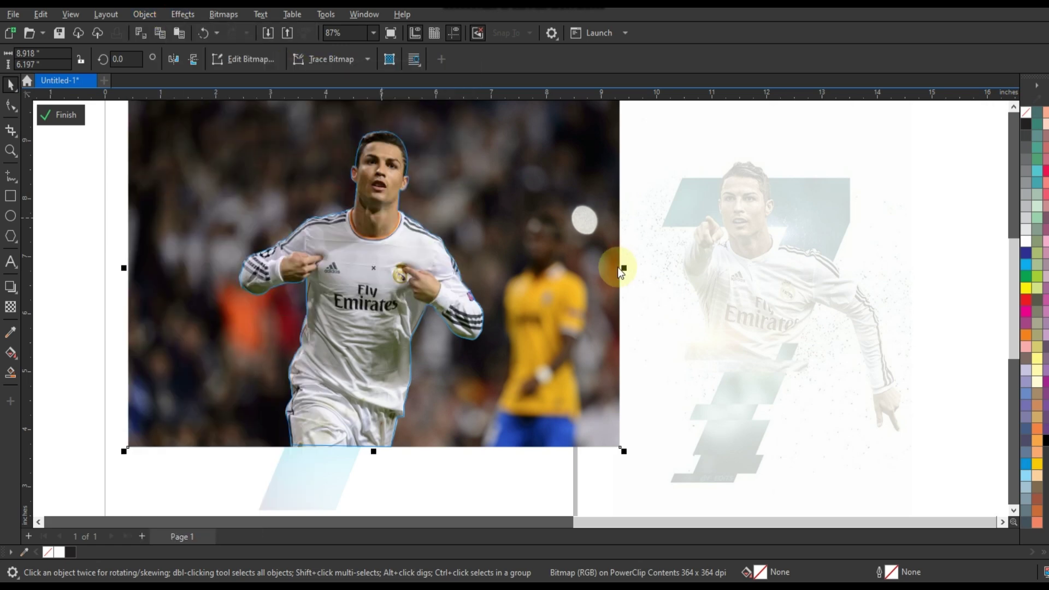
drag(557, 218, 674, 283)
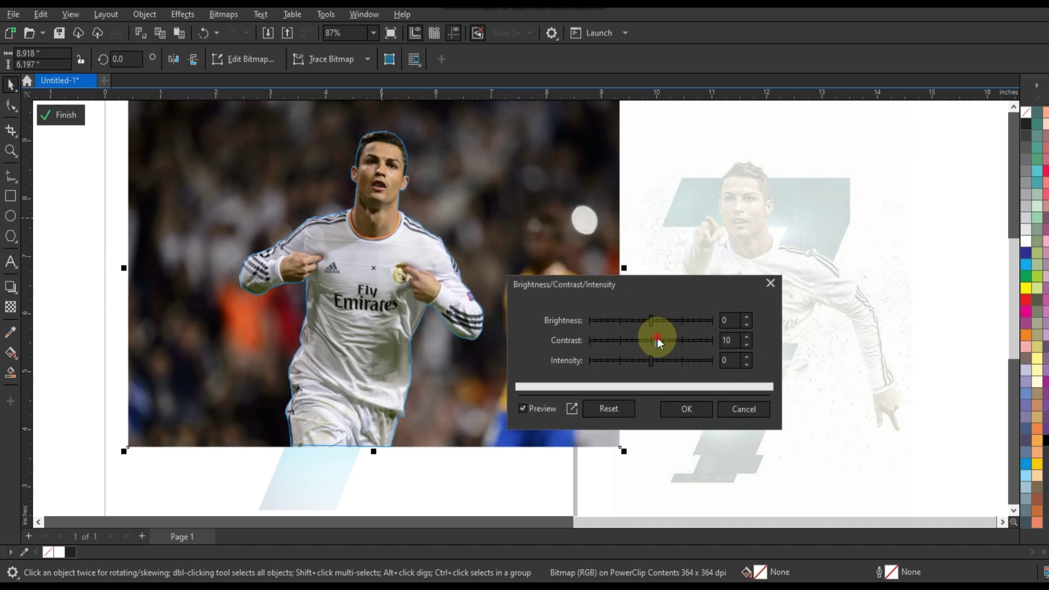
click(654, 321)
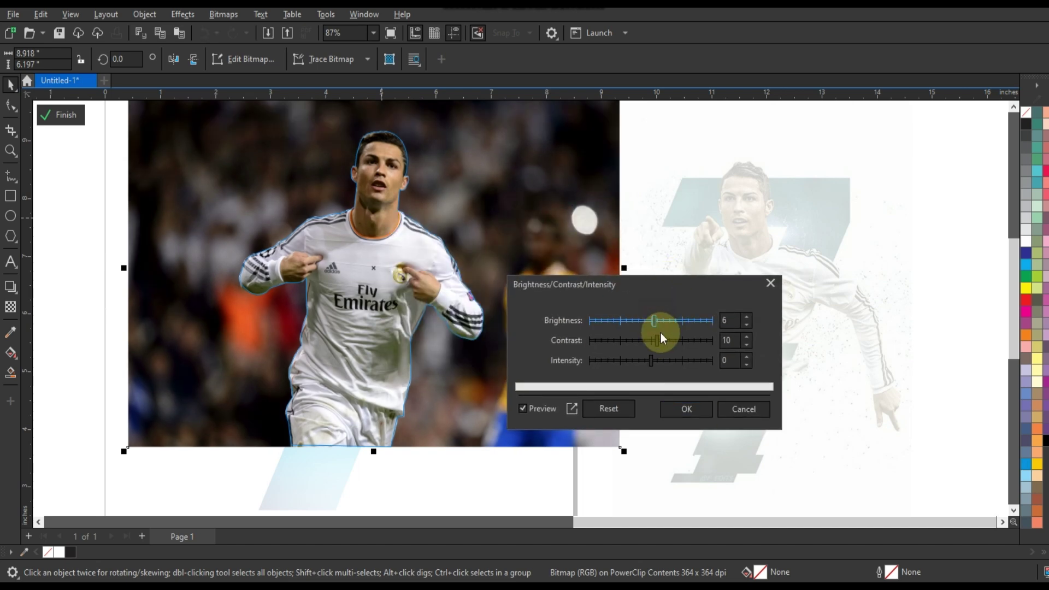
click(664, 339)
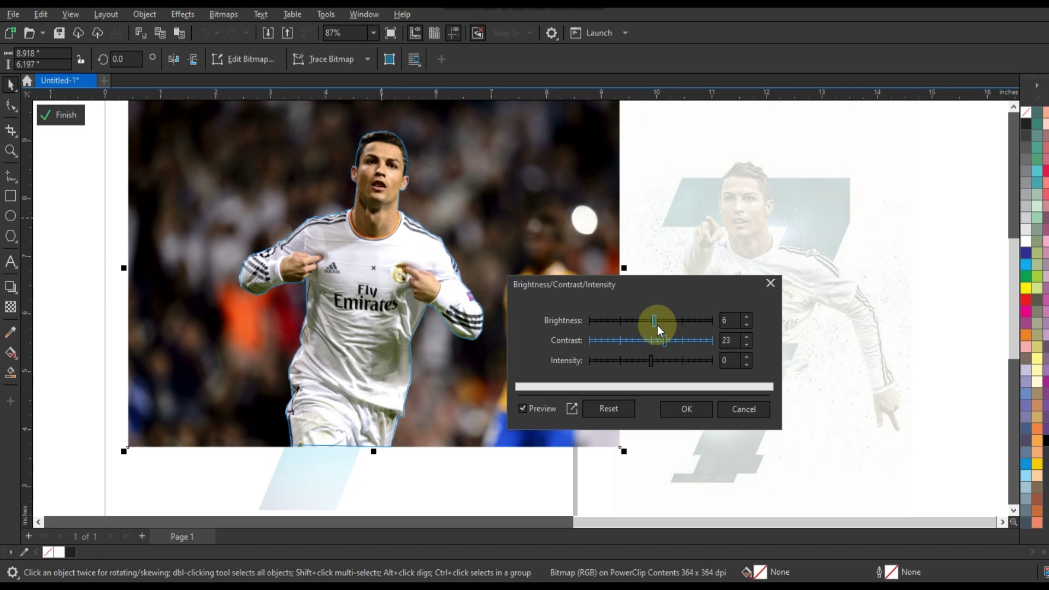
click(662, 342)
click(684, 410)
click(69, 124)
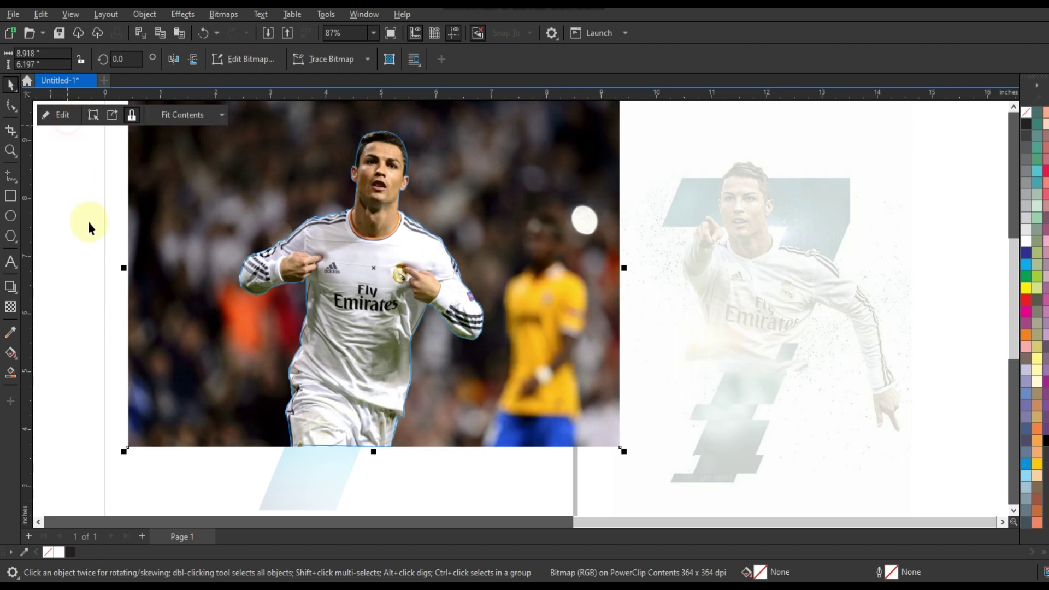
Step: Move the player cutout slightly down over the 7
click(456, 306)
click(396, 334)
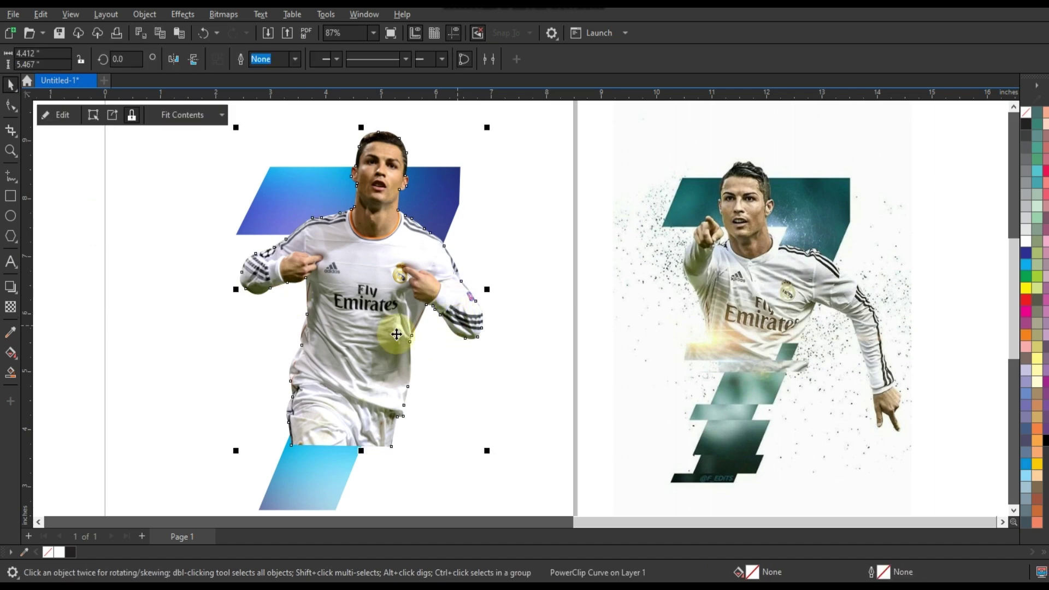
drag(394, 332, 394, 338)
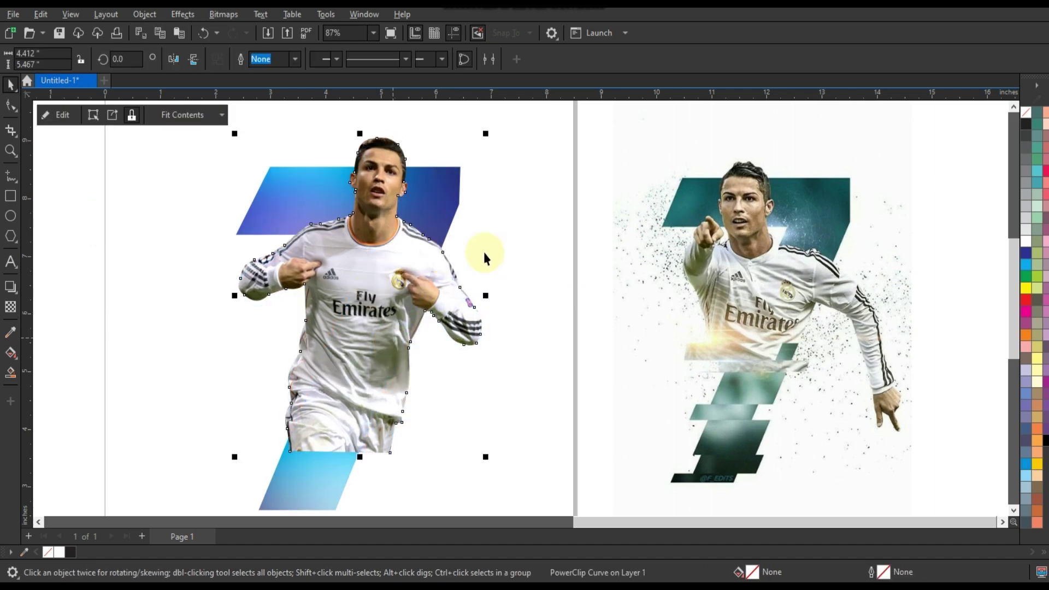
Step: Trim the shorts off the player cutout with a rectangle about 3.49 by 1.27 inches, and delete the rectangle
click(11, 197)
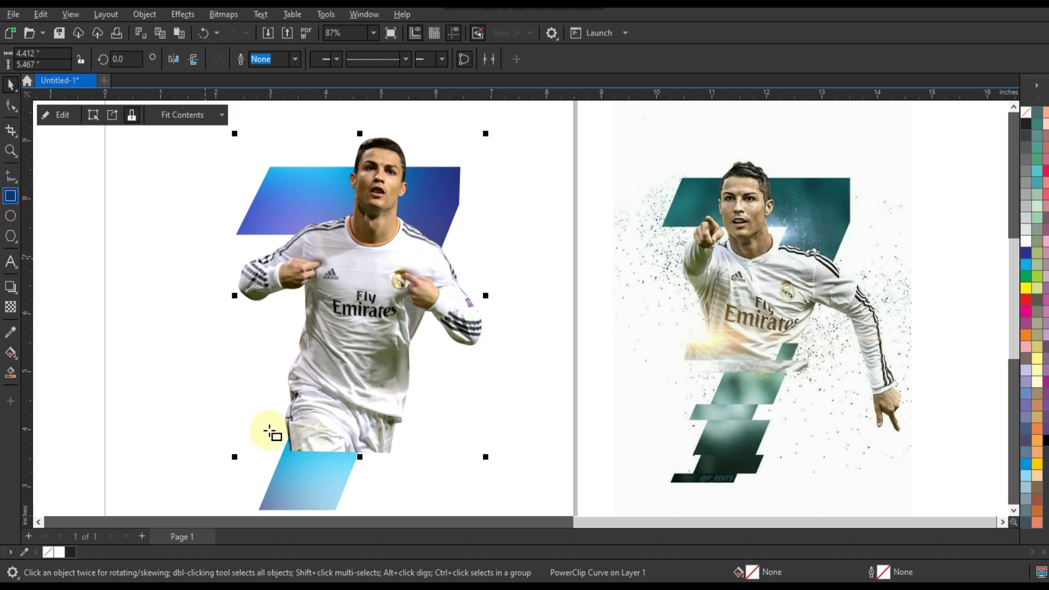
drag(239, 467, 432, 395)
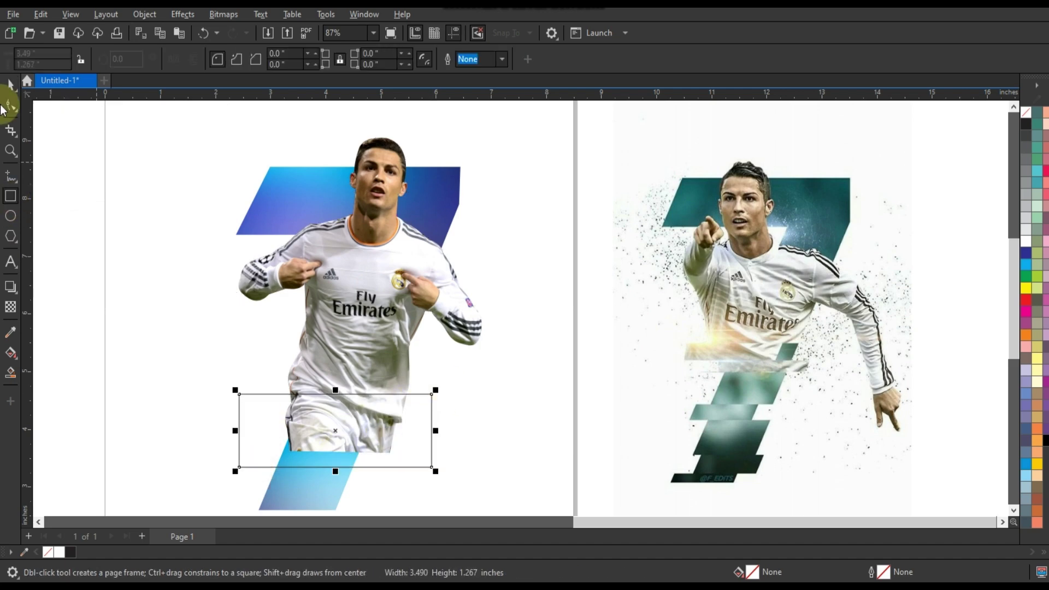
click(8, 103)
click(12, 86)
shift+click(415, 274)
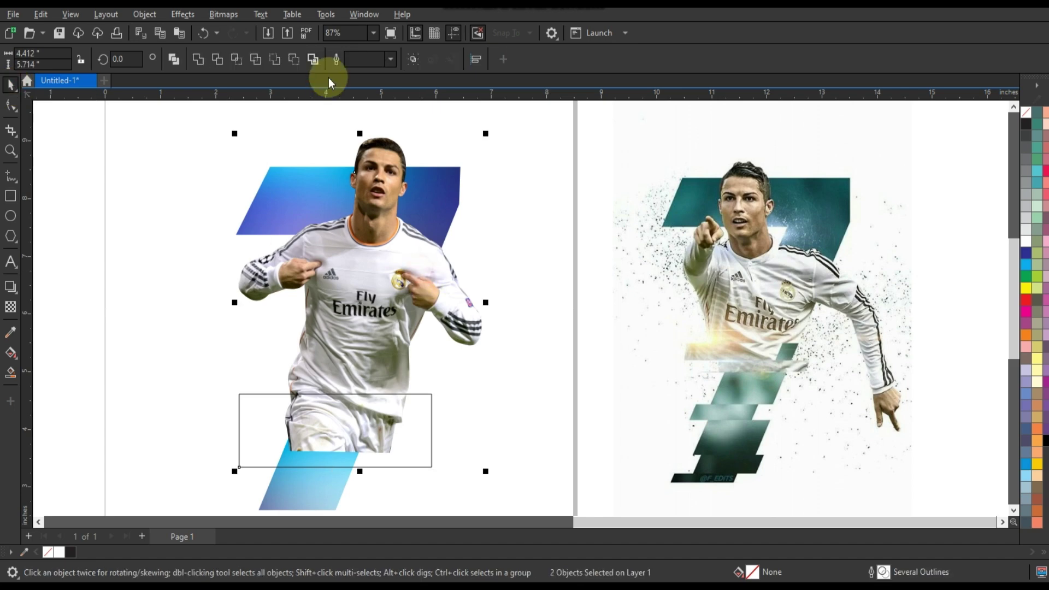
click(222, 60)
click(418, 422)
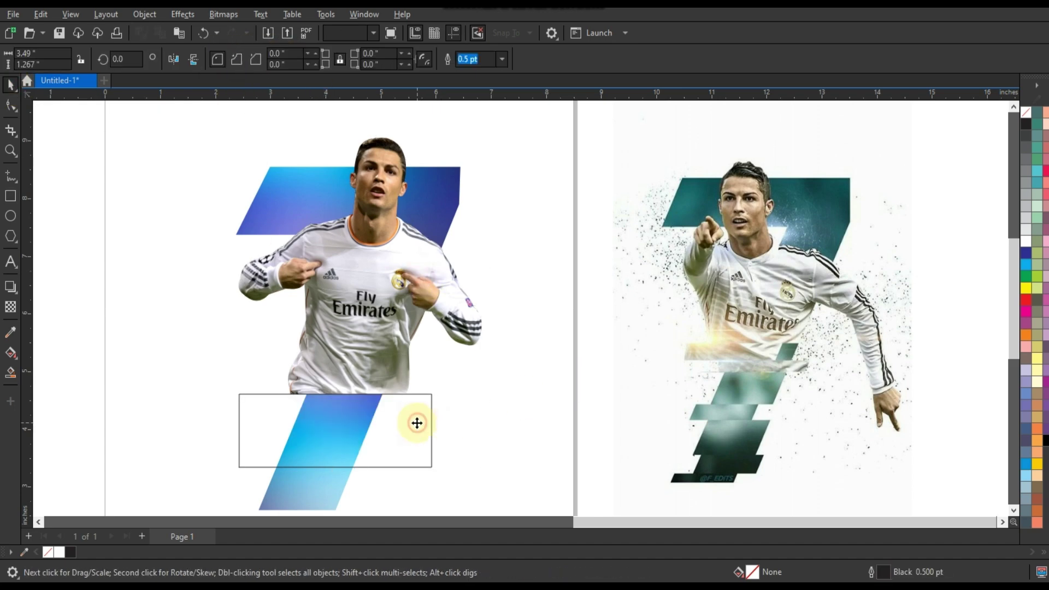
key(Delete)
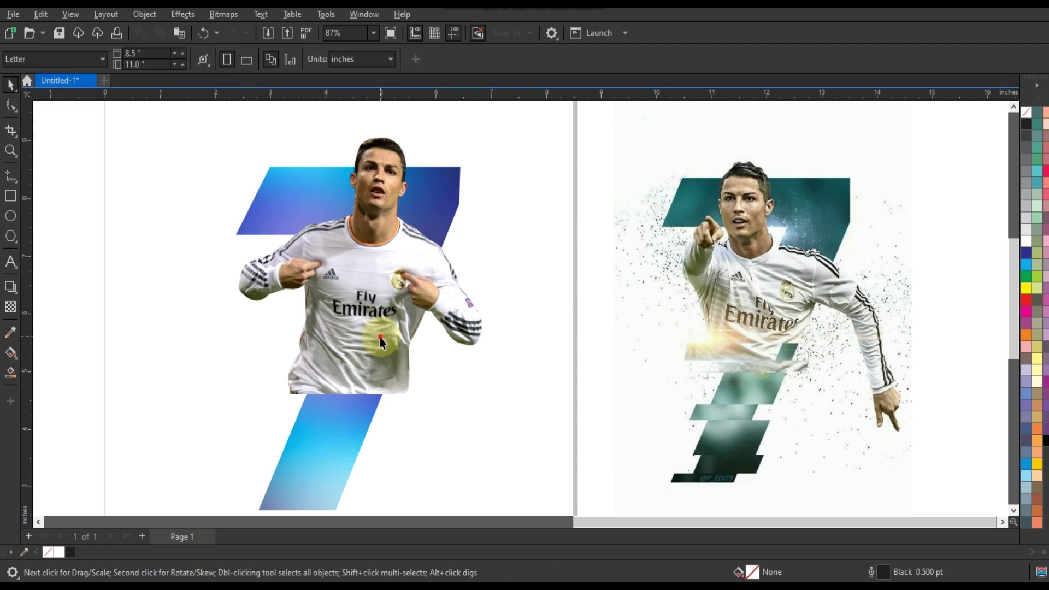
click(380, 336)
click(10, 197)
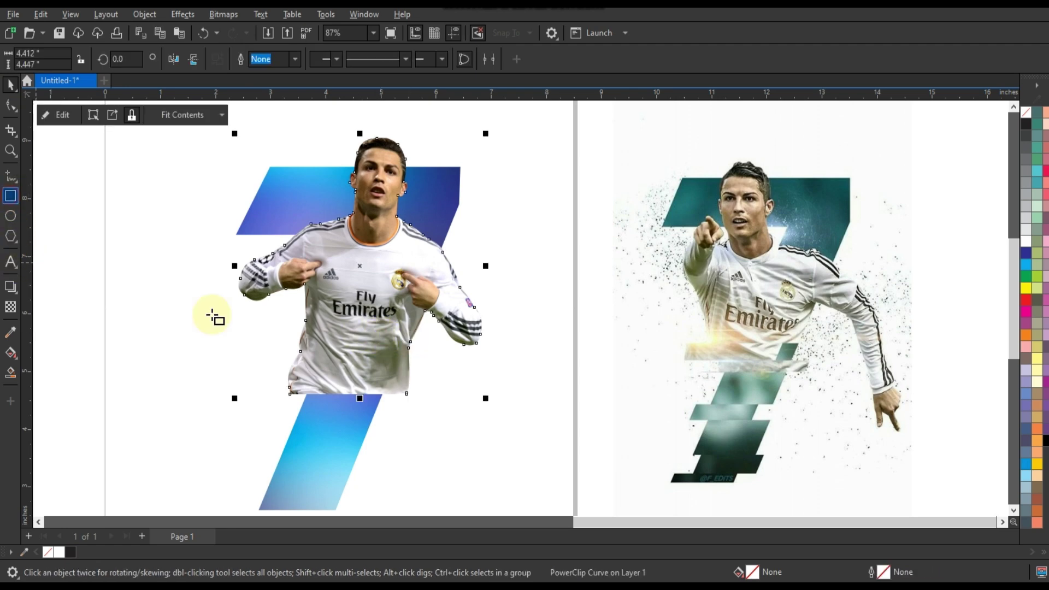
drag(279, 327, 420, 348)
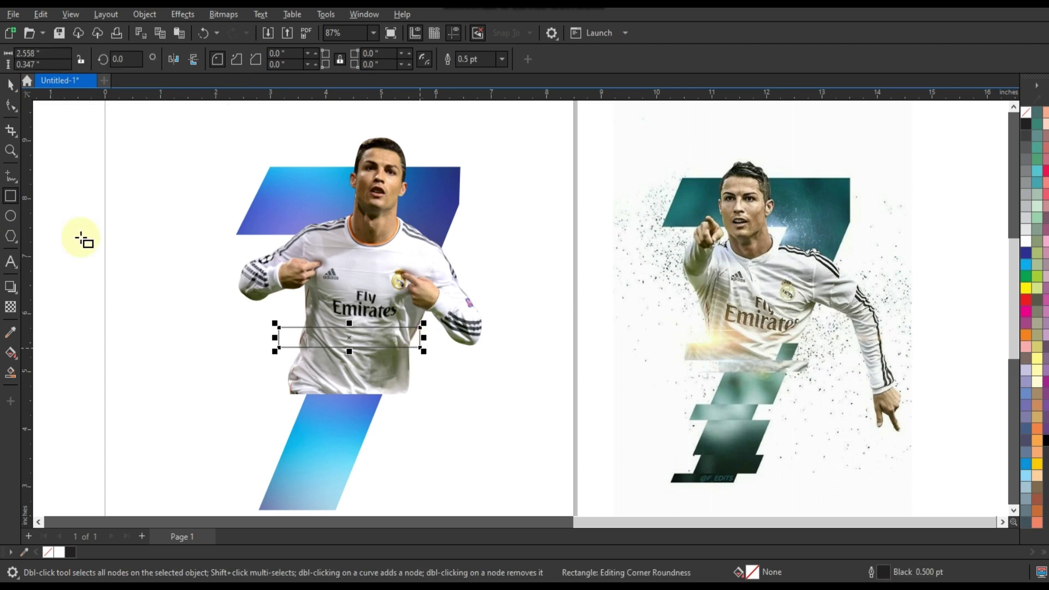
click(12, 151)
key(ctrl+z)
Step: Draw a horizontal line across the lower shirt, widen it to about 4.57 inches and place a copy about 0.32 inches below
drag(173, 253, 899, 418)
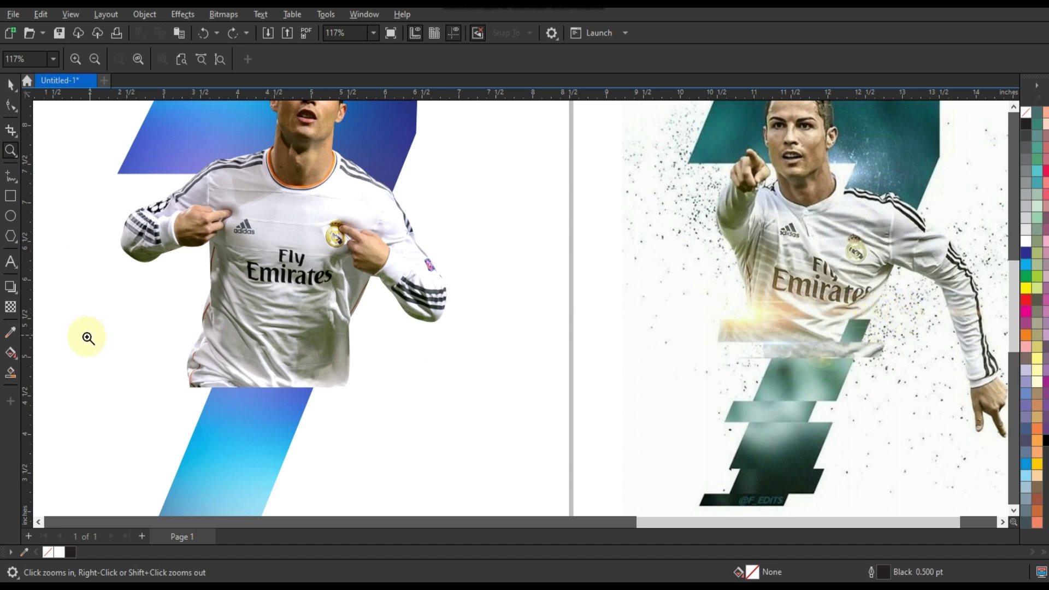
click(11, 176)
click(189, 338)
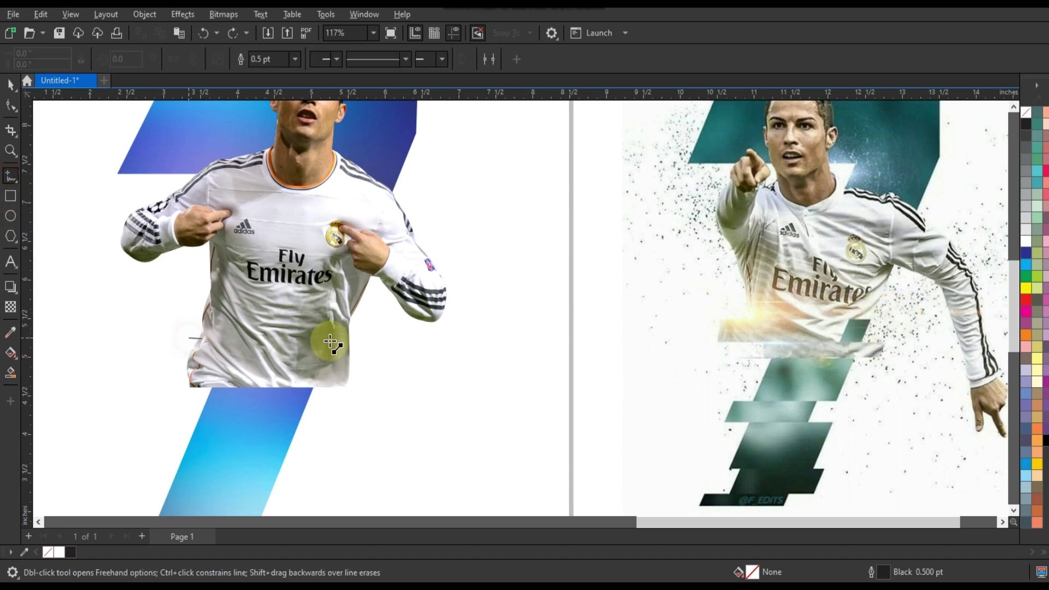
ctrl+click(371, 347)
click(11, 85)
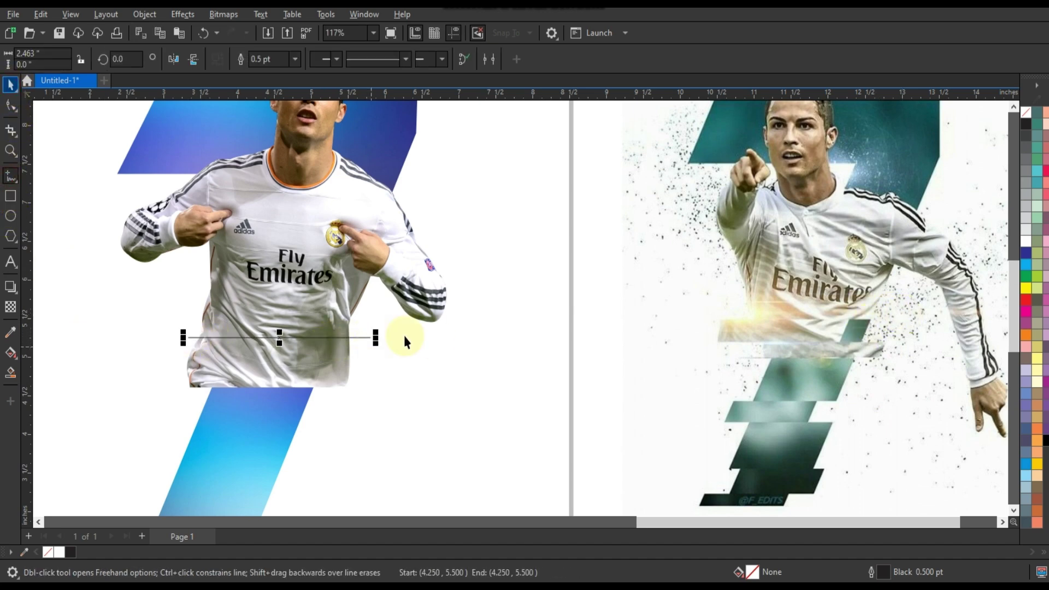
mouse_move(377, 338)
mouse_down()
mouse_move(450, 338)
mouse_move(420, 332)
mouse_move(421, 358)
mouse_up()
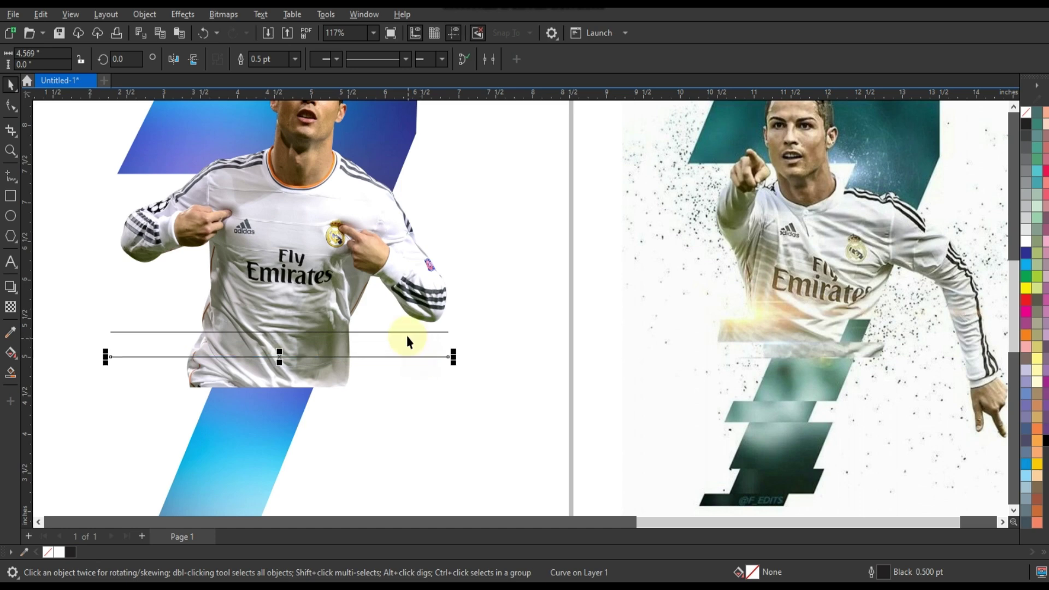
Step: Combine the two lines, trim the player cutout with them and delete the lines
shift+click(407, 332)
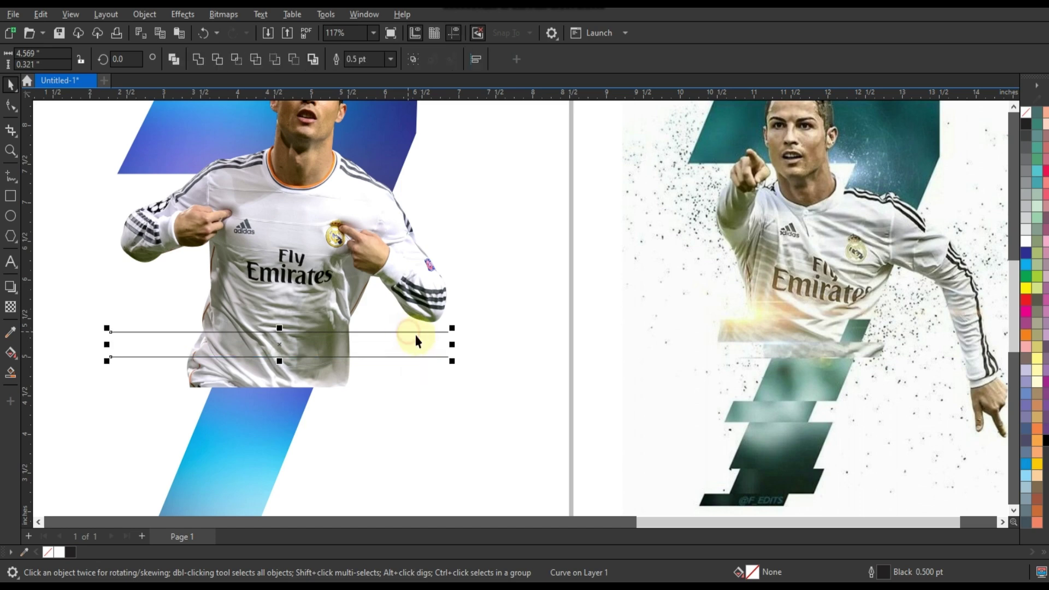
click(174, 59)
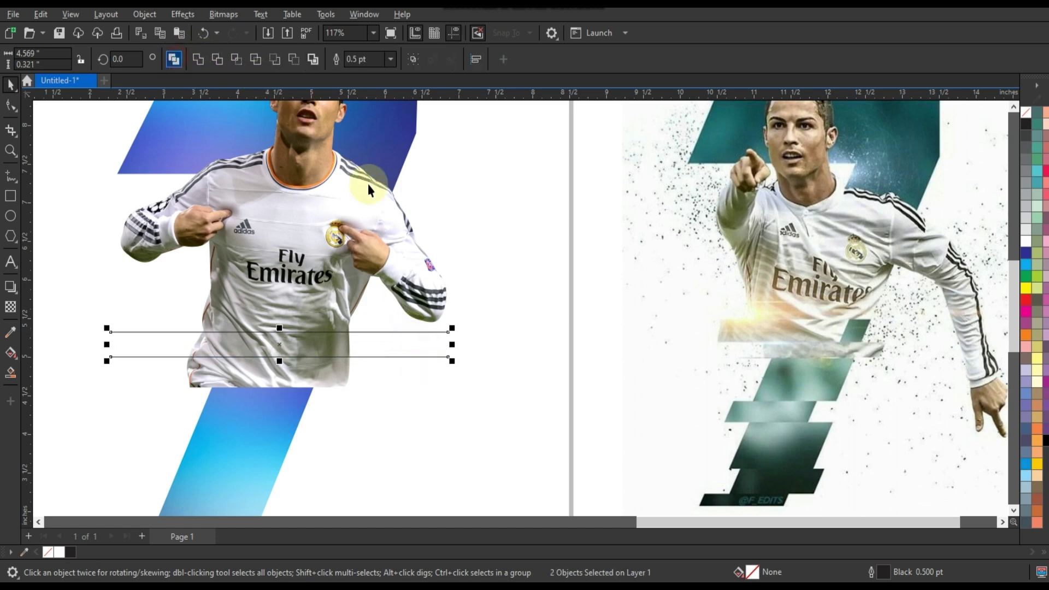
shift+click(393, 226)
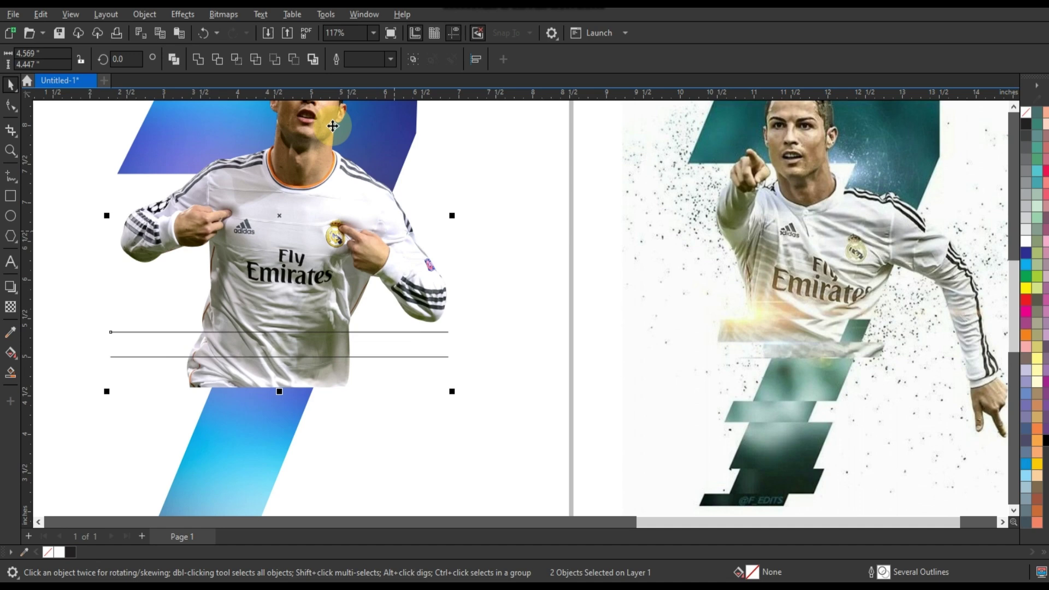
click(217, 60)
click(499, 276)
click(443, 332)
key(Delete)
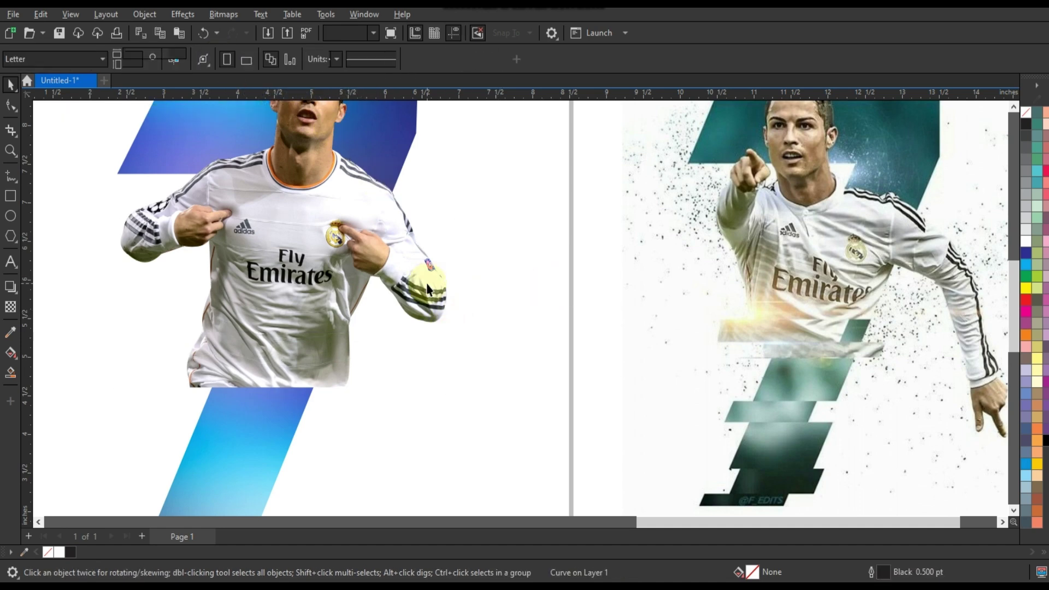
Step: Break the trimmed player cutout apart into separate pieces
click(437, 285)
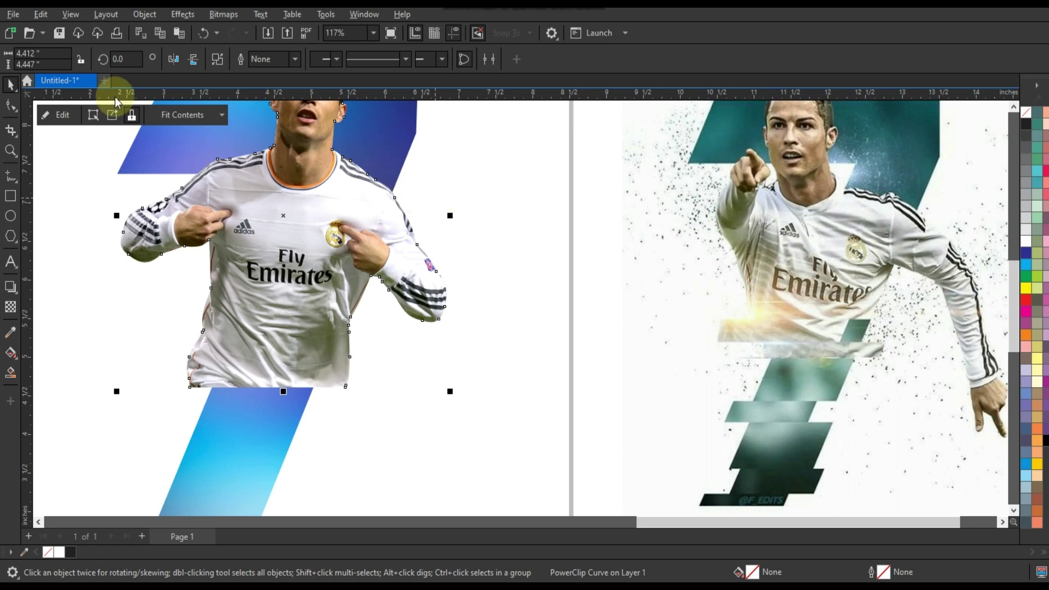
click(218, 59)
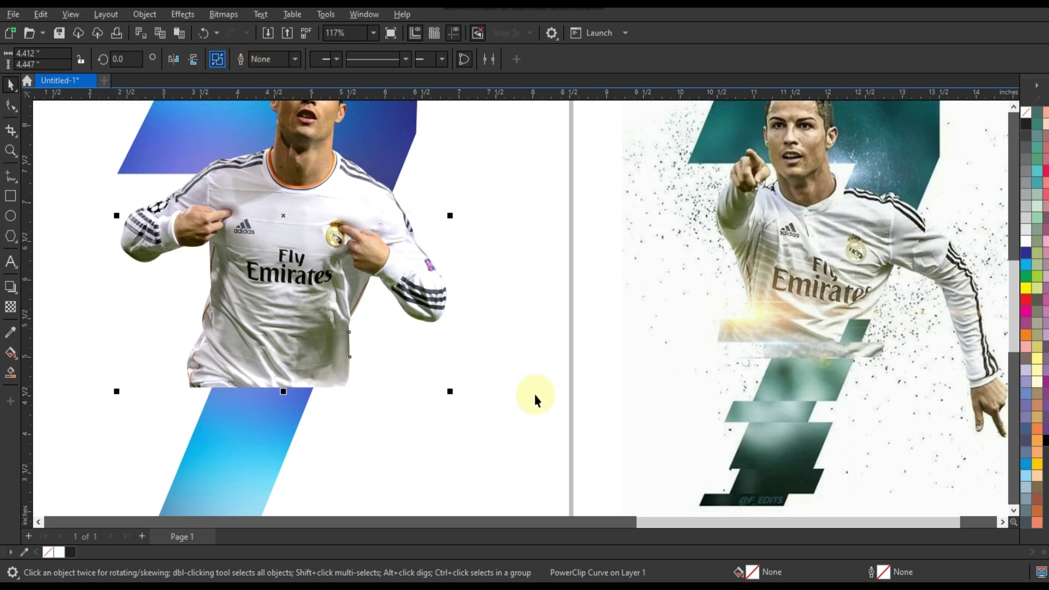
click(534, 394)
Step: Offset the shirt slices sideways, the middle one to the left and the lowest one to the right
click(330, 380)
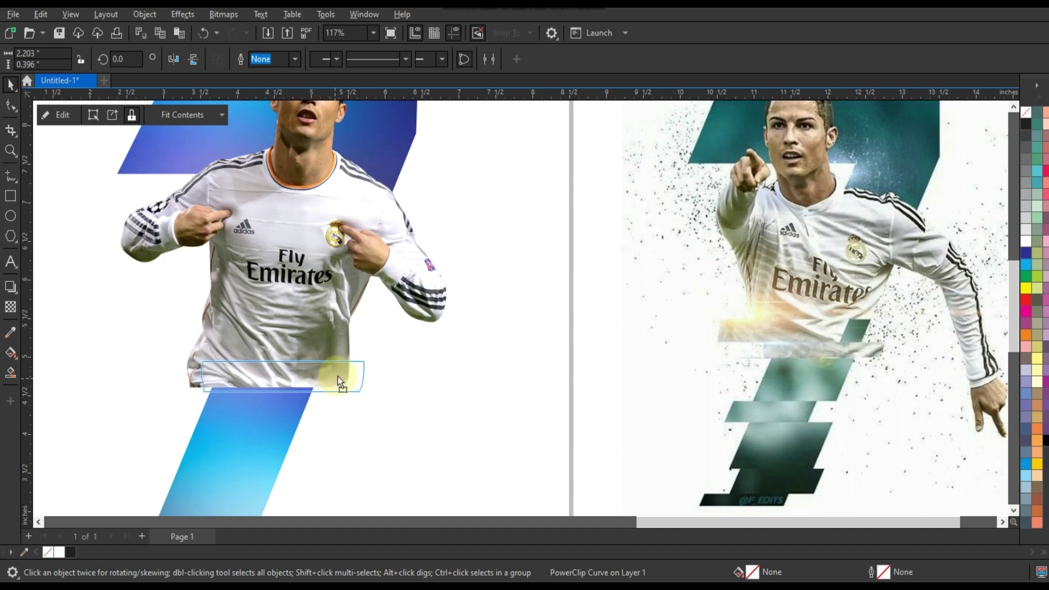
drag(337, 376, 300, 349)
click(458, 395)
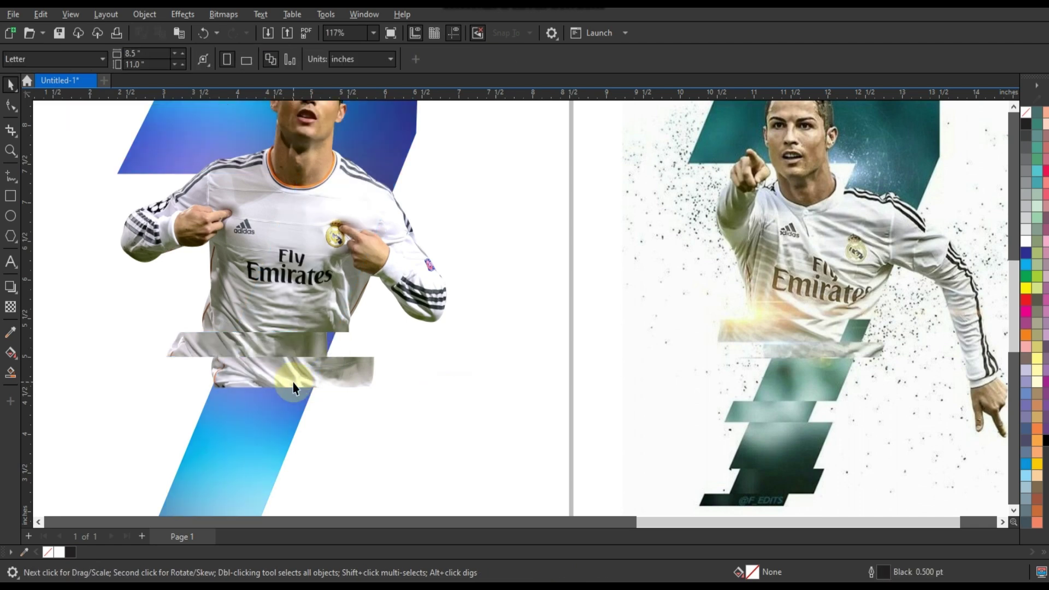
Step: Nudge the two lower shirt slices slightly down together, and shift the middle slice a little further left
click(292, 378)
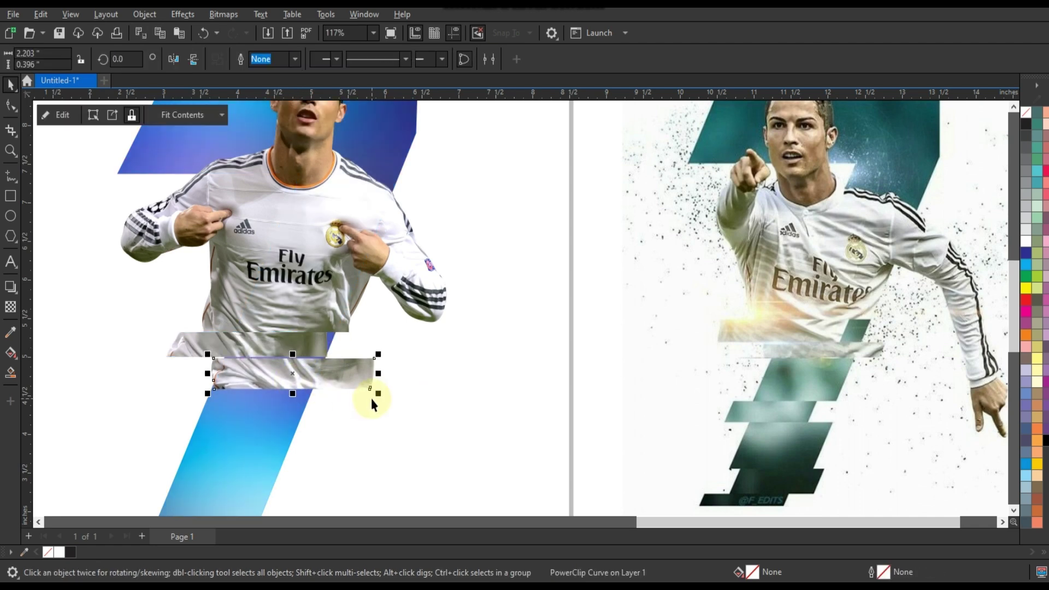
shift+click(311, 354)
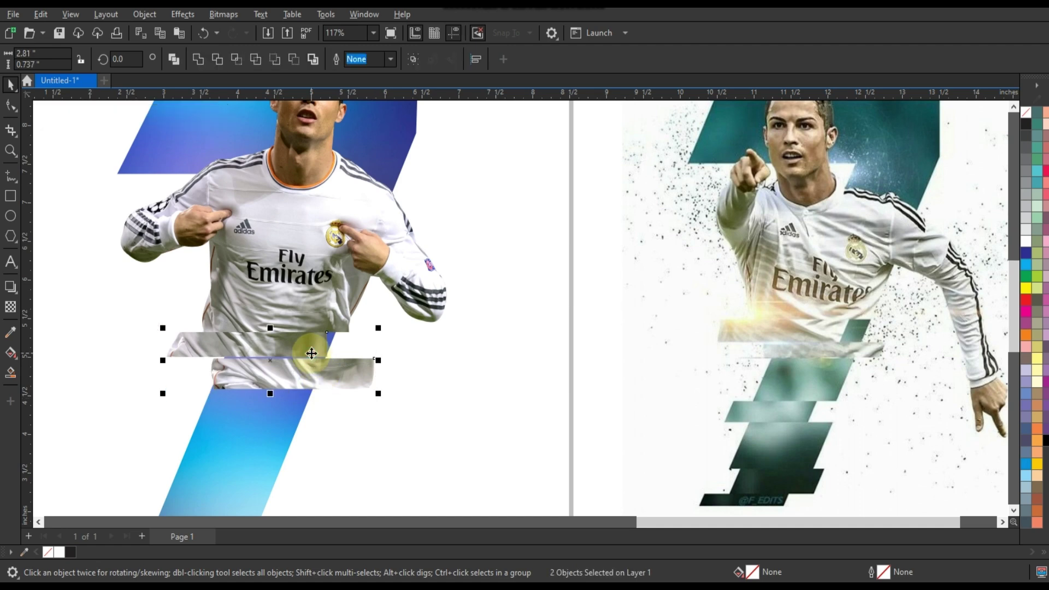
key(Down)
click(460, 361)
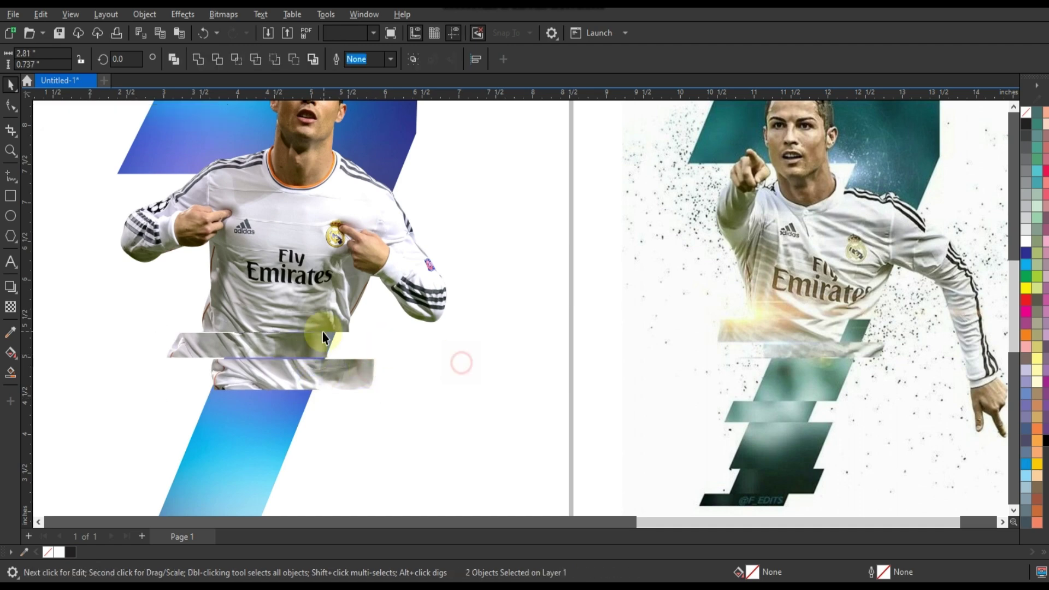
click(307, 347)
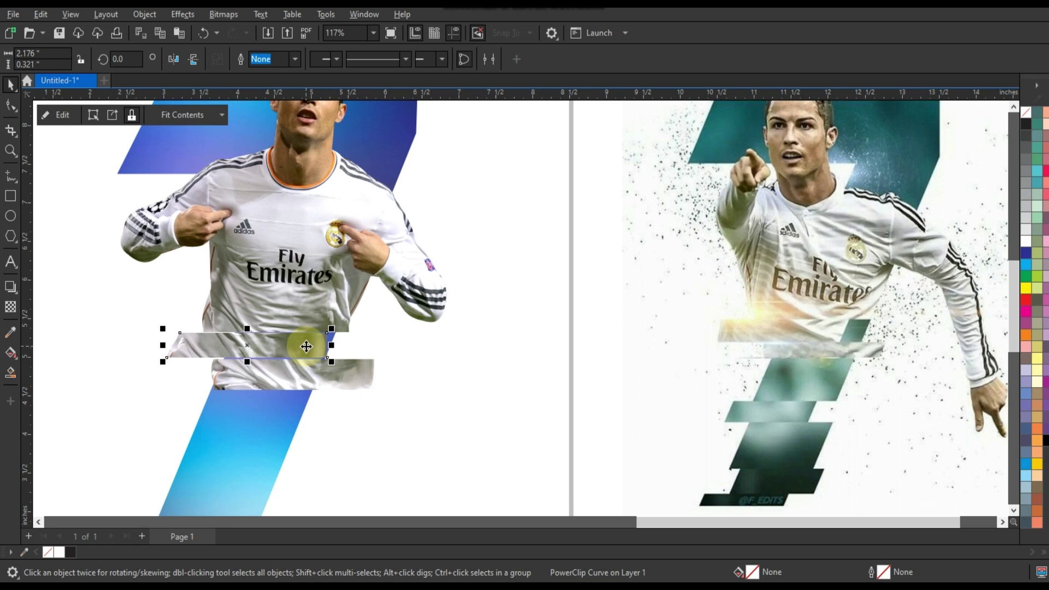
key(Left)
key(Left)
key(Left)
scroll(481, 324, down, 3)
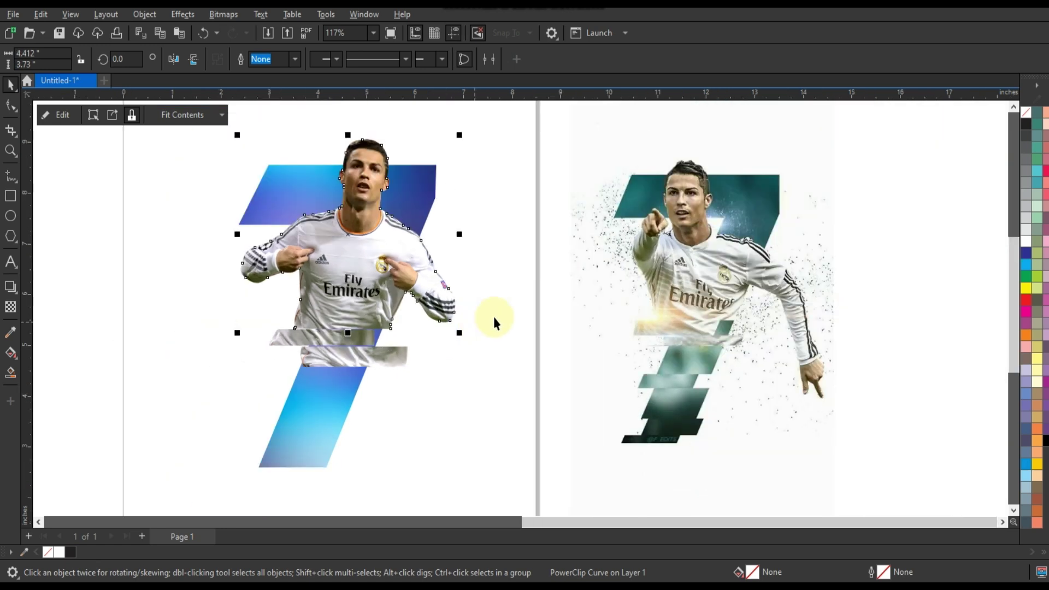
click(501, 331)
scroll(502, 333, down, 2)
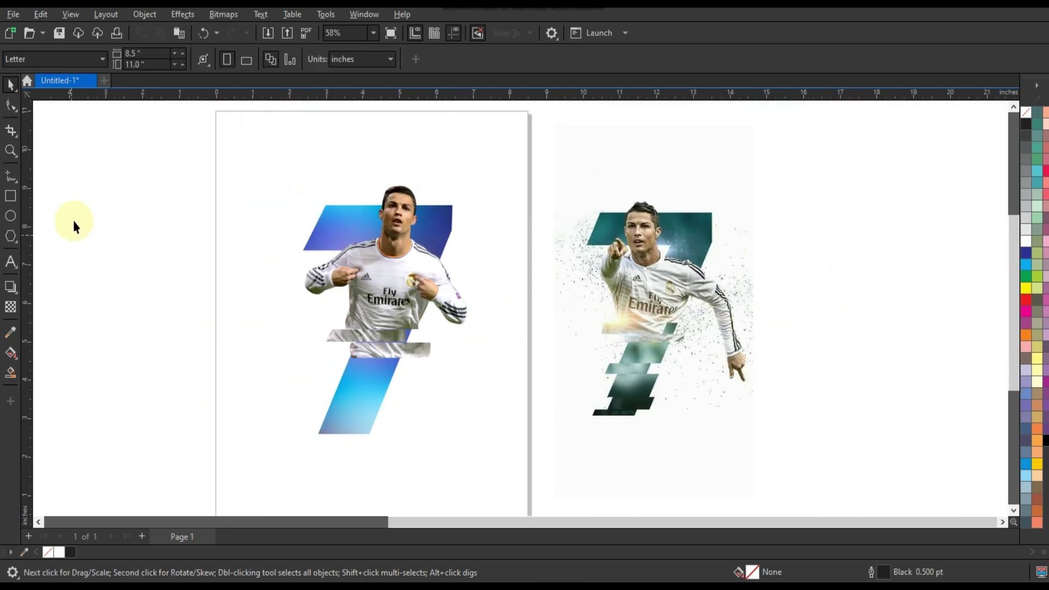
Step: Draw a horizontal line about 3.53 inches long across the 7's stem below the shirt and place a copy about 0.26 inches lower
click(11, 151)
mouse_move(175, 278)
mouse_down()
mouse_move(778, 470)
mouse_move(740, 454)
mouse_up()
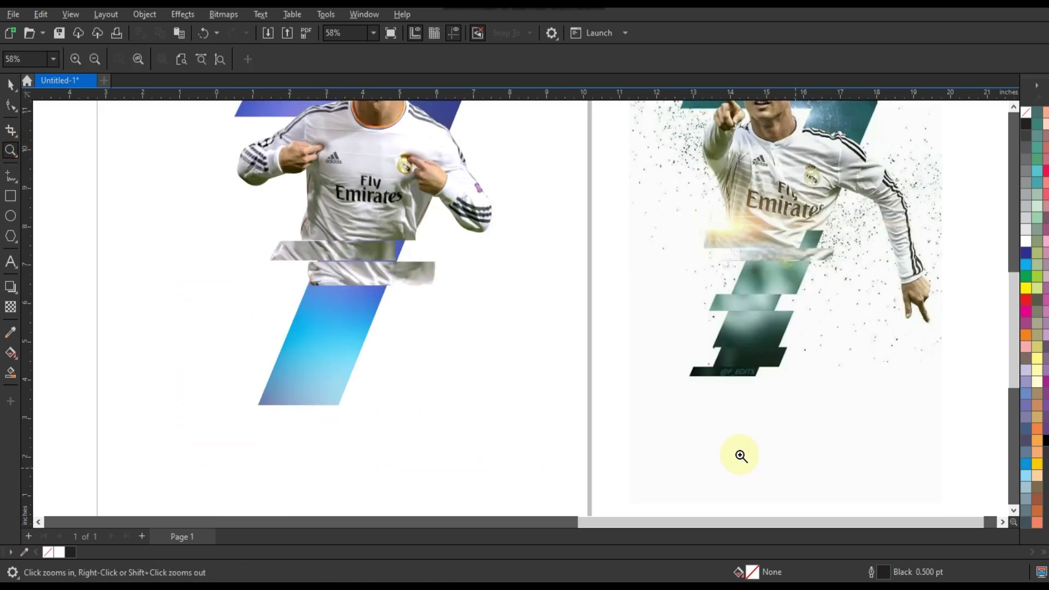
click(11, 176)
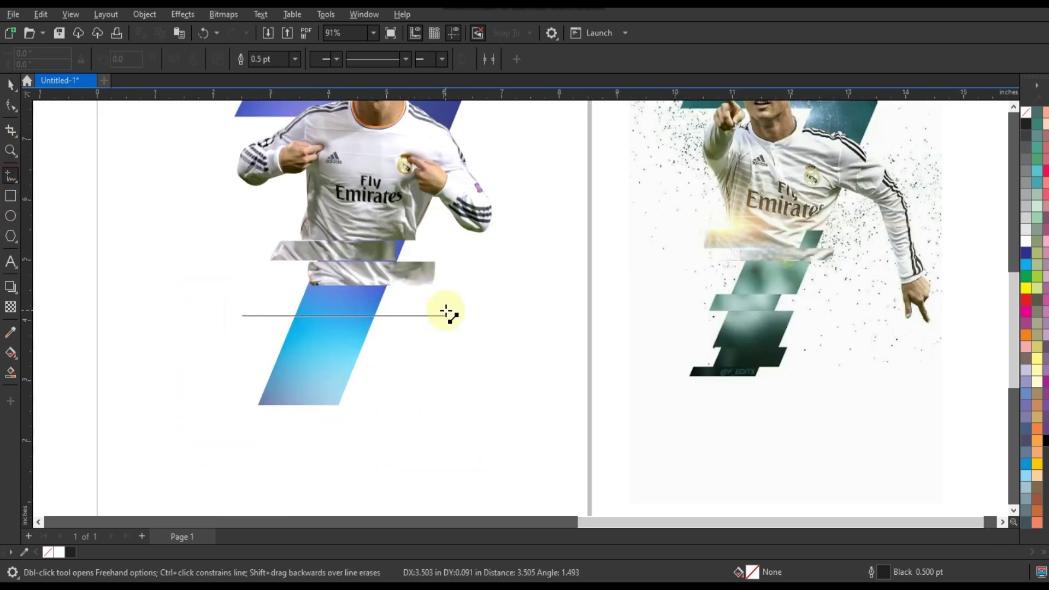
click(445, 313)
click(10, 85)
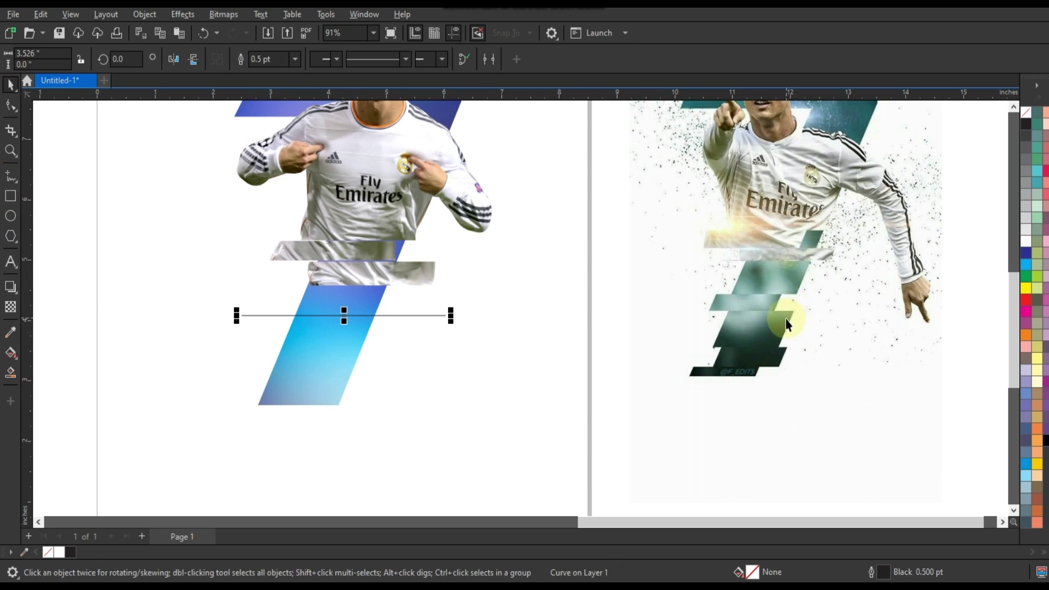
drag(407, 314, 405, 330)
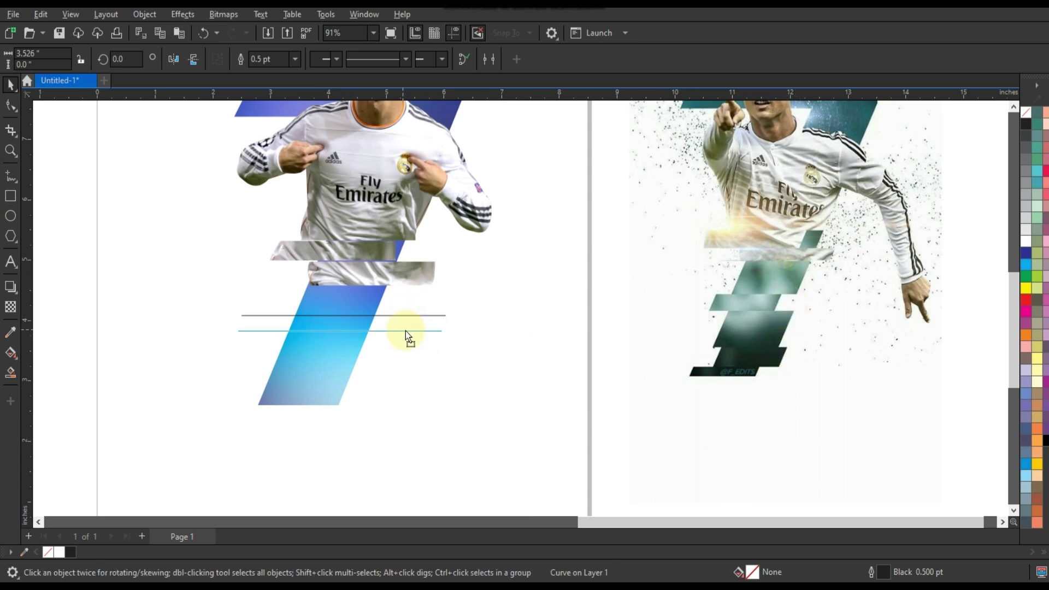
right_click(405, 329)
Step: Combine the two lines, place a copy of the pair further down the stem and combine both pairs
drag(487, 299, 179, 352)
click(176, 58)
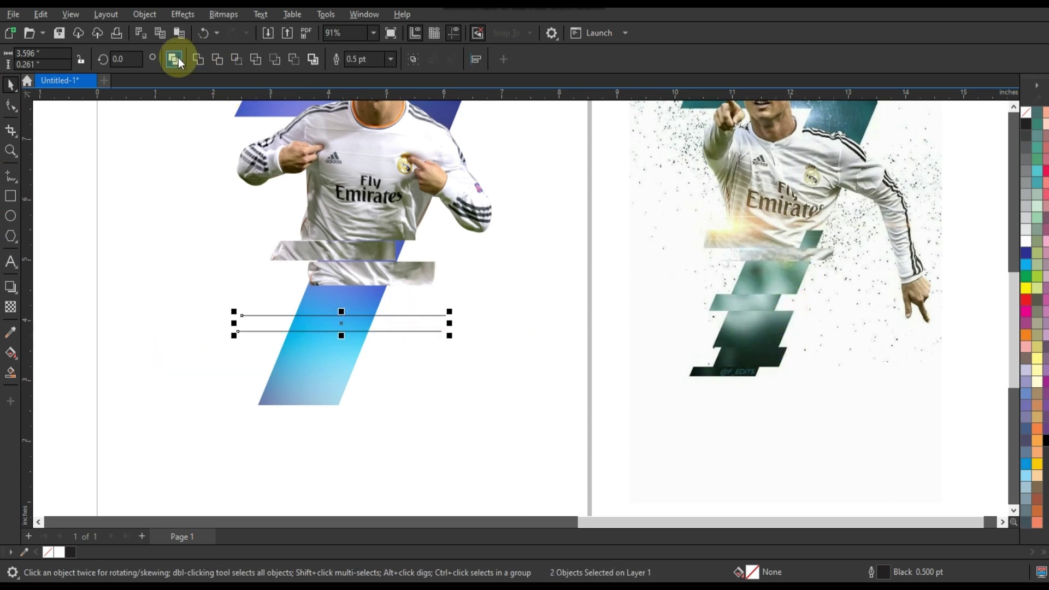
drag(343, 324, 333, 367)
right_click(334, 366)
shift+click(414, 331)
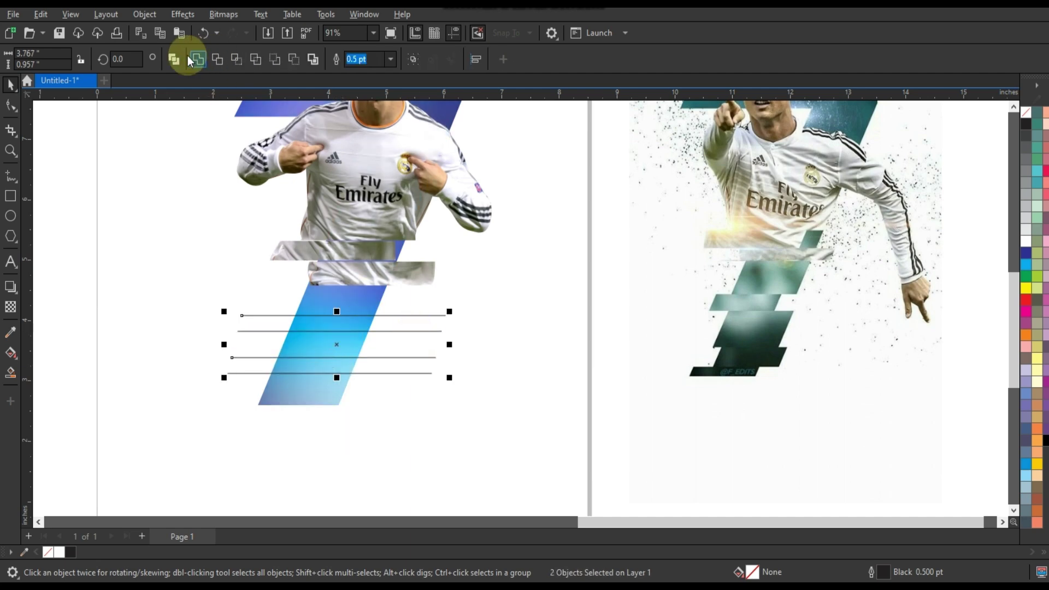
click(176, 59)
Step: Trim the 7 with the combined lines and delete the lines
shift+click(326, 398)
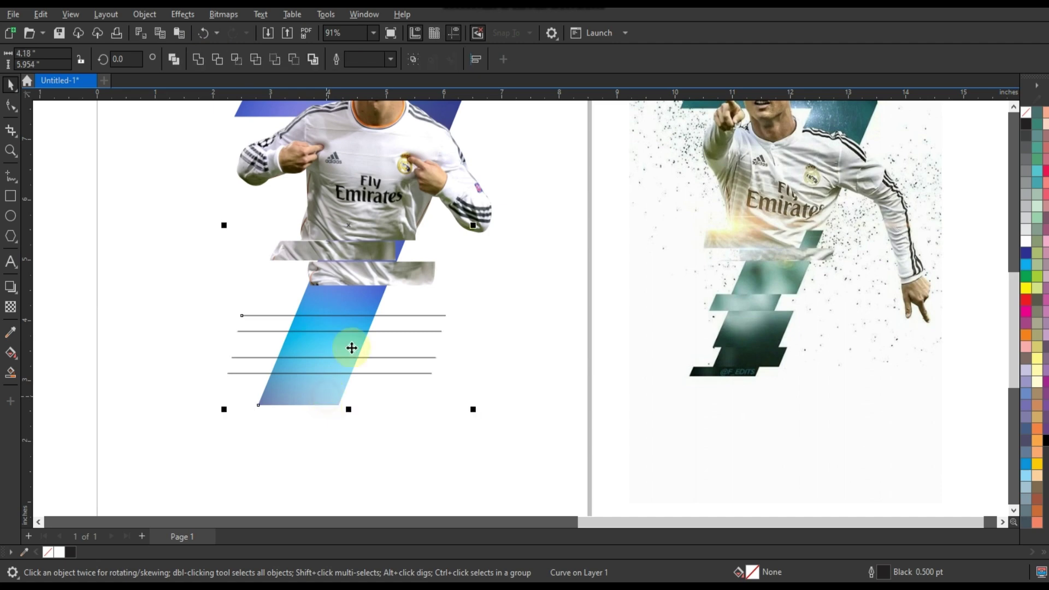
click(218, 64)
click(430, 331)
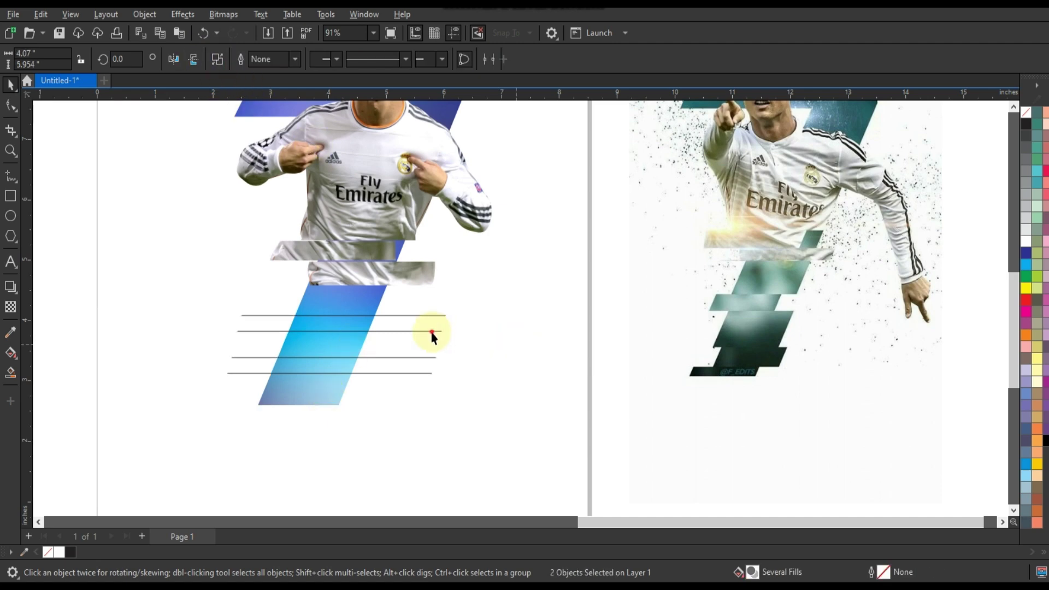
key(Delete)
Step: Break the trimmed 7 apart into separate pieces
click(335, 338)
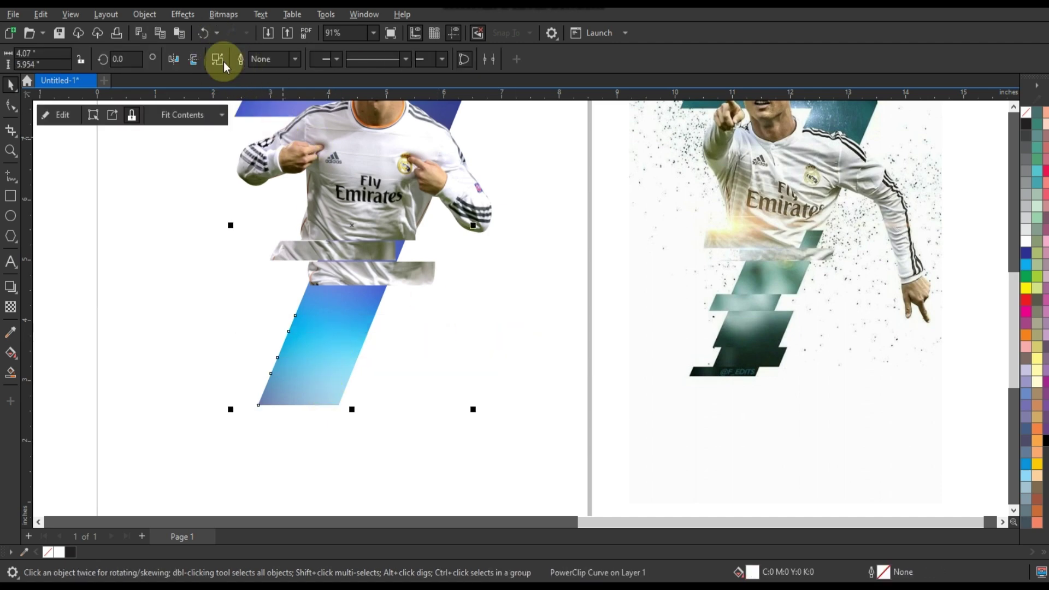
click(220, 61)
click(256, 302)
Step: Offset the thin slices of the 7's stem sideways, the upper one to the left and the lower one to the right
click(308, 321)
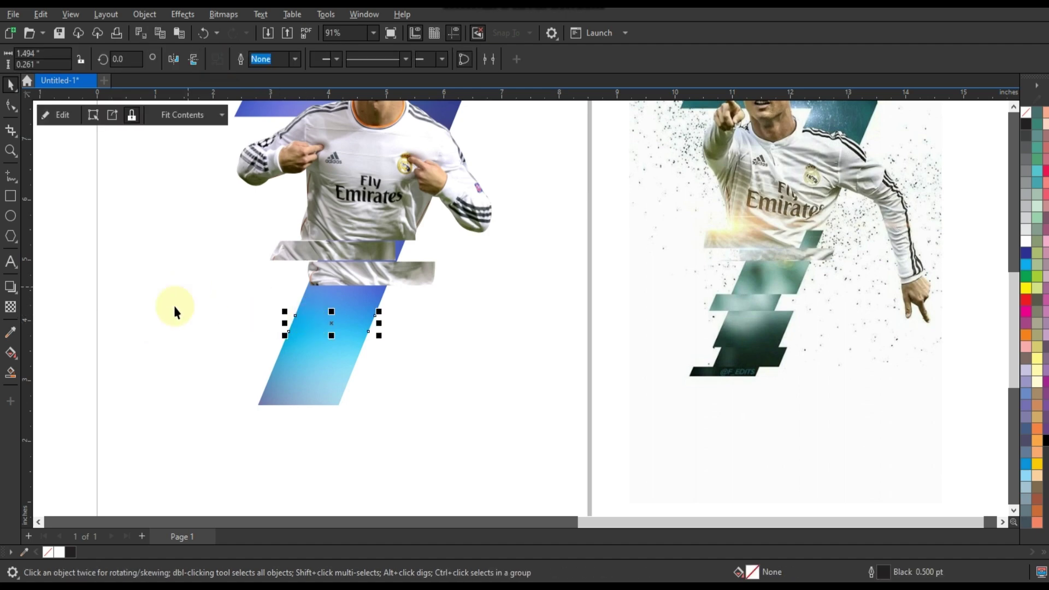
drag(318, 328, 309, 329)
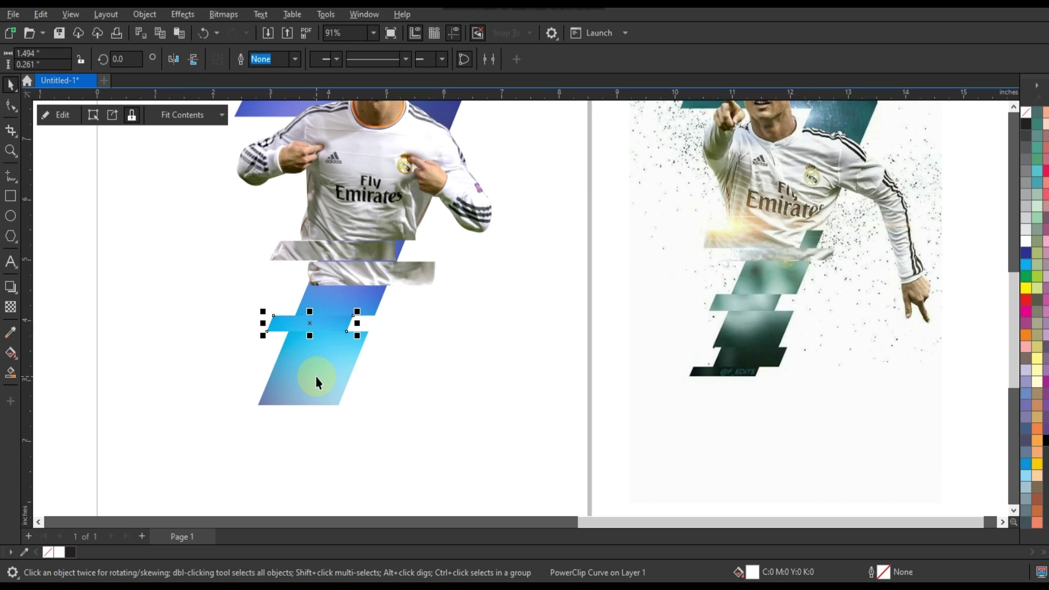
click(316, 377)
click(325, 375)
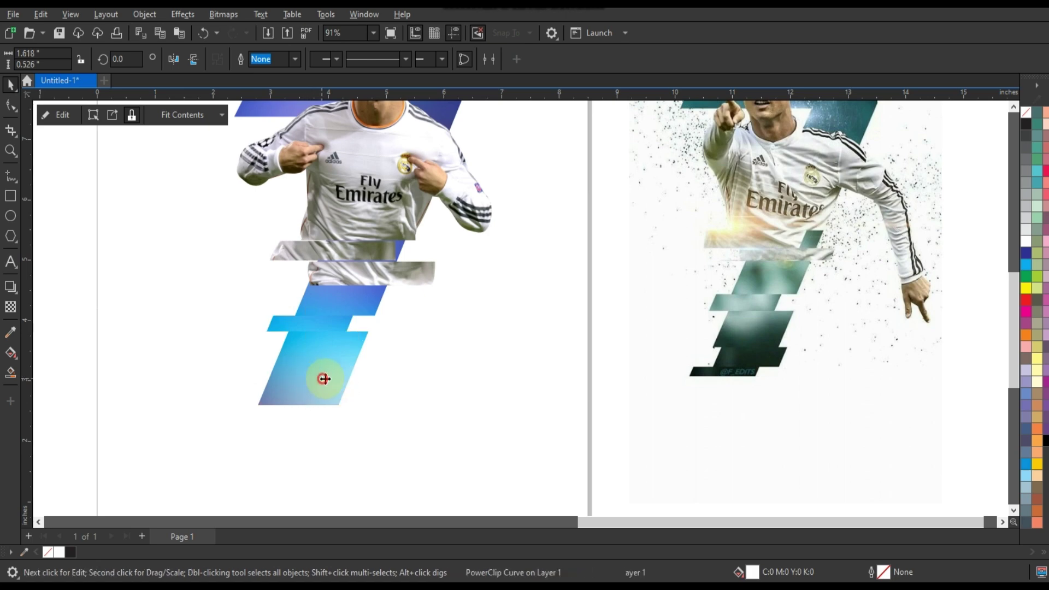
click(315, 377)
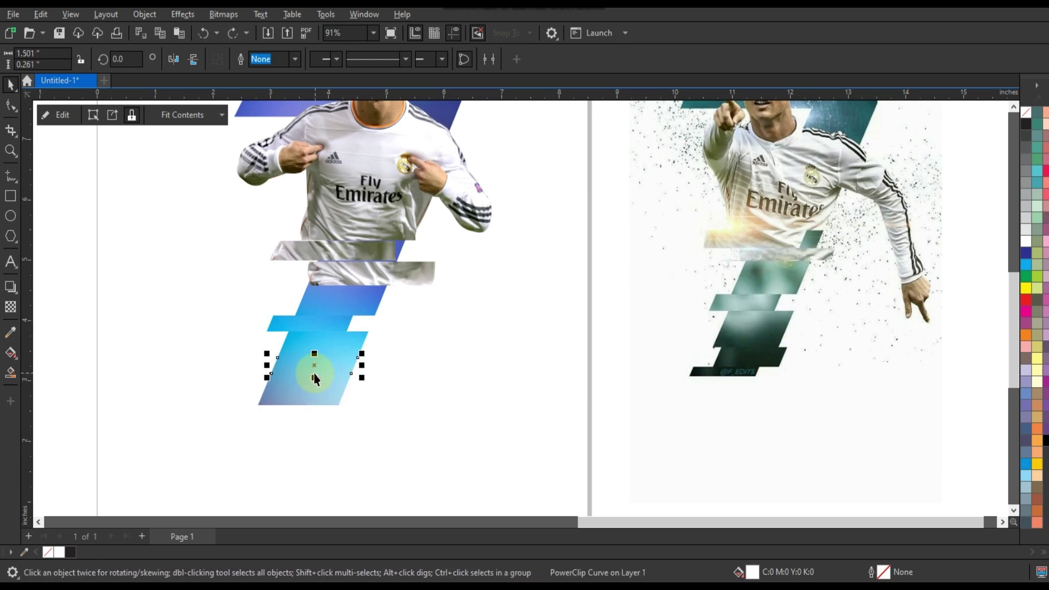
drag(320, 369, 331, 370)
click(456, 370)
scroll(468, 375, down, 2)
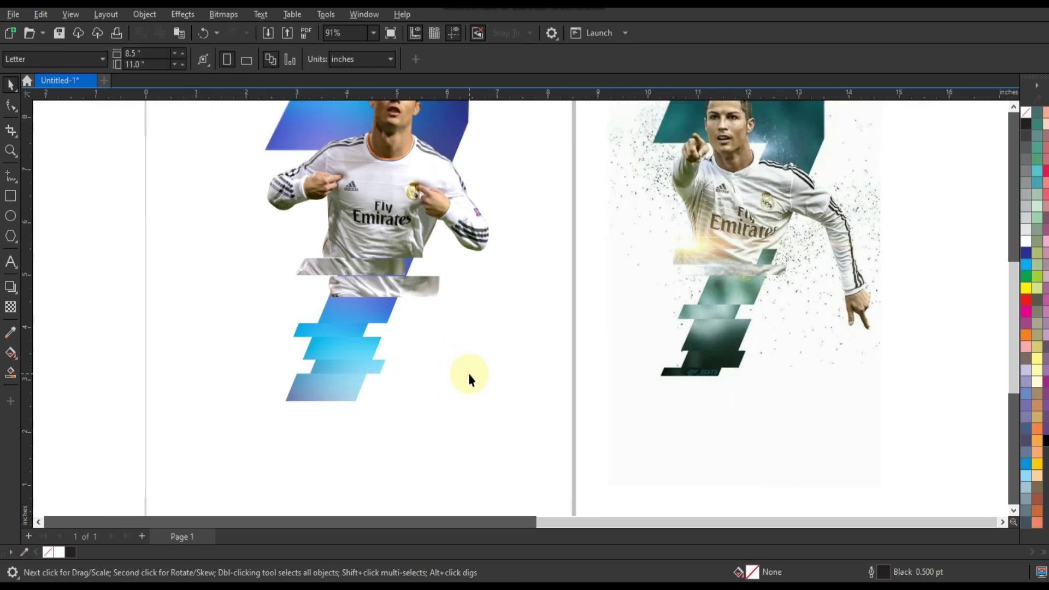
Step: Enlarge the whole player and 7 artwork to about 110 %, about 4.89 by 7.09 inches
scroll(482, 386, down, 1)
drag(325, 188, 281, 134)
drag(494, 164, 496, 155)
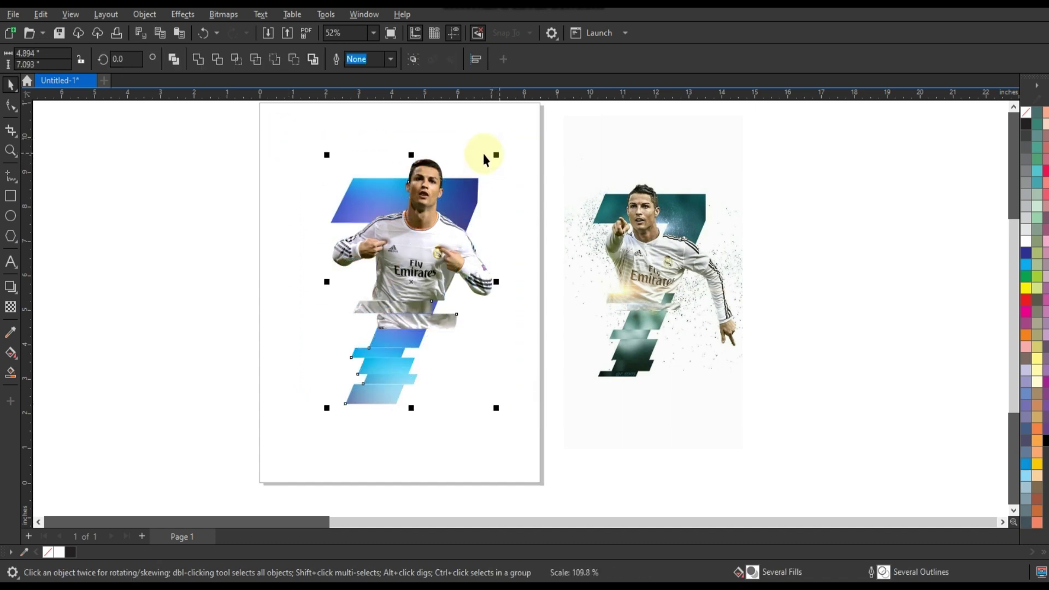
click(493, 151)
scroll(500, 273, down, 2)
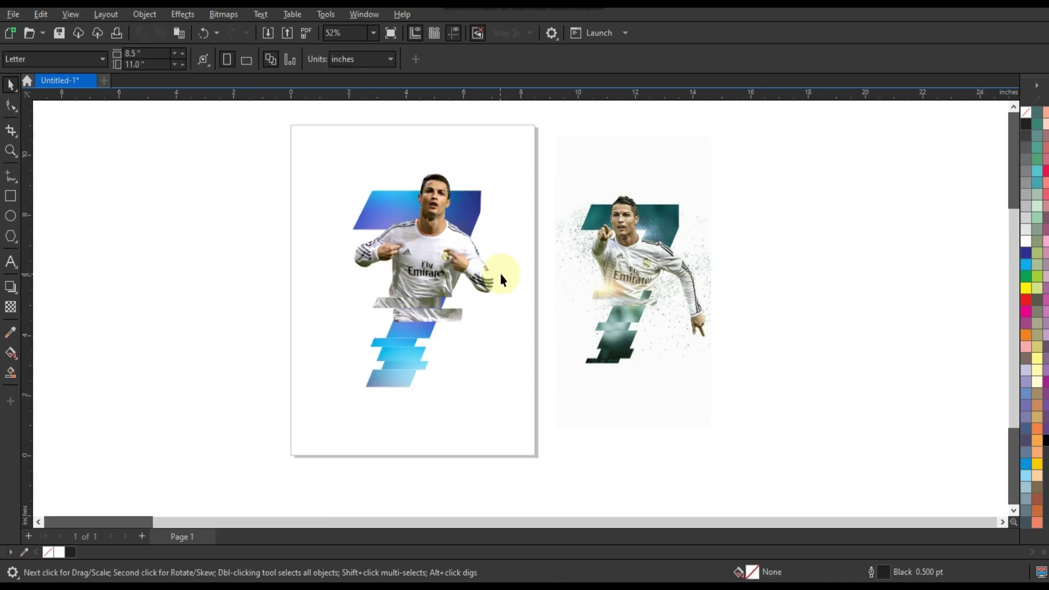
Step: Place the black splatter group over the artwork, scale it to about 5.78 inches square and position it around the player
drag(49, 253, 482, 255)
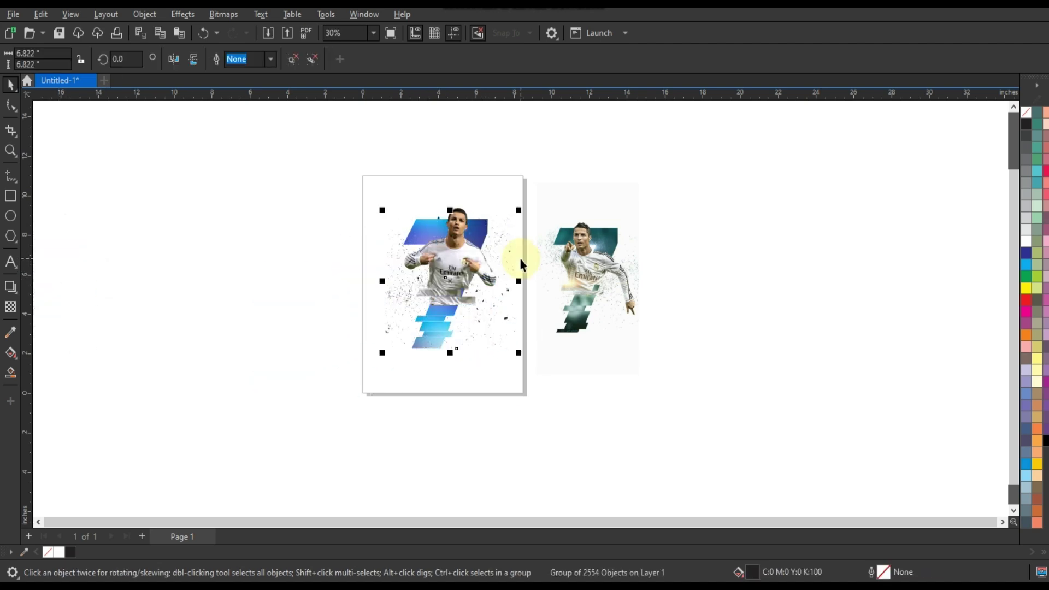
scroll(662, 217, up, 3)
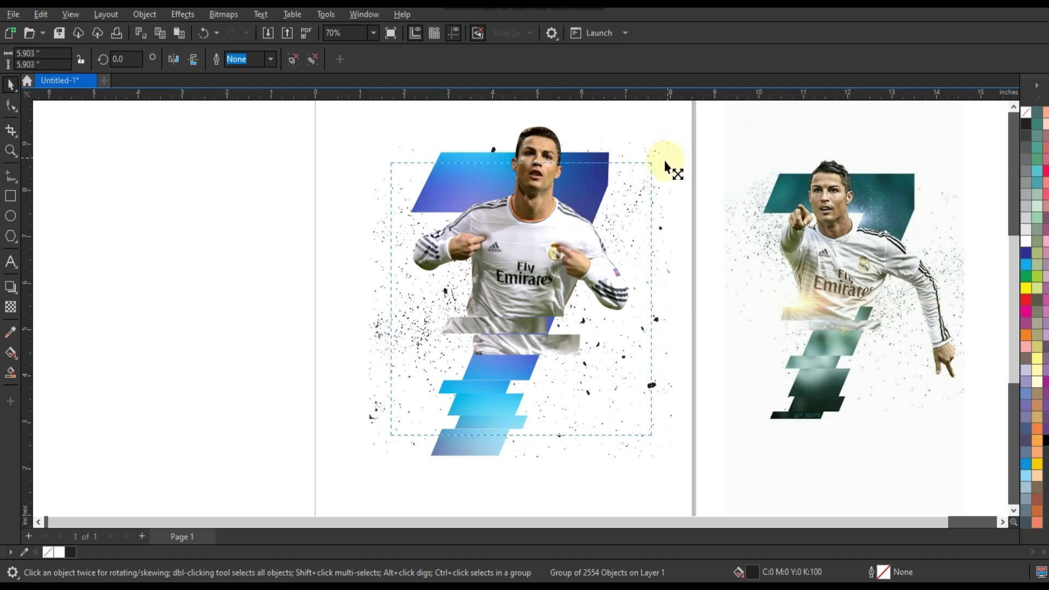
drag(665, 162, 662, 165)
drag(522, 297, 519, 291)
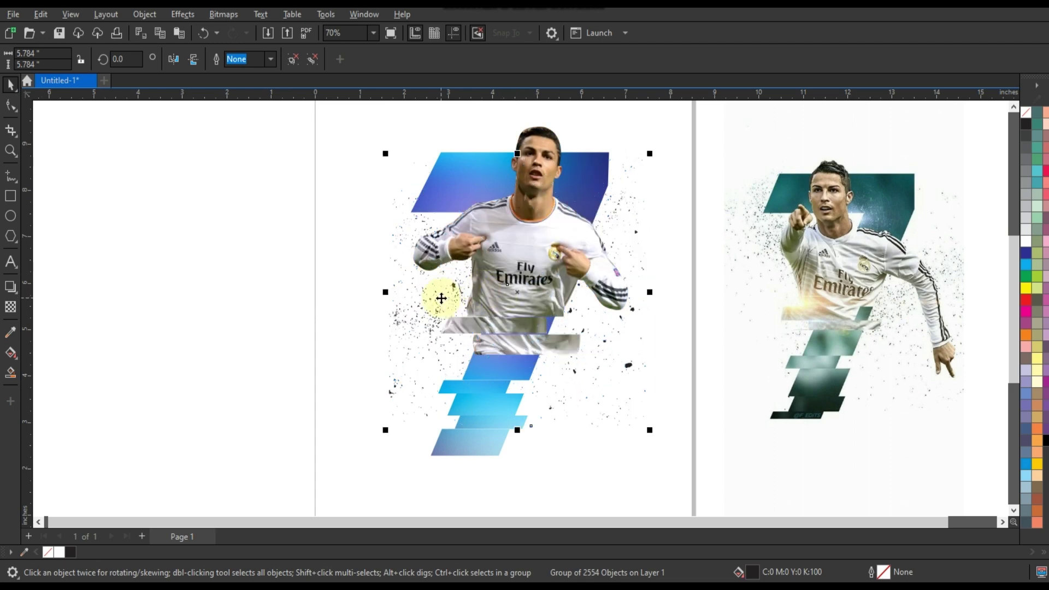
Step: Recolour the splatter particles with a dark blue fill
scroll(553, 293, up, 3)
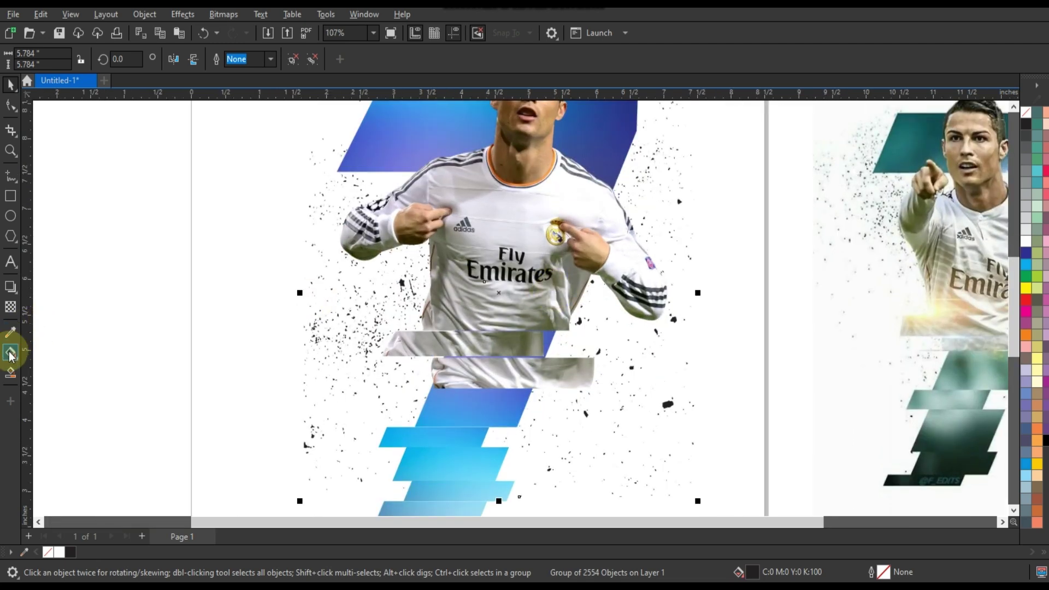
click(11, 354)
click(589, 231)
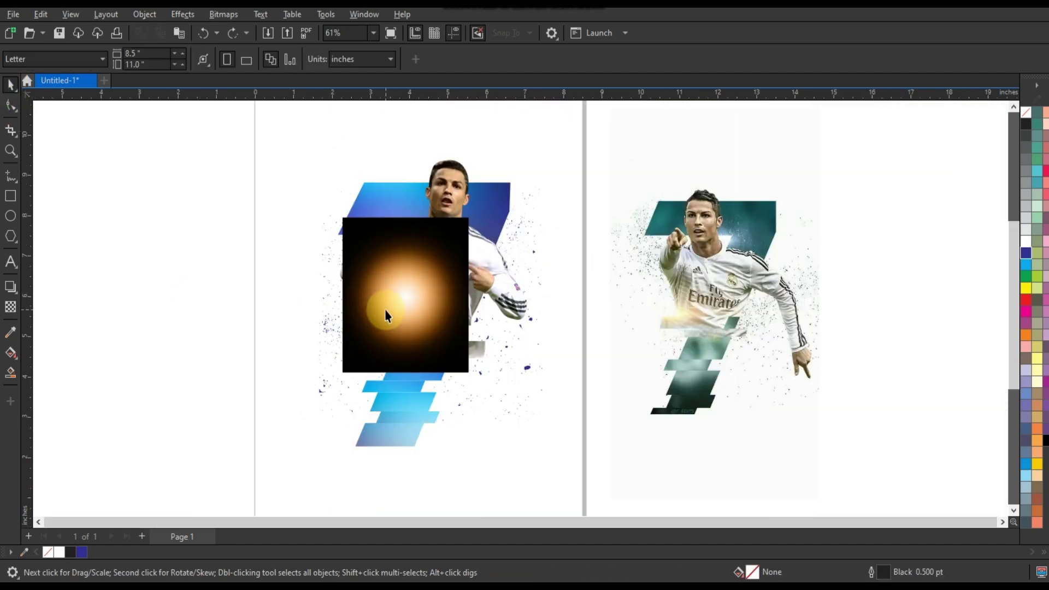
Step: Change the merge mode of the orange glow bitmap's uniform transparency so its black background drops out, keeping transparency at 0
click(387, 289)
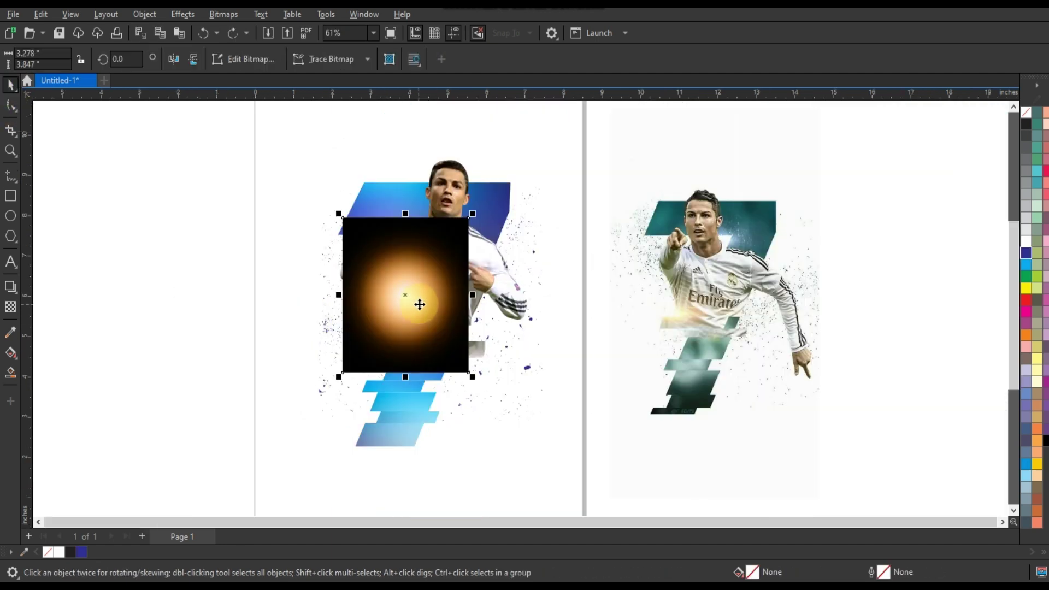
click(10, 308)
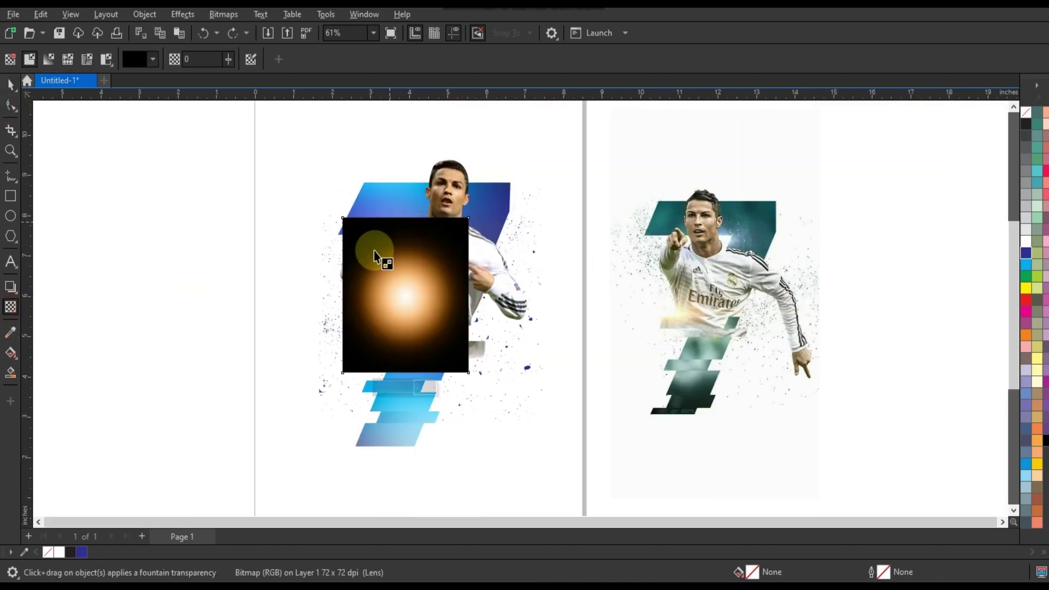
click(382, 388)
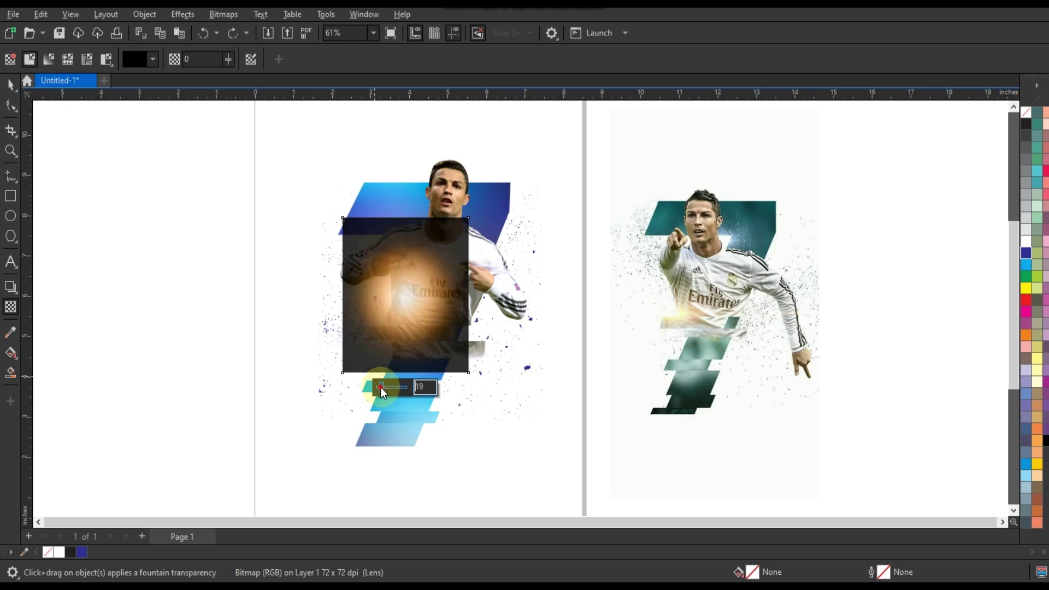
drag(380, 387, 367, 388)
click(251, 59)
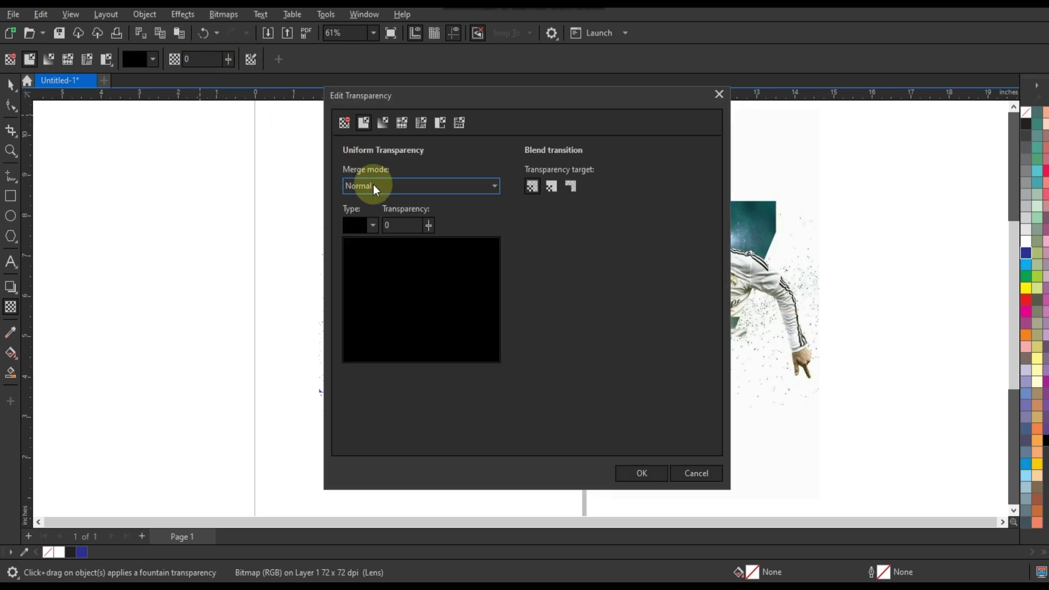
click(382, 185)
click(372, 449)
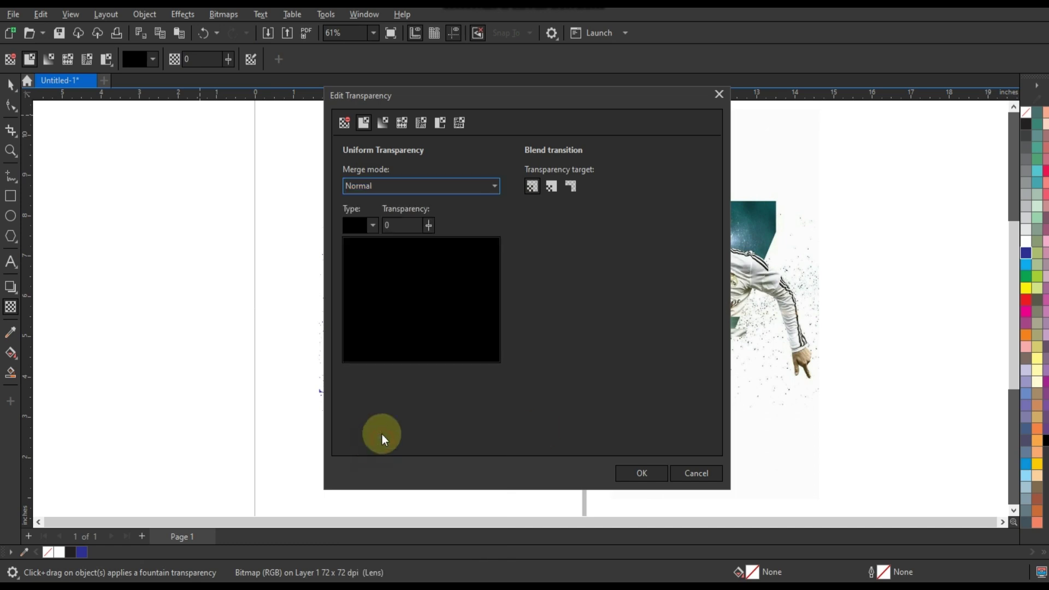
click(624, 472)
Step: Move the glow slightly left over the shirt and scale it down to about 3.13 by 3.67 inches
click(14, 85)
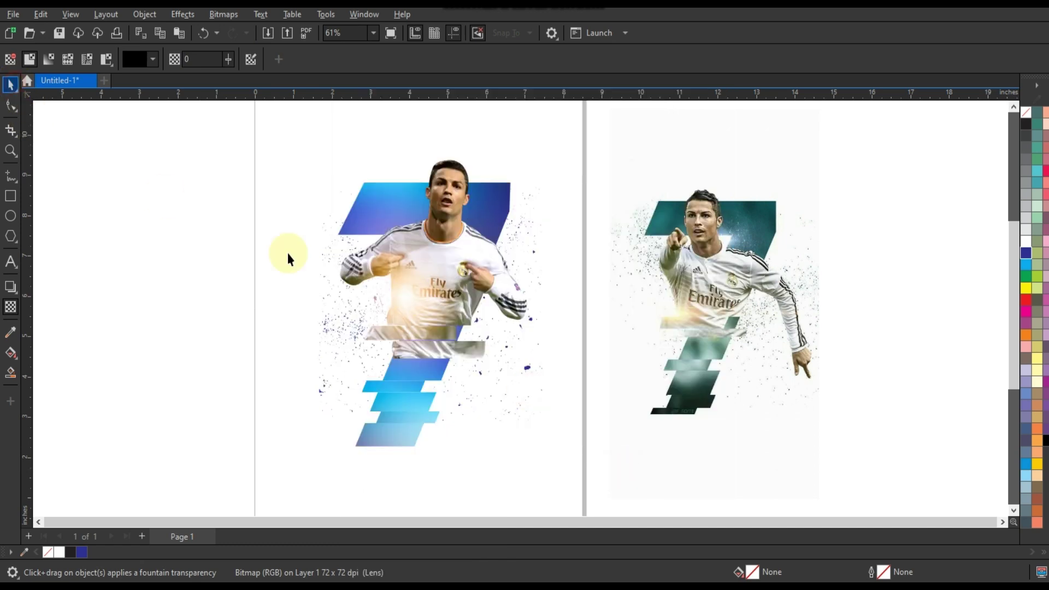
drag(439, 324, 433, 326)
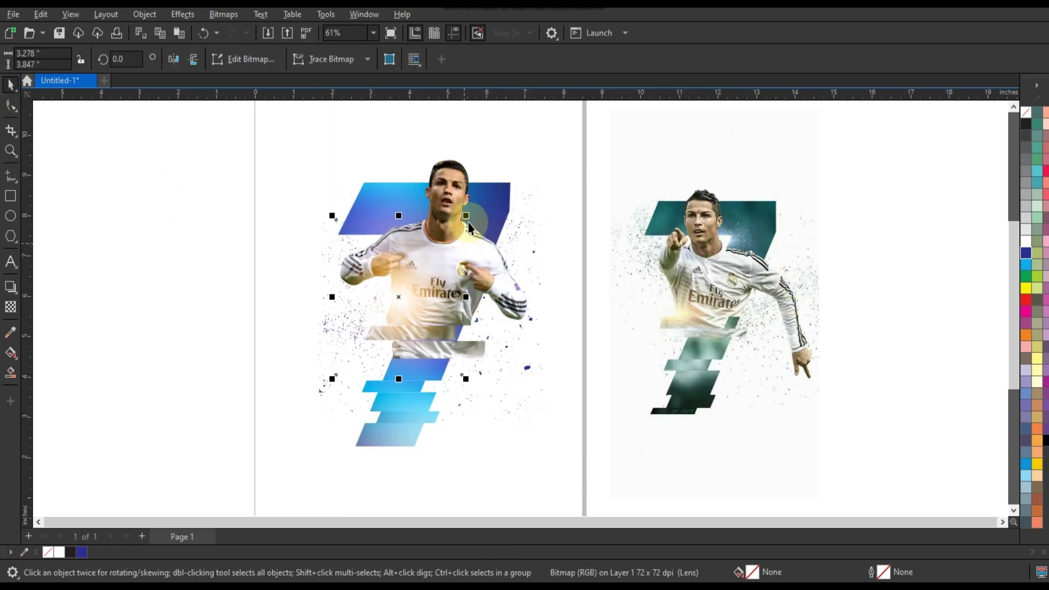
drag(468, 219, 466, 222)
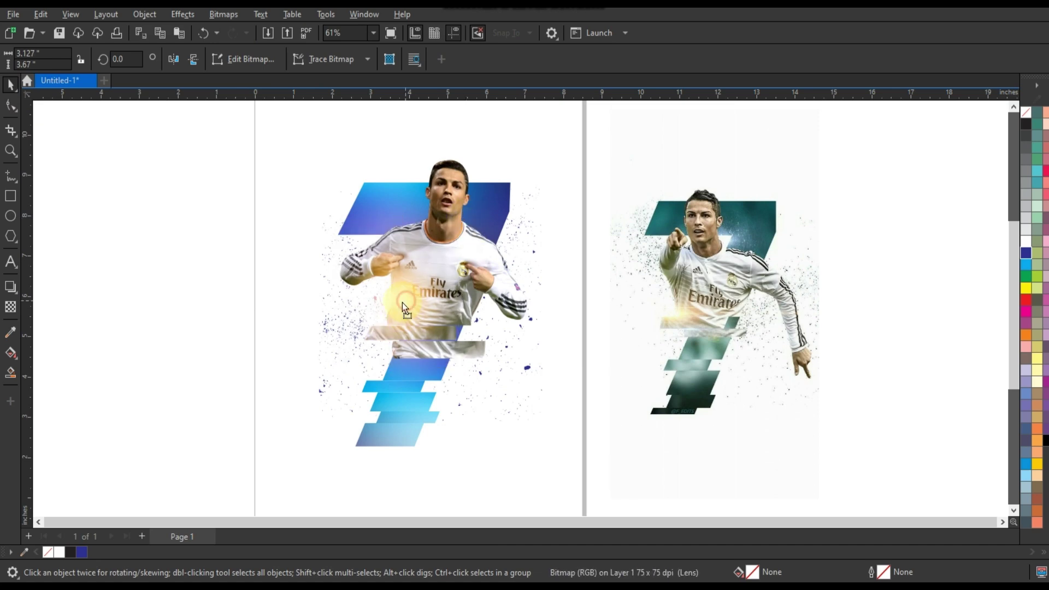
Step: Nudge the light glow slightly further left on the shirt and compare the artwork with the reference poster
drag(402, 302, 392, 303)
click(215, 317)
scroll(388, 288, down, 1)
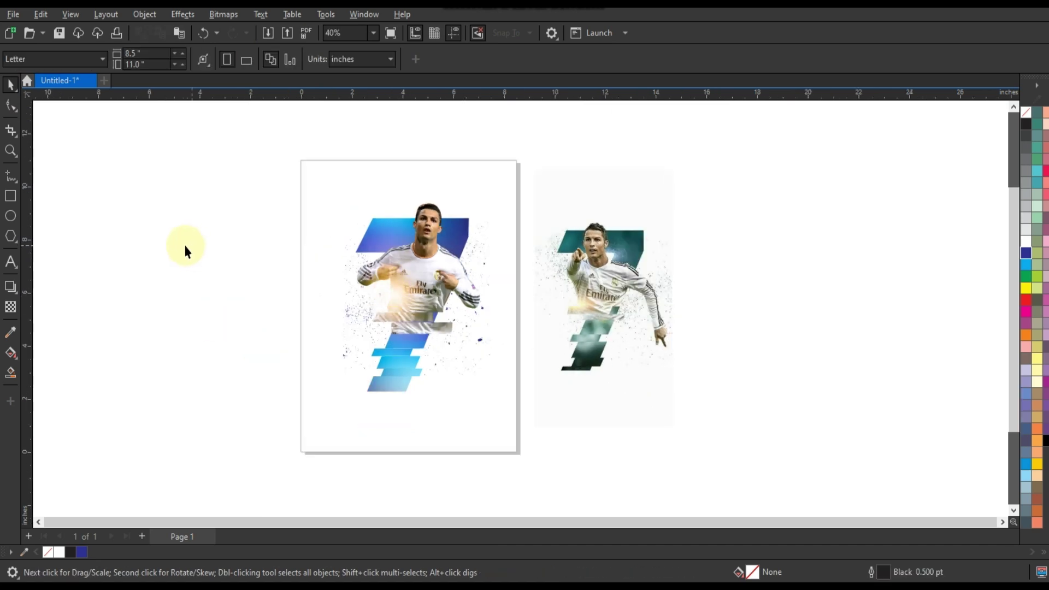
click(10, 150)
drag(281, 183, 618, 396)
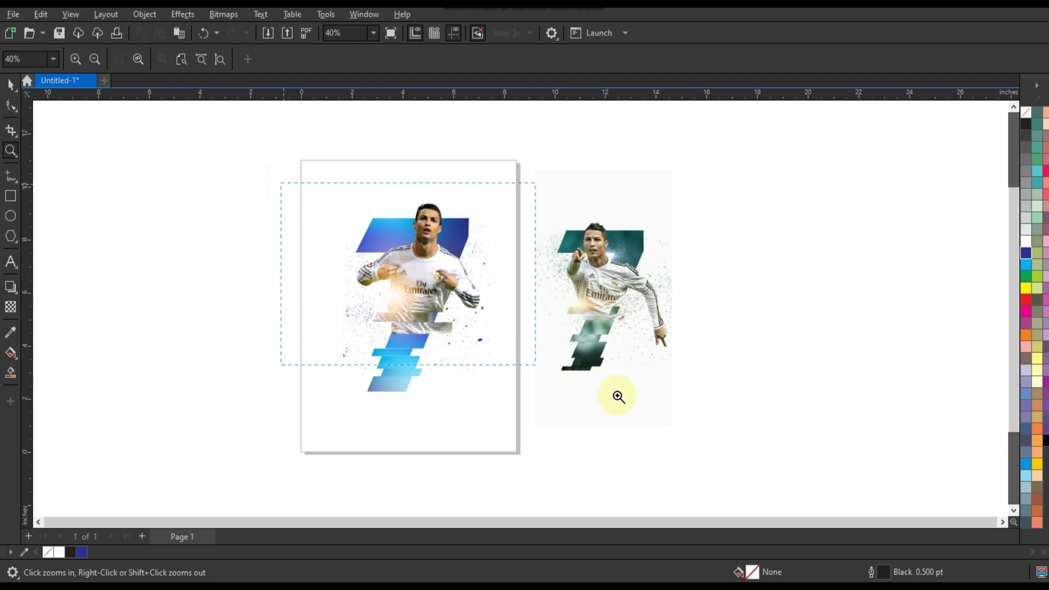
drag(697, 411, 697, 412)
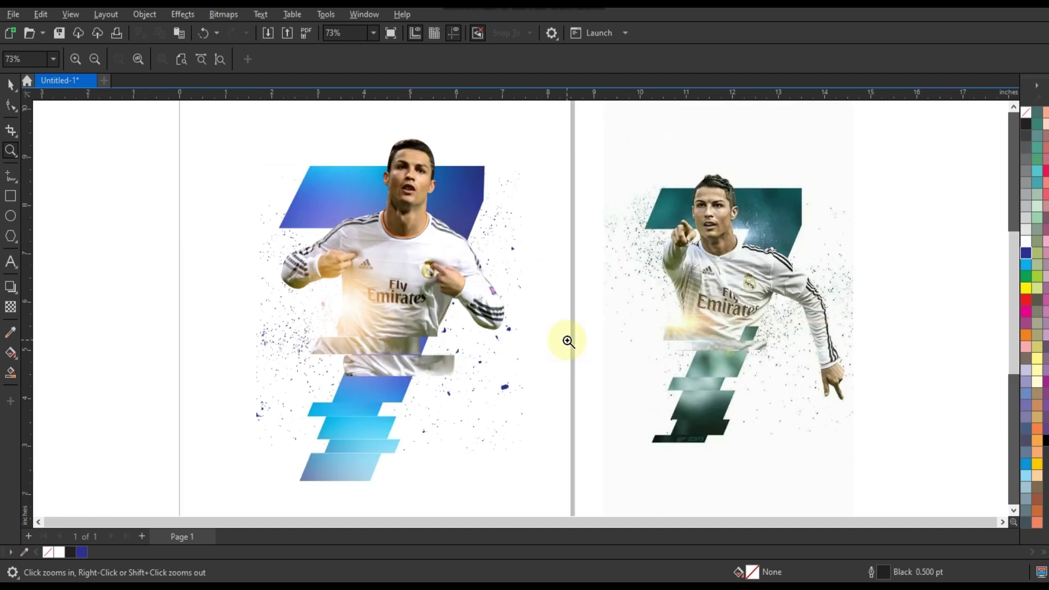
Step: Draw a background rectangle about 5.96 by 9.27 inches around the artwork, filled with 10% black and no outline, and send it to the back
scroll(567, 342, down, 1)
click(13, 202)
drag(326, 147, 535, 484)
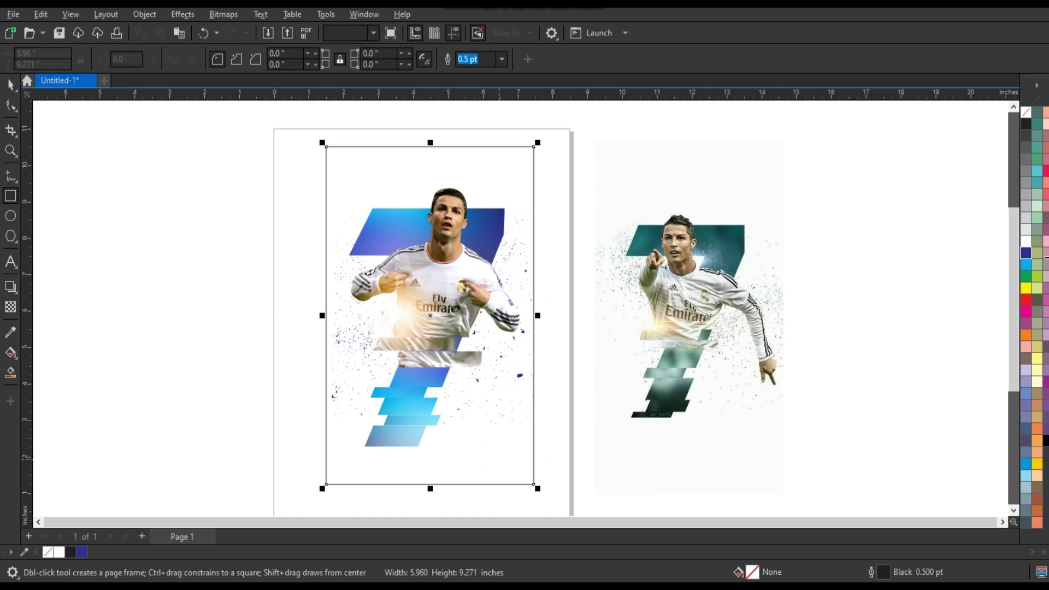
click(1026, 231)
key(shift+Page_Down)
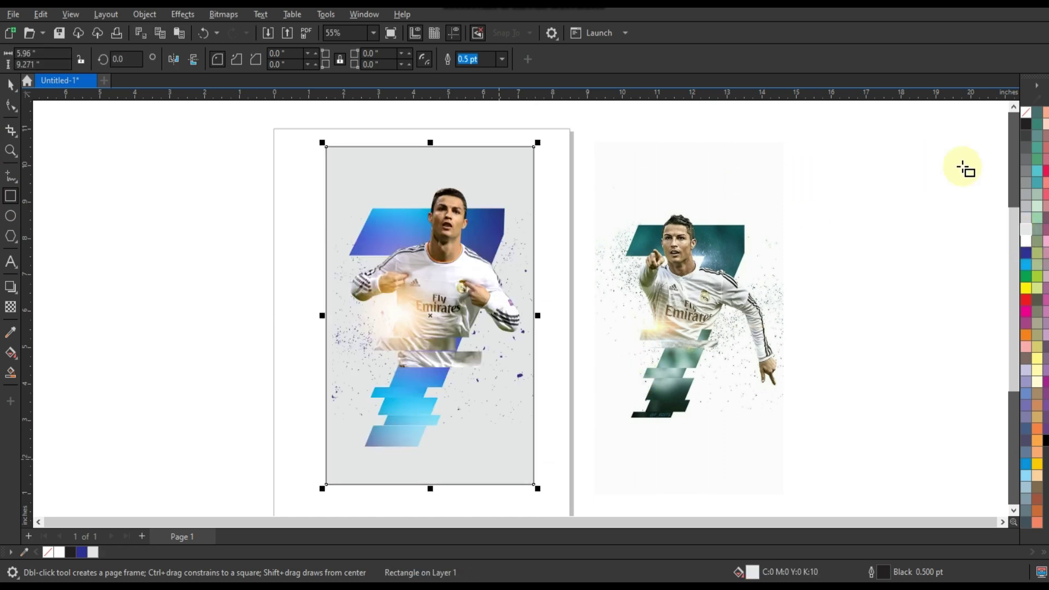
right_click(1024, 113)
click(1009, 118)
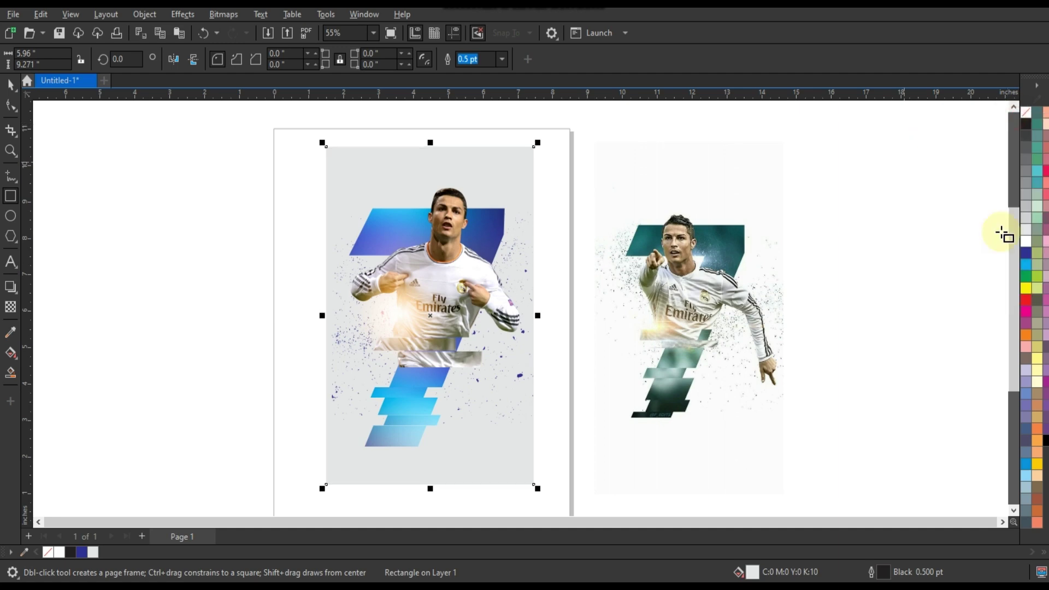
Step: Try a black fill on the background rectangle and undo it
click(1045, 440)
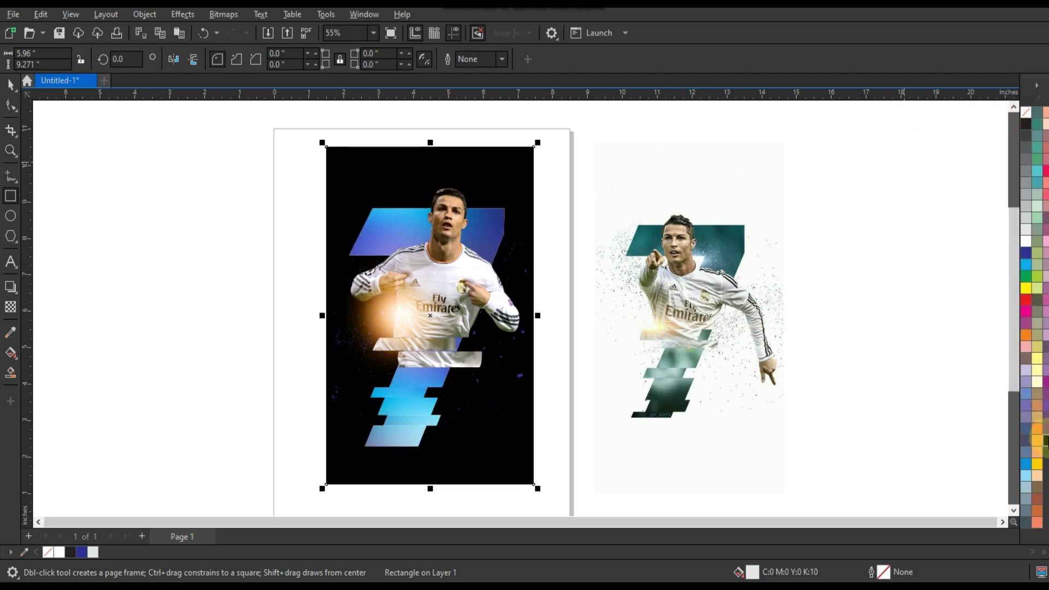
key(ctrl+z)
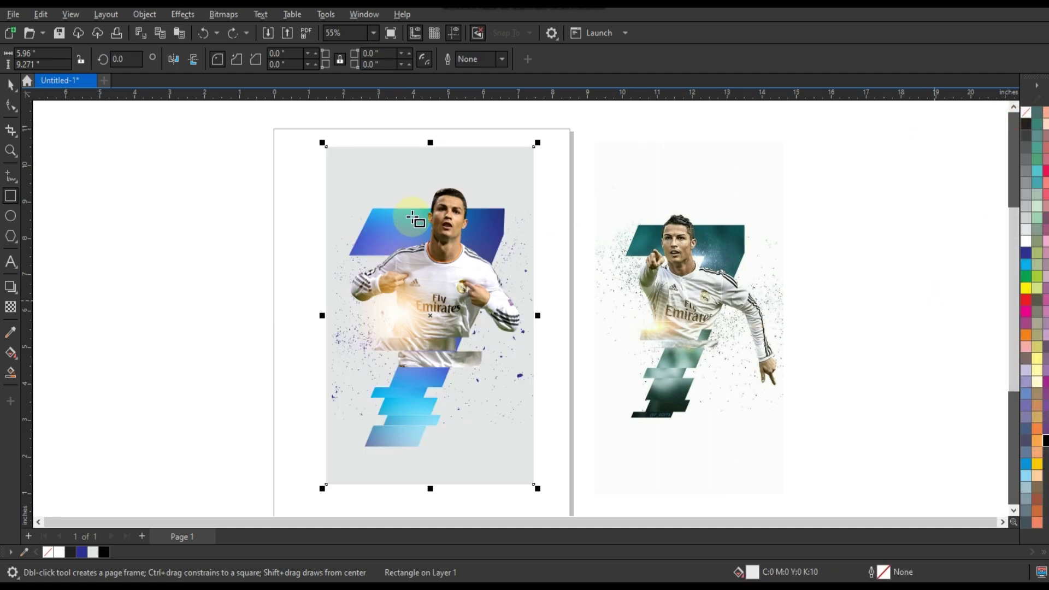
Step: Give the background rectangle an elliptical fountain fill from white at its centre behind the shirt to light grey at the edges
key(g)
drag(422, 263, 435, 388)
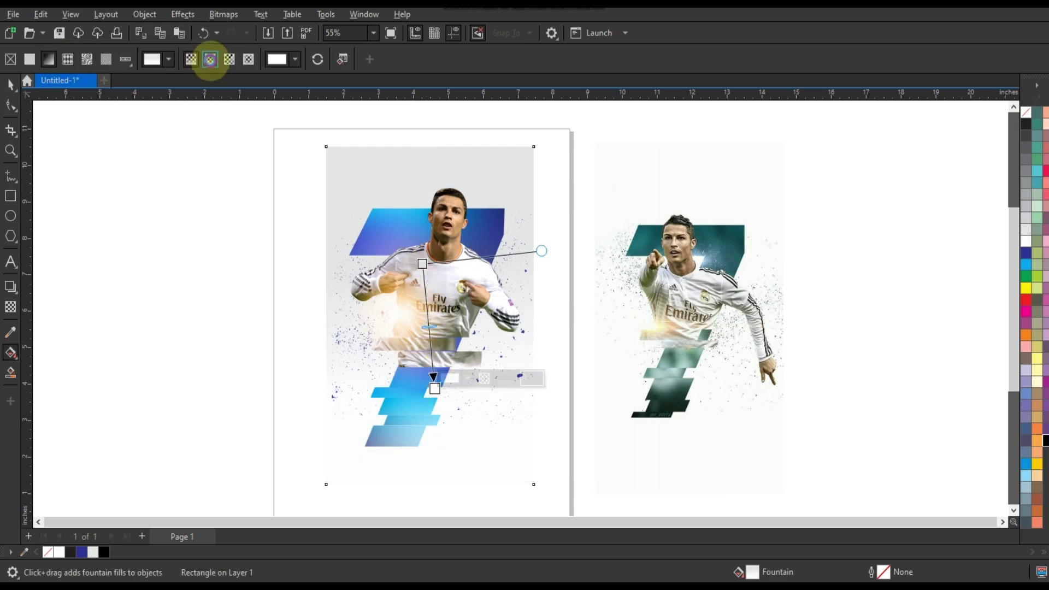
click(210, 59)
drag(449, 339, 531, 417)
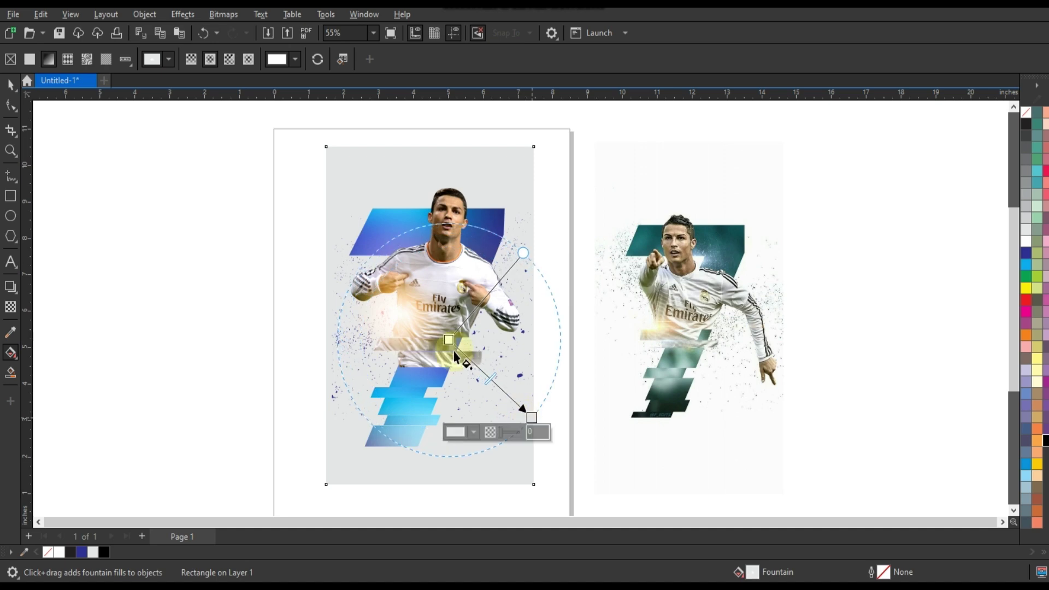
drag(448, 340, 437, 323)
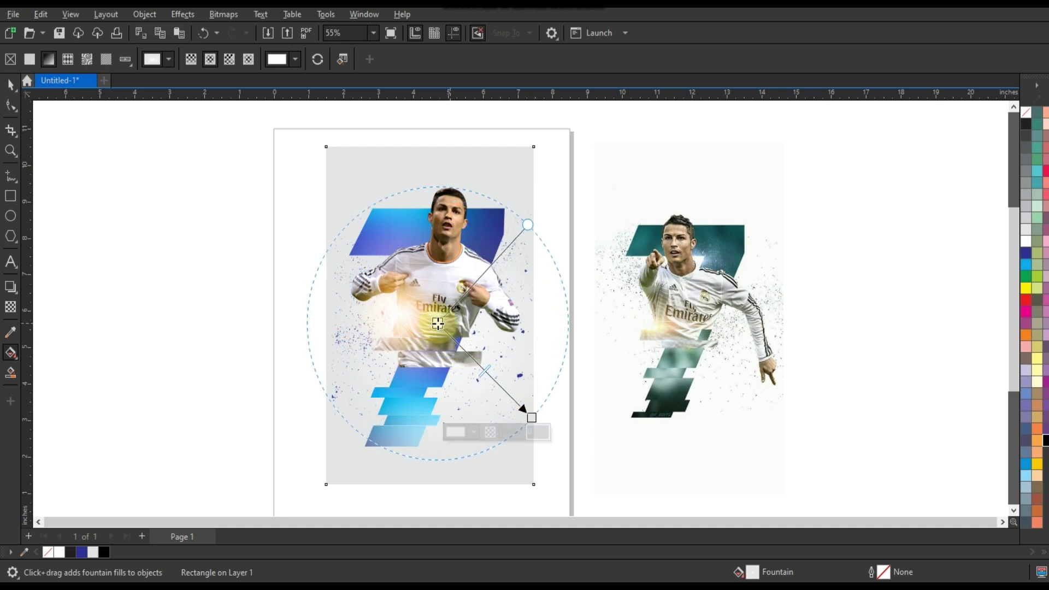
Step: Examine the finished poster beside the reference poster in a full-screen preview
click(11, 150)
drag(307, 171, 801, 460)
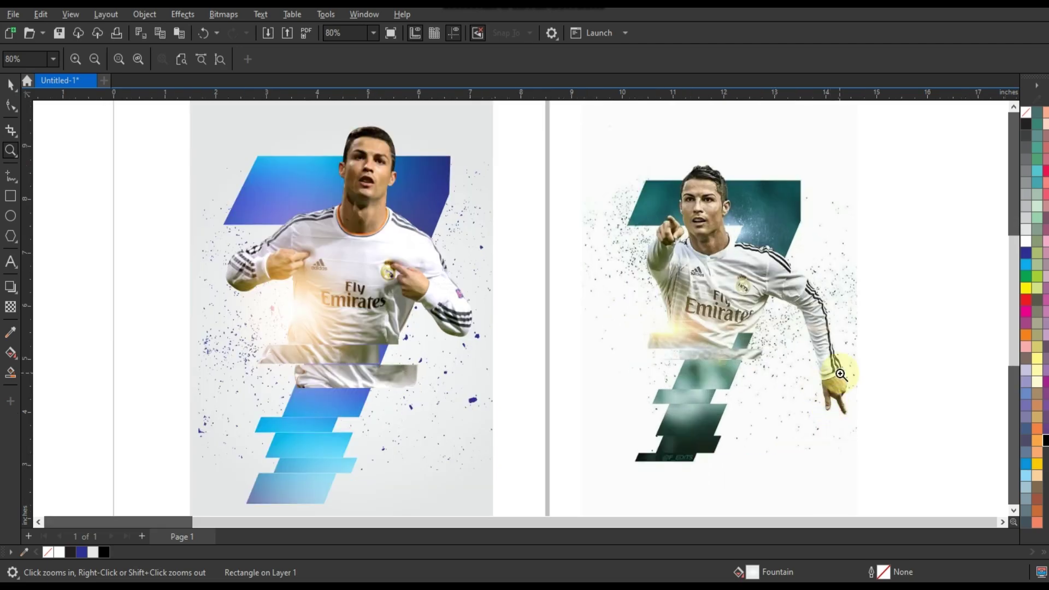
key(F9)
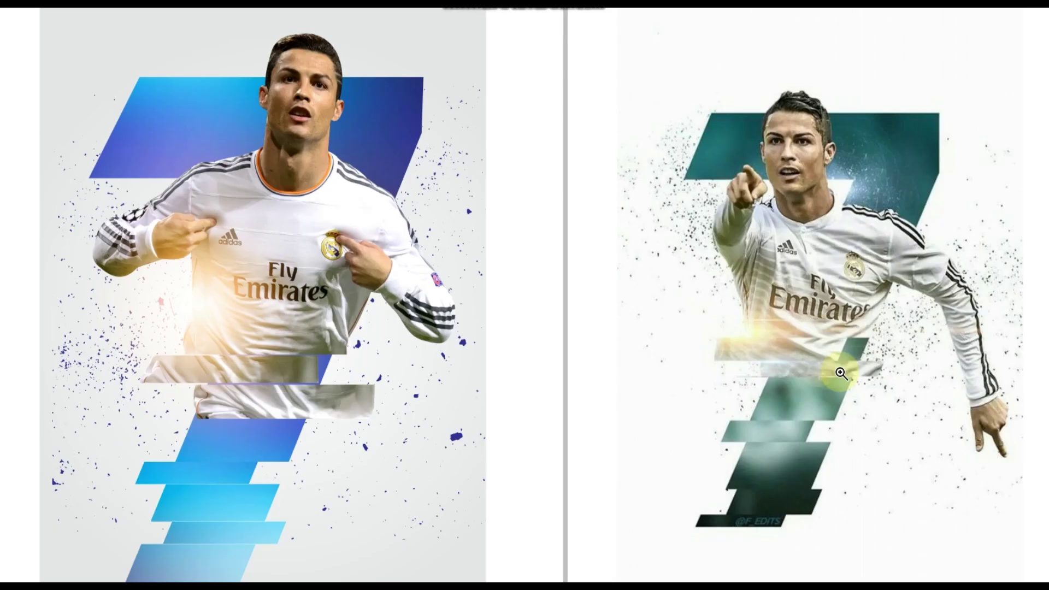